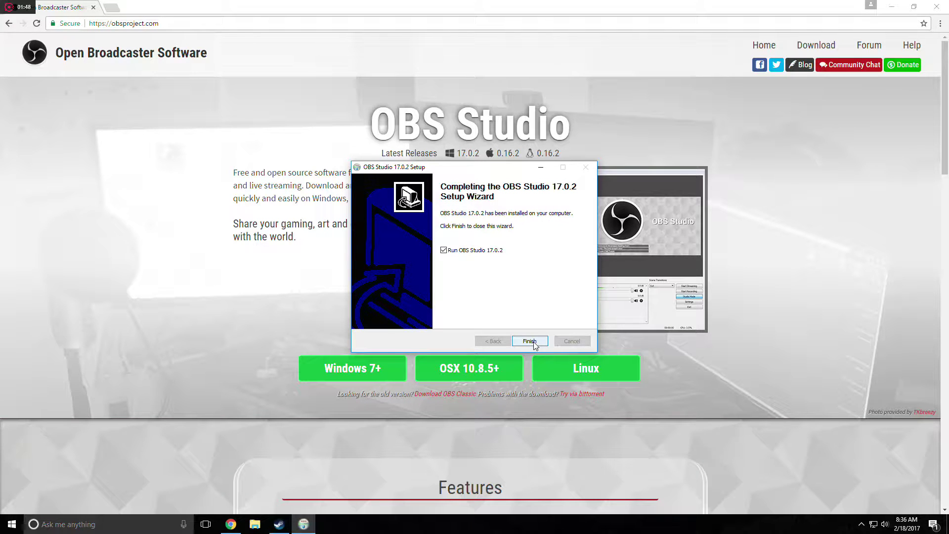
# Finish the OBS Studio 17.0.2 setup with Run OBS Studio left checked.
pyautogui.click(533, 342)
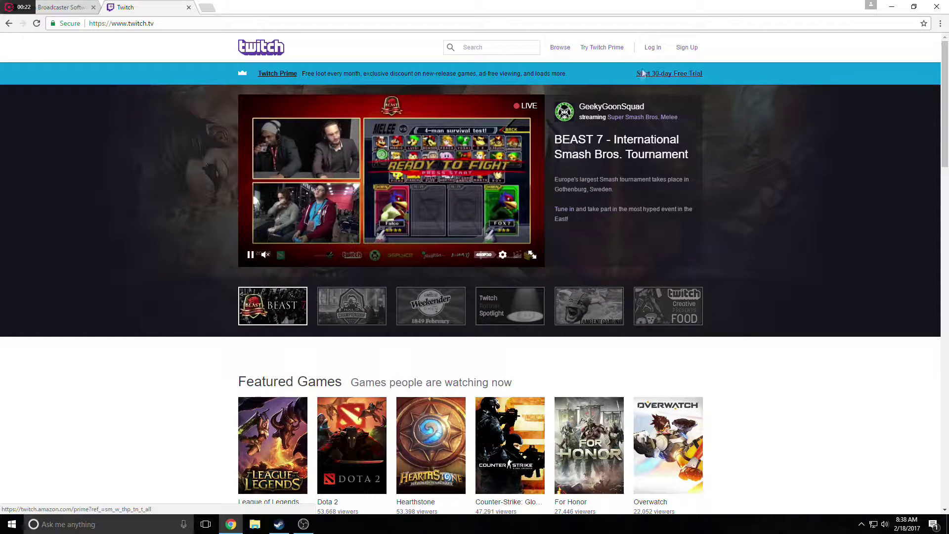
# Open Twitch's sign-up form and enter a username and password.
pyautogui.click(687, 48)
pyautogui.click(421, 138)
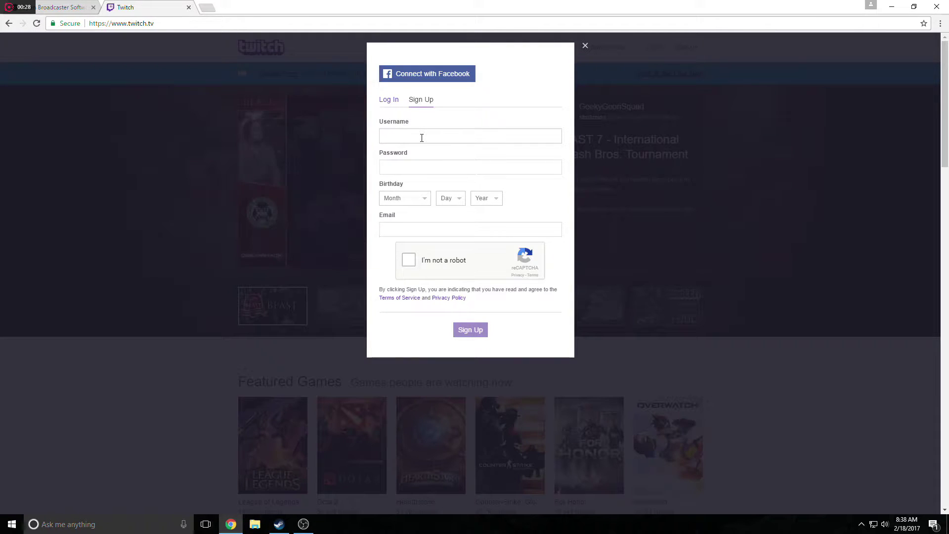
pyautogui.write('Tutorial123')
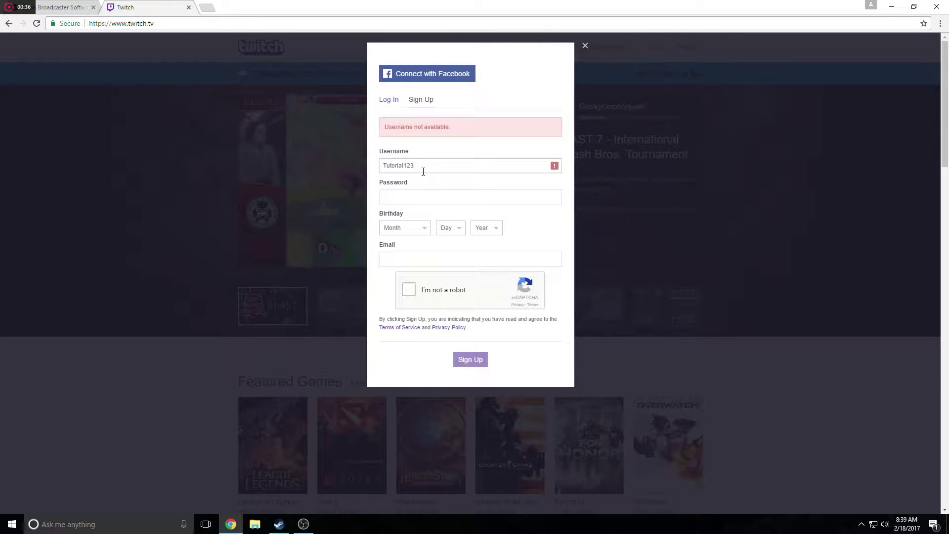
pyautogui.write('7')
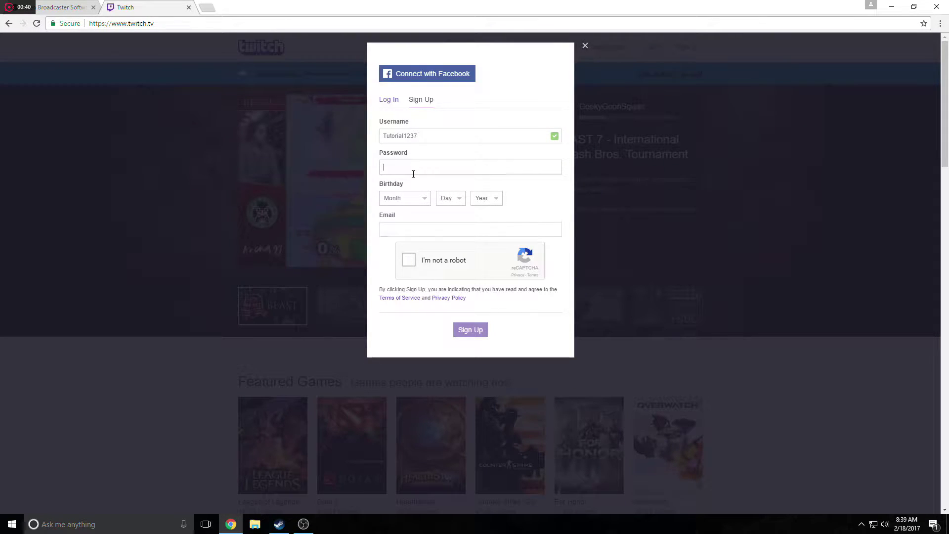
pyautogui.write('••••••••')
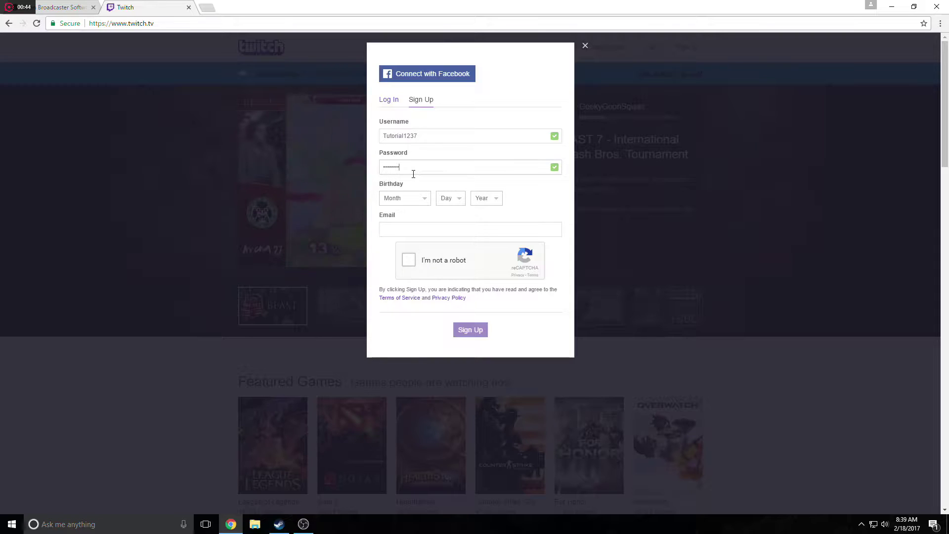
# Set the birthday to January 1, 1975.
pyautogui.click(390, 202)
pyautogui.click(393, 218)
pyautogui.click(448, 197)
pyautogui.click(441, 219)
pyautogui.click(480, 199)
pyautogui.scroll(-9, 477, 289)
pyautogui.scroll(-2, 477, 288)
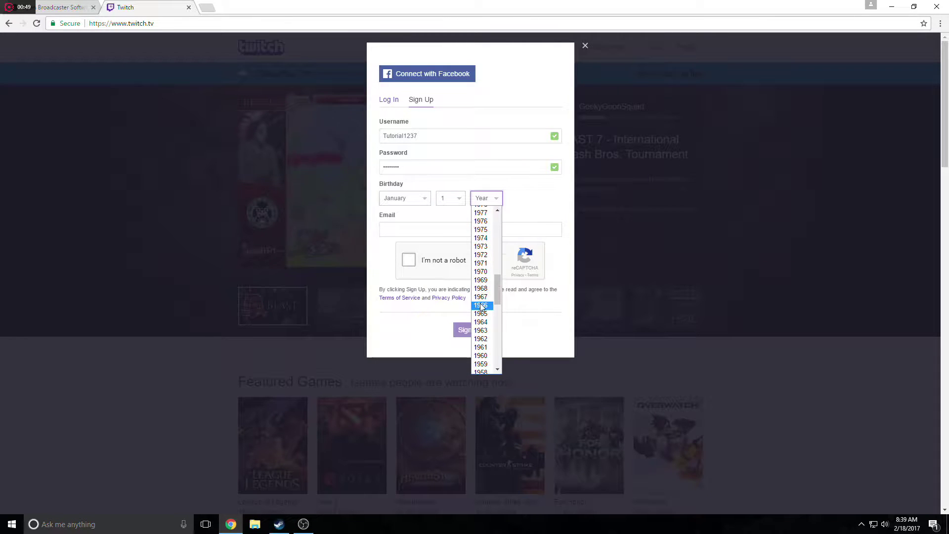
pyautogui.click(480, 229)
# Enter the e-mail address, pass the not-a-robot check and submit the sign-up form.
pyautogui.click(420, 231)
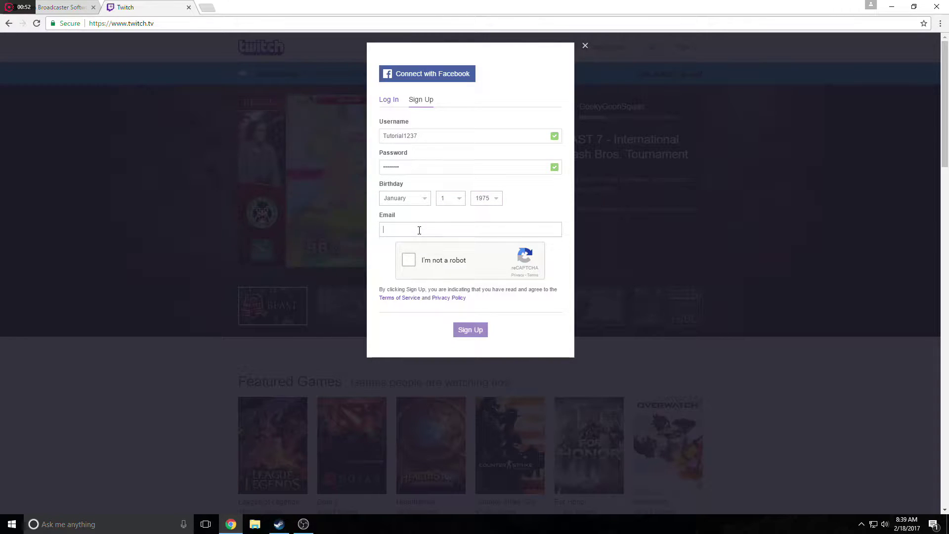
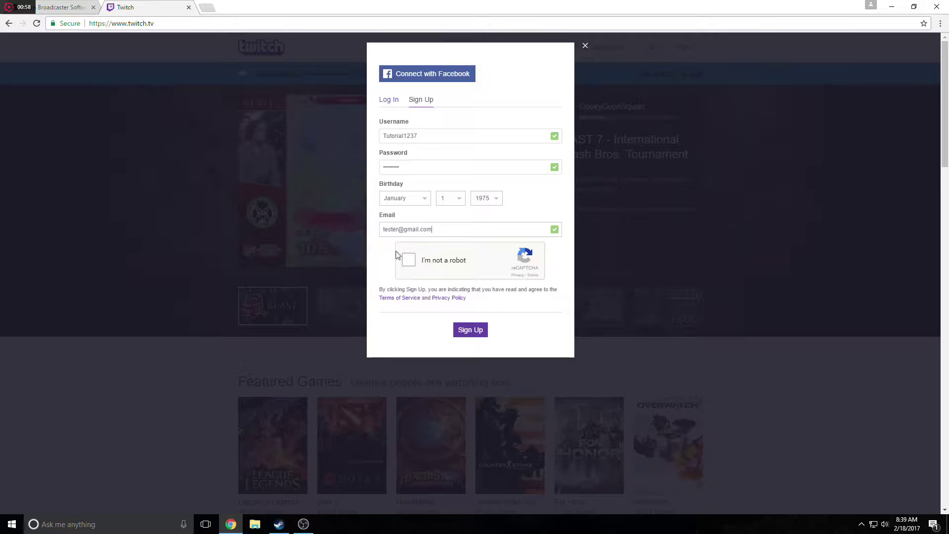
pyautogui.click(414, 267)
pyautogui.click(469, 330)
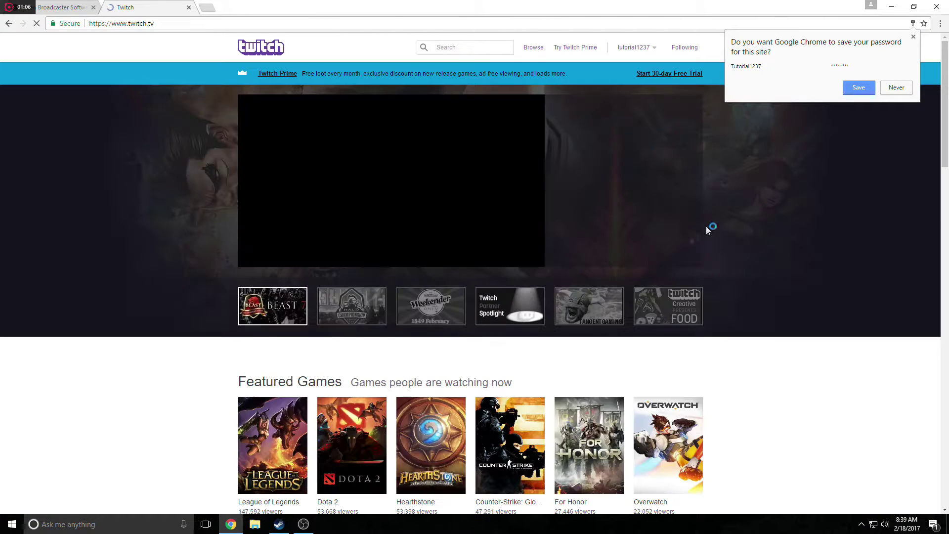
# Dismiss the save-password prompt and open the new account's Channel page from the user menu.
pyautogui.click(914, 38)
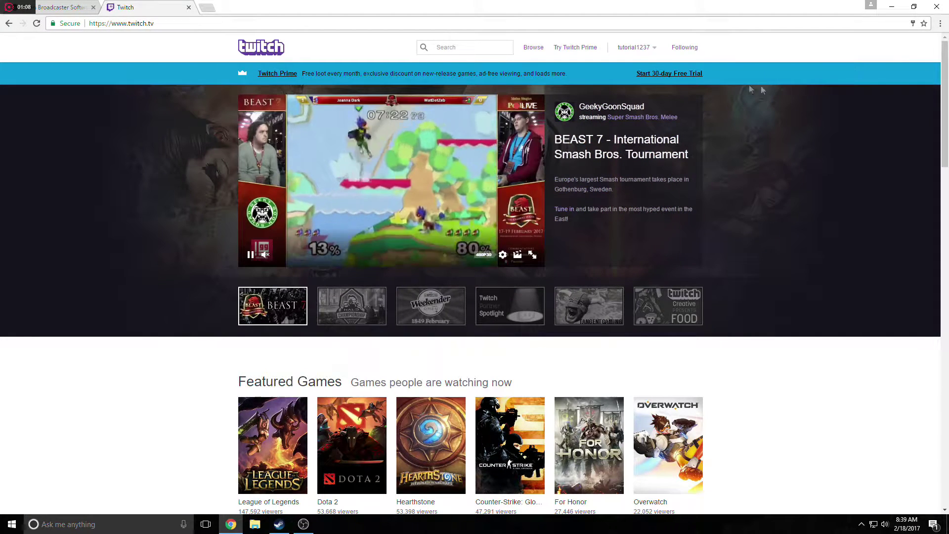
pyautogui.click(637, 46)
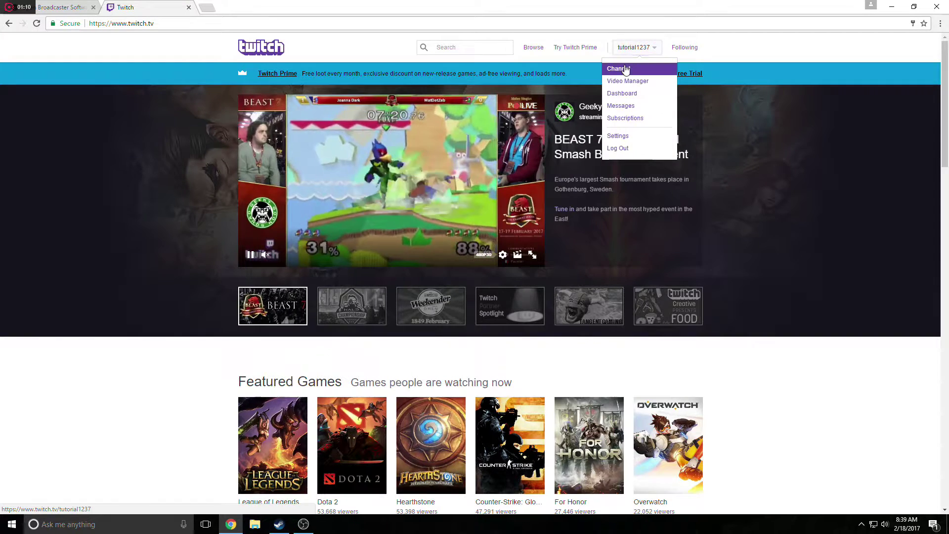
pyautogui.click(623, 68)
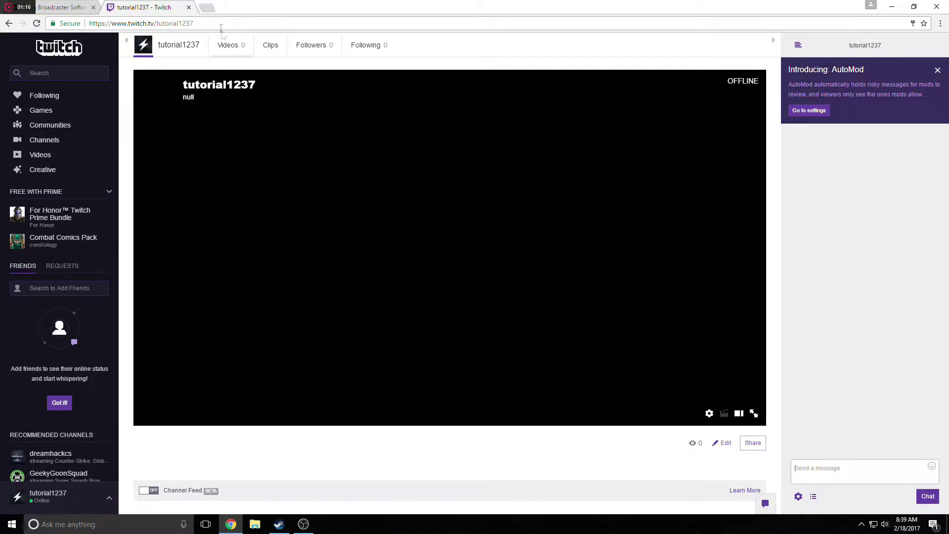
pyautogui.click(207, 8)
# Go to canva.com and create a new Presentation (16:9) design.
pyautogui.write('ca')
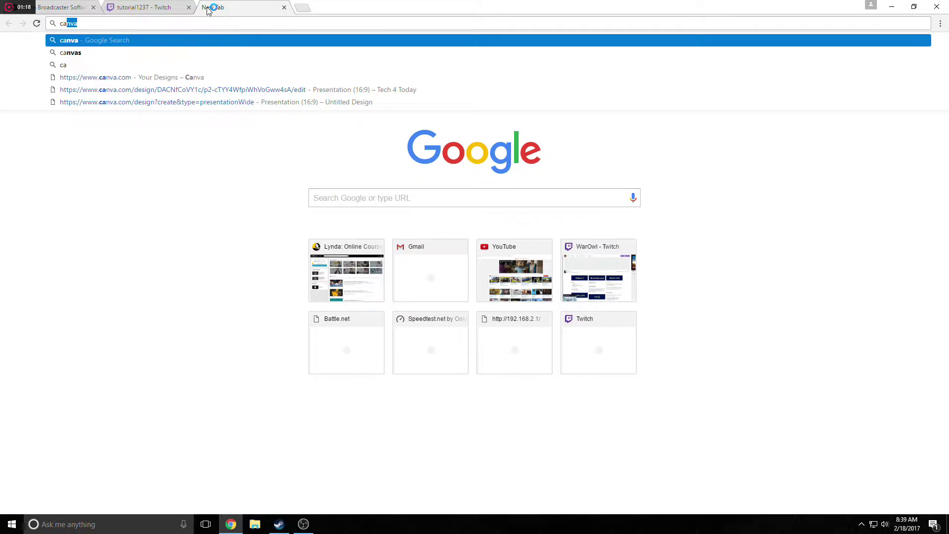
pyautogui.write('nva')
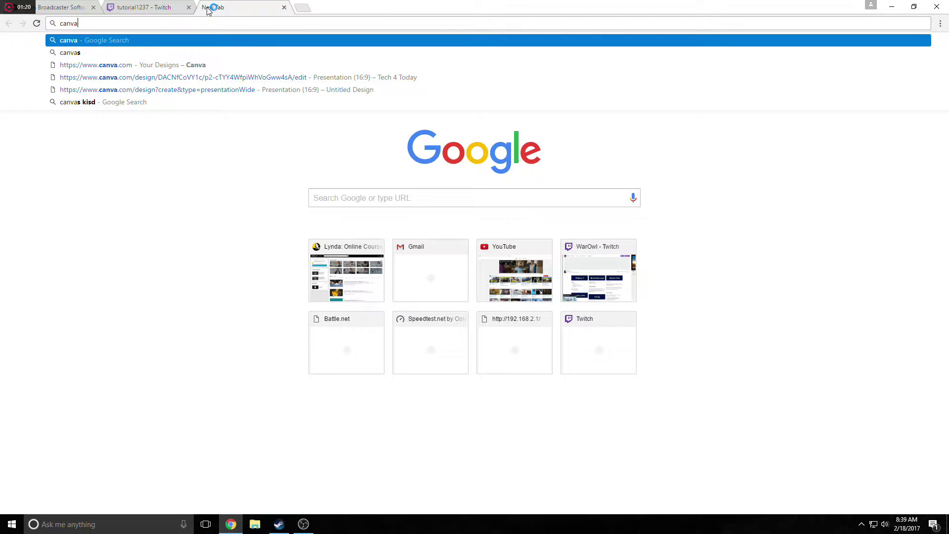
pyautogui.write('.com')
pyautogui.press('Return')
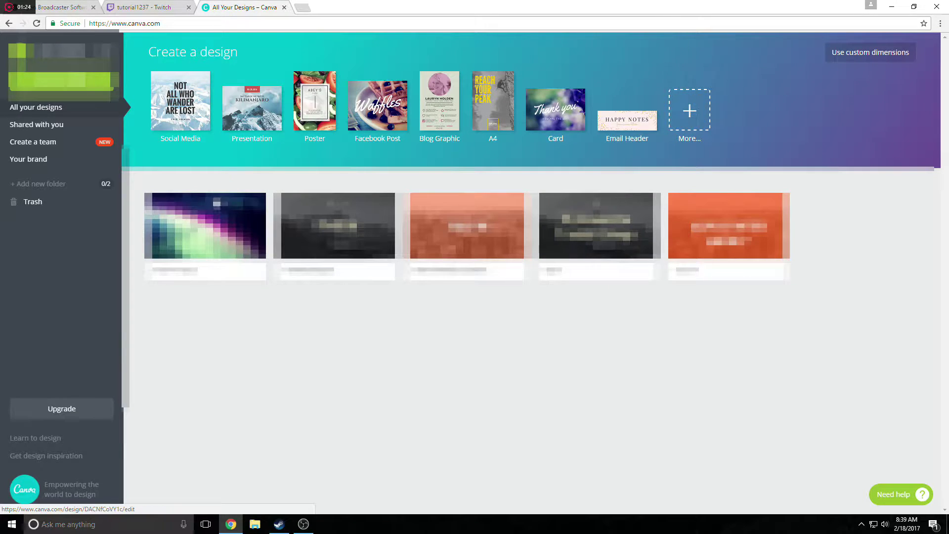
pyautogui.click(63, 89)
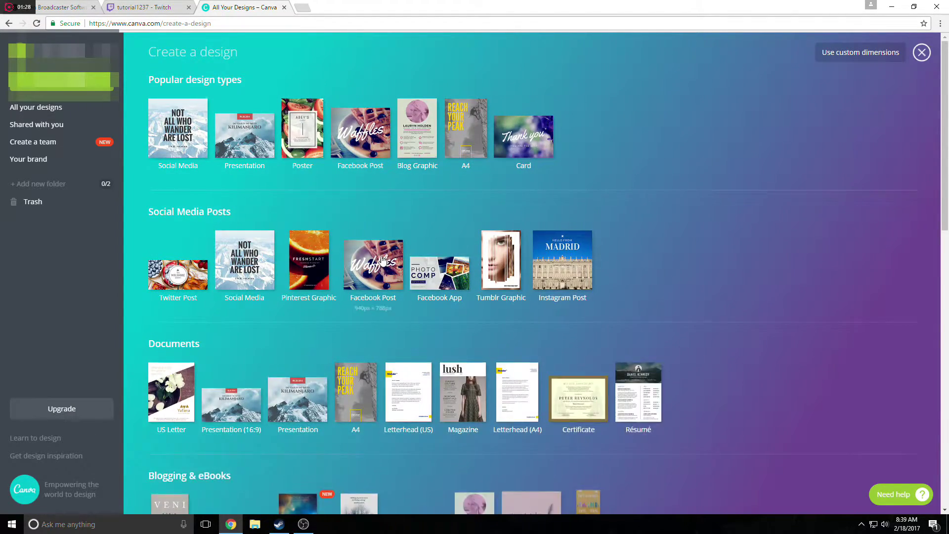
pyautogui.scroll(-3, 246, 242)
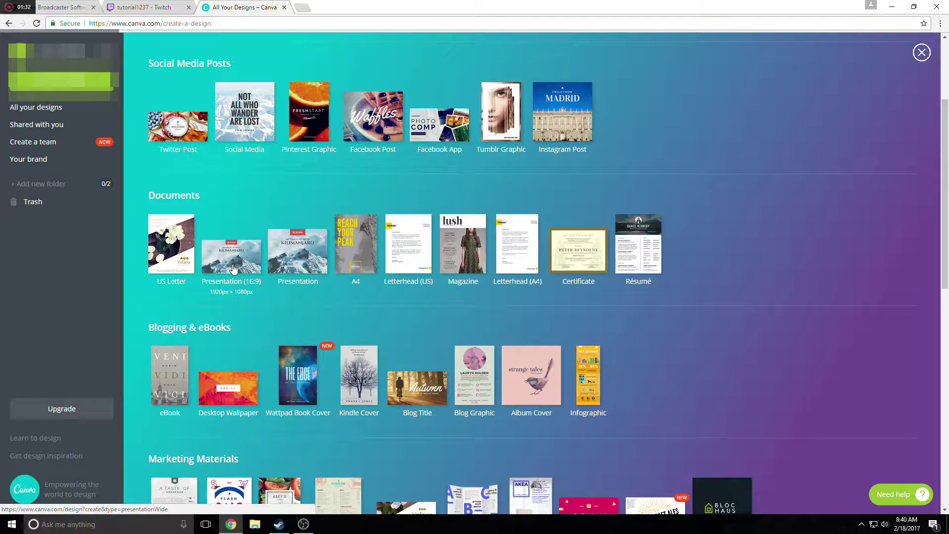
pyautogui.click(233, 268)
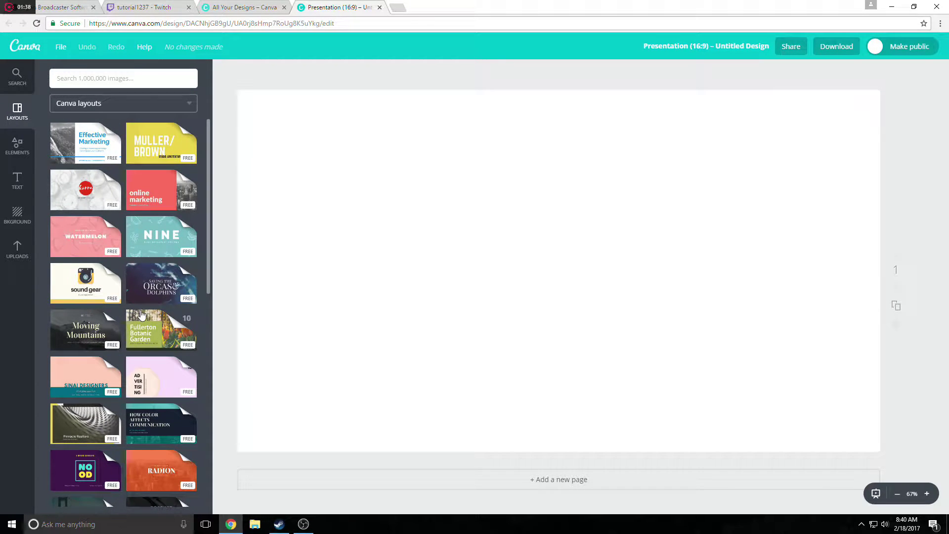
# Apply the Our Vision layout and change its small heading to 'TUTORIAL 1237'.
pyautogui.scroll(-3, 139, 317)
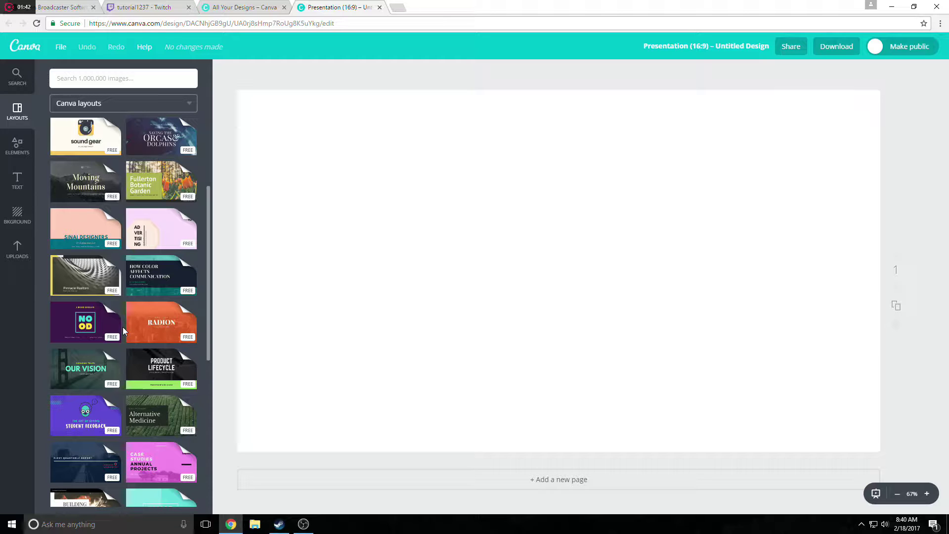
pyautogui.scroll(-5, 122, 328)
pyautogui.scroll(4, 122, 306)
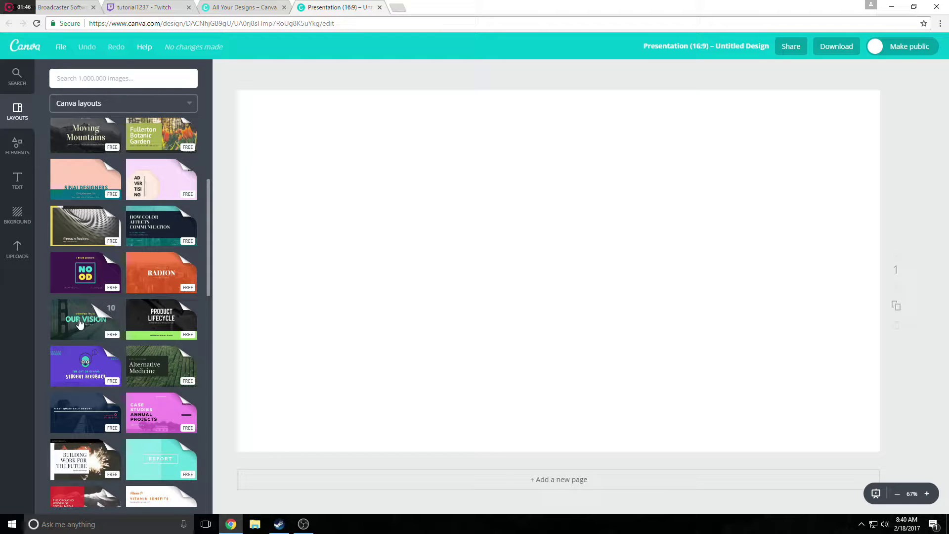
pyautogui.click(79, 324)
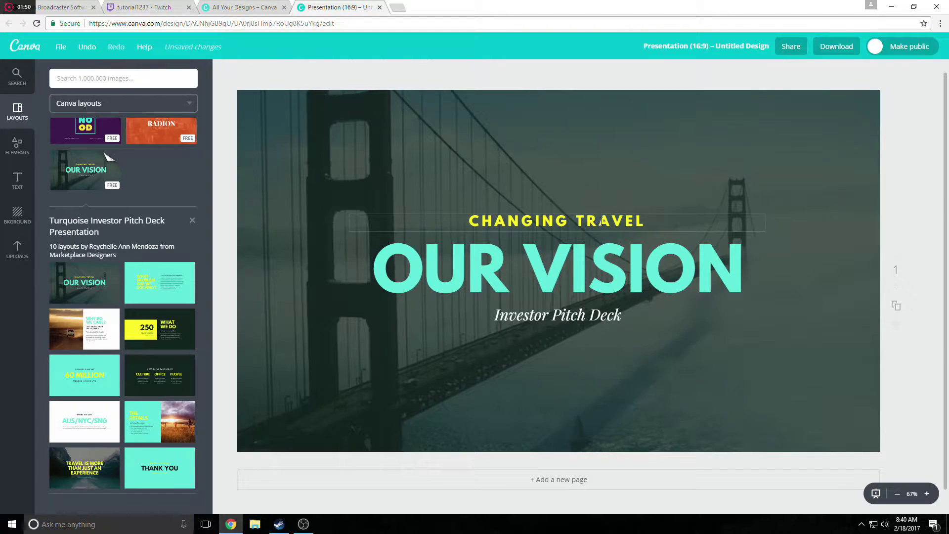
pyautogui.doubleClick(601, 222)
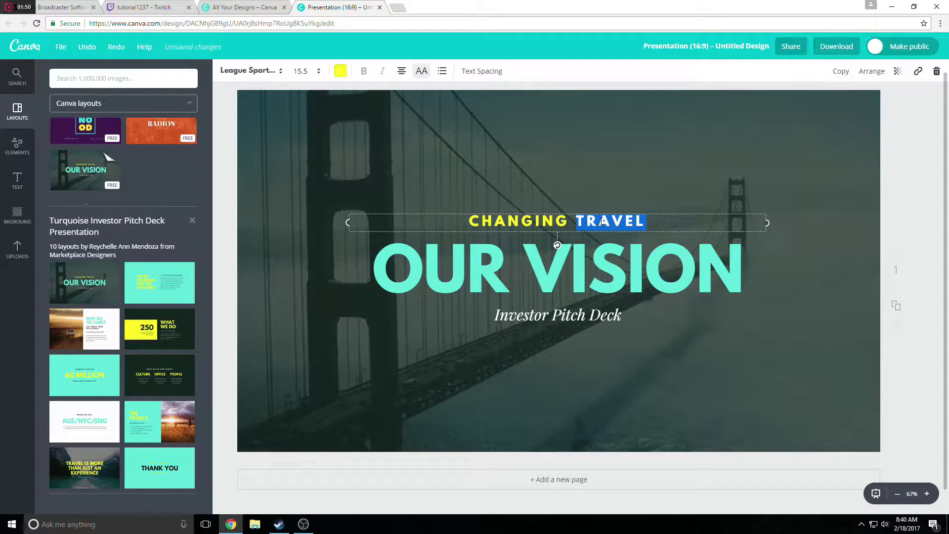
pyautogui.press('BackSpace')
pyautogui.press('BackSpace')
pyautogui.press('BackSpace')
pyautogui.press('BackSpace')
pyautogui.press('BackSpace')
pyautogui.press('BackSpace')
pyautogui.press('BackSpace')
pyautogui.press('BackSpace')
pyautogui.press('BackSpace')
pyautogui.press('BackSpace')
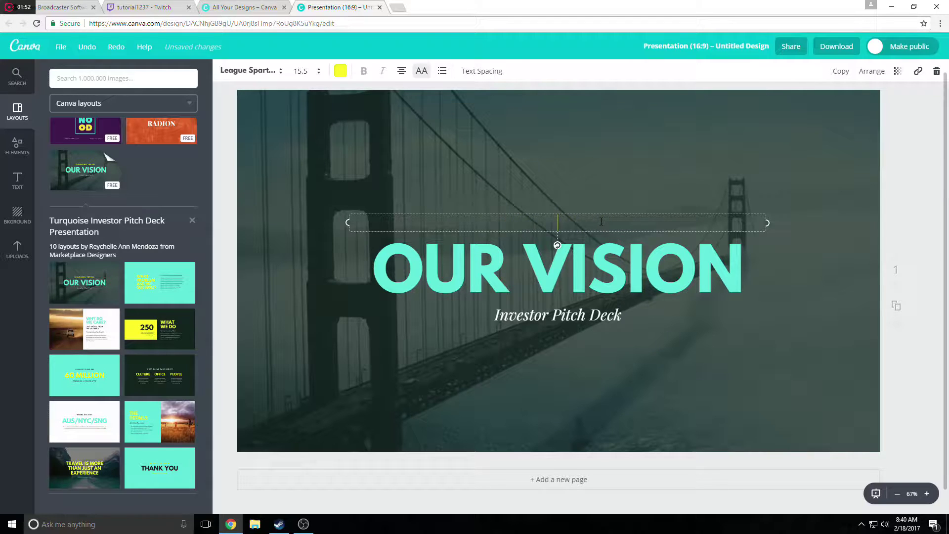
pyautogui.write('TUTORIAL')
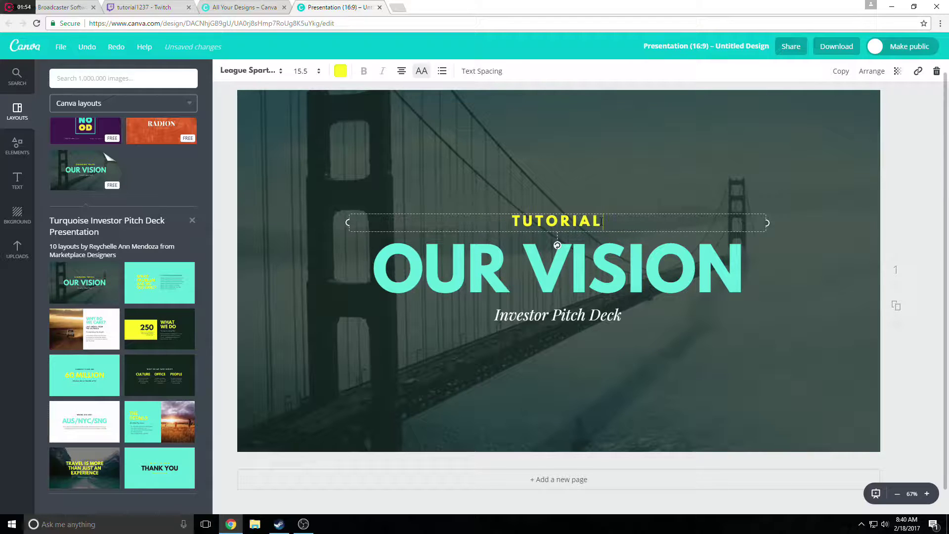
pyautogui.write('1237')
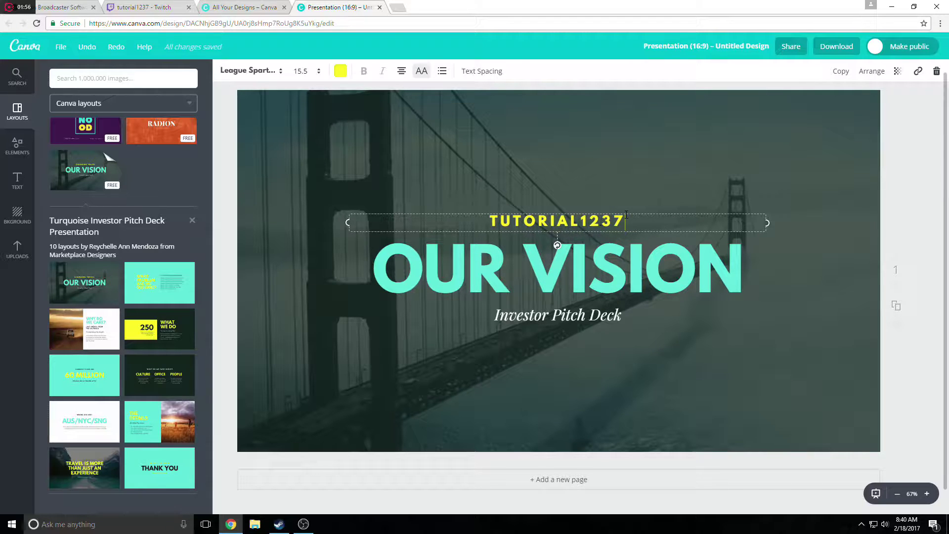
pyautogui.click(582, 221)
# Replace the big heading VISION with 'OFFLINE'.
pyautogui.doubleClick(636, 264)
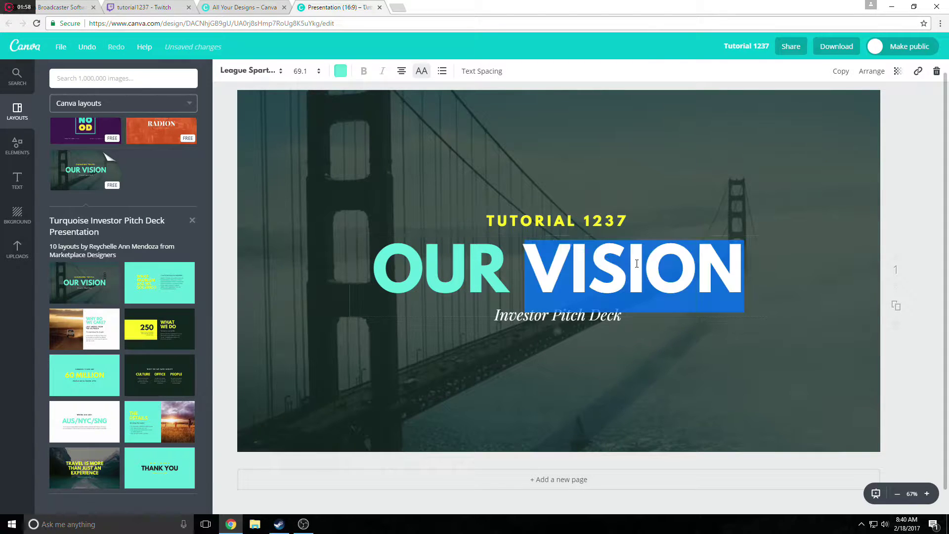
pyautogui.press('BackSpace')
pyautogui.press('BackSpace')
pyautogui.press('BackSpace')
pyautogui.press('BackSpace')
pyautogui.press('BackSpace')
pyautogui.write('OFFLINE')
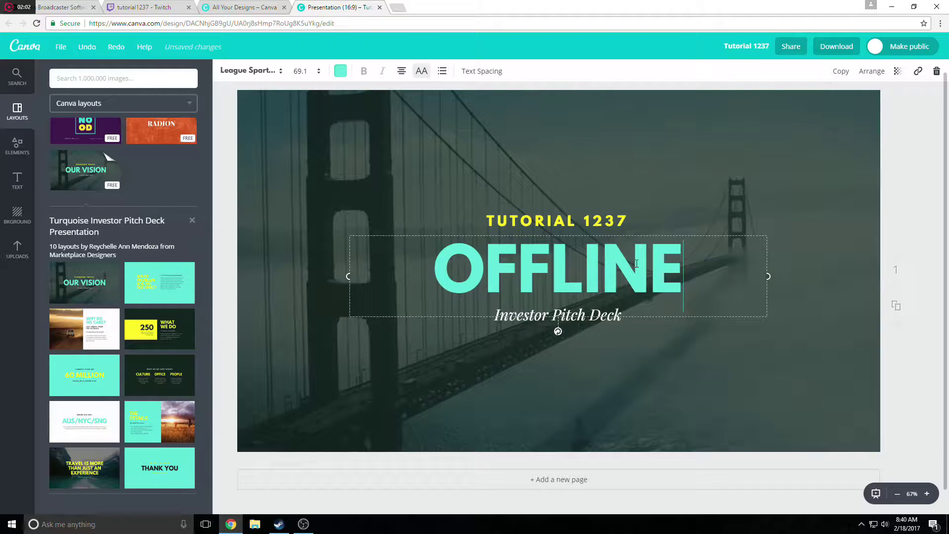
pyautogui.hotkey('ctrl', 'a')
pyautogui.click(596, 339)
# Replace the Investor Pitch Deck subtitle with 'Thanks for your interest!'.
pyautogui.click(593, 323)
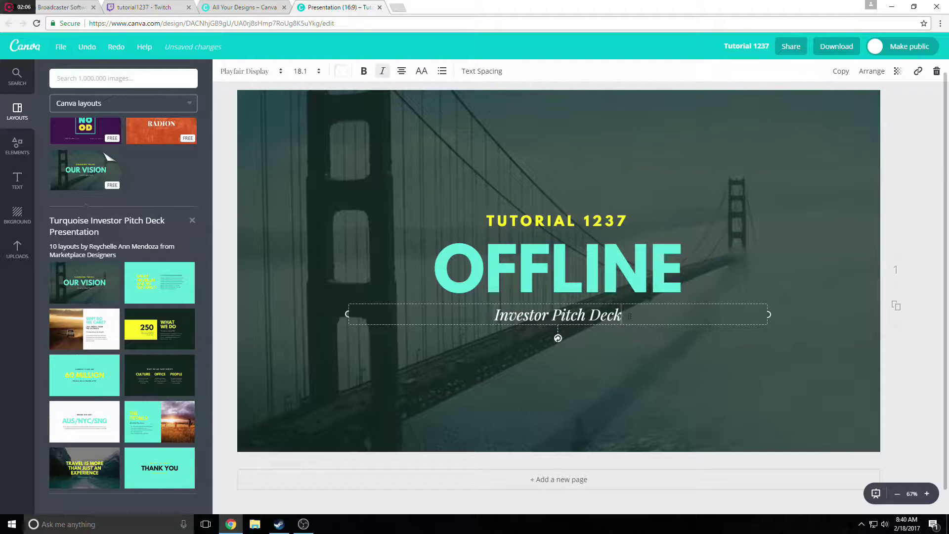
pyautogui.moveTo(630, 316); pyautogui.dragTo(470, 319)
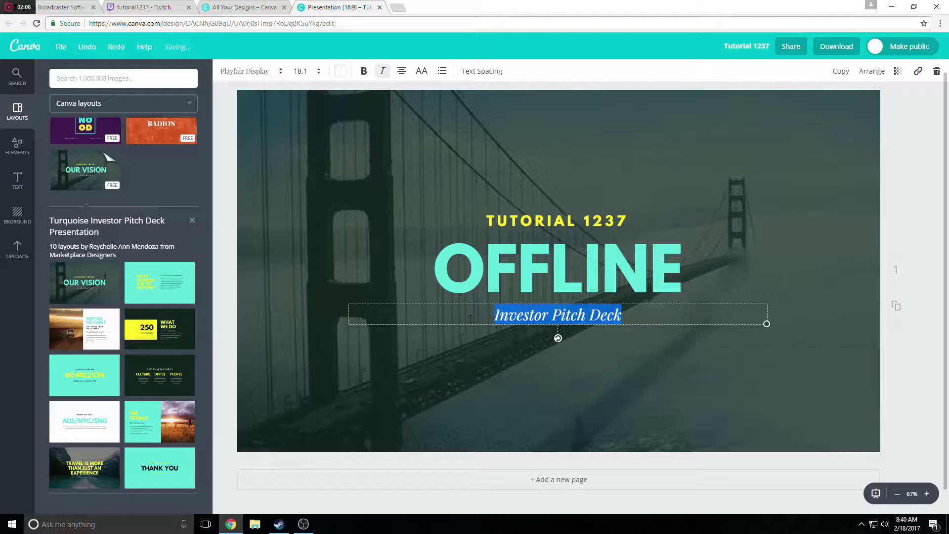
pyautogui.write('Thanks ')
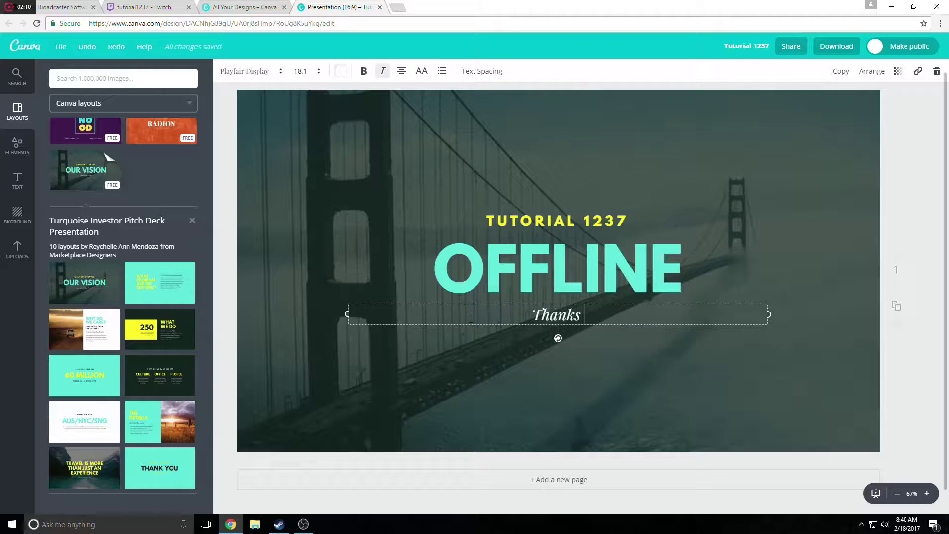
pyautogui.write('for ')
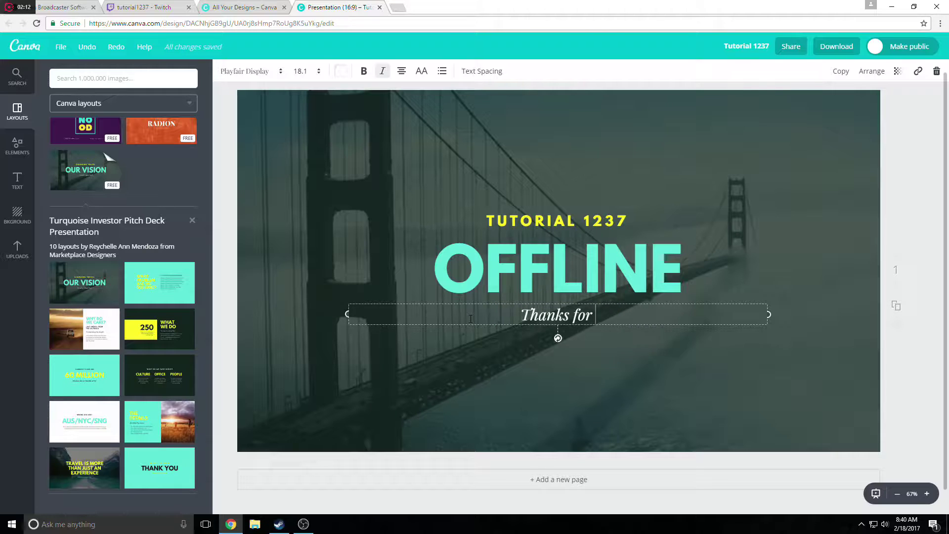
pyautogui.write('y')
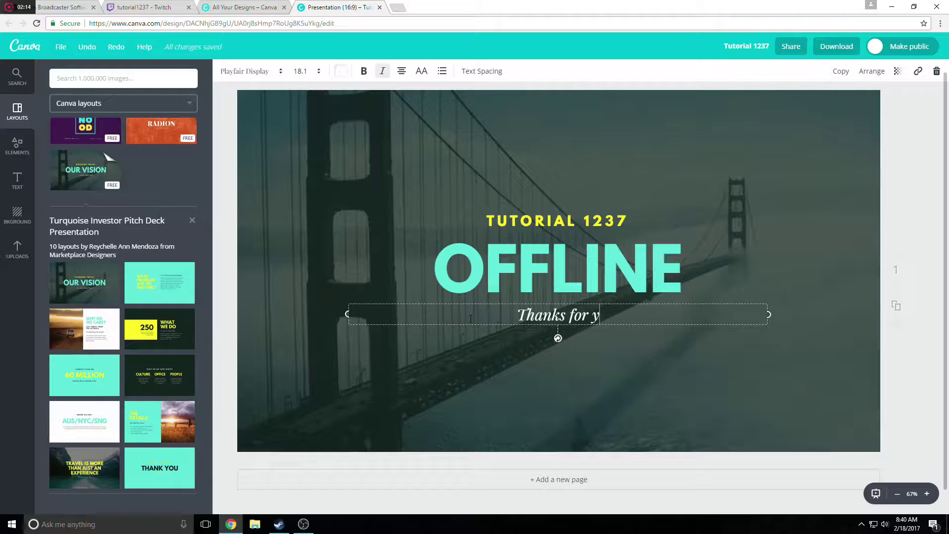
pyautogui.write('our interest!')
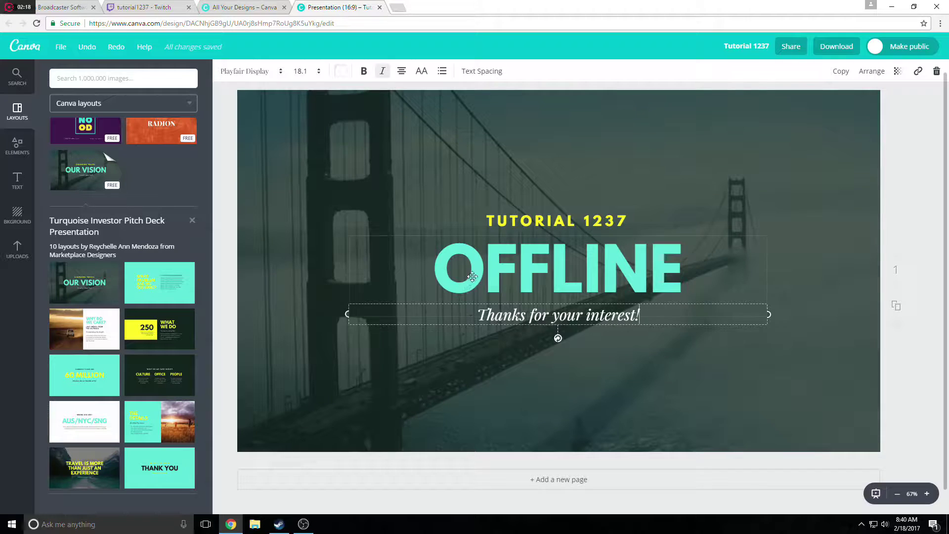
pyautogui.click(461, 383)
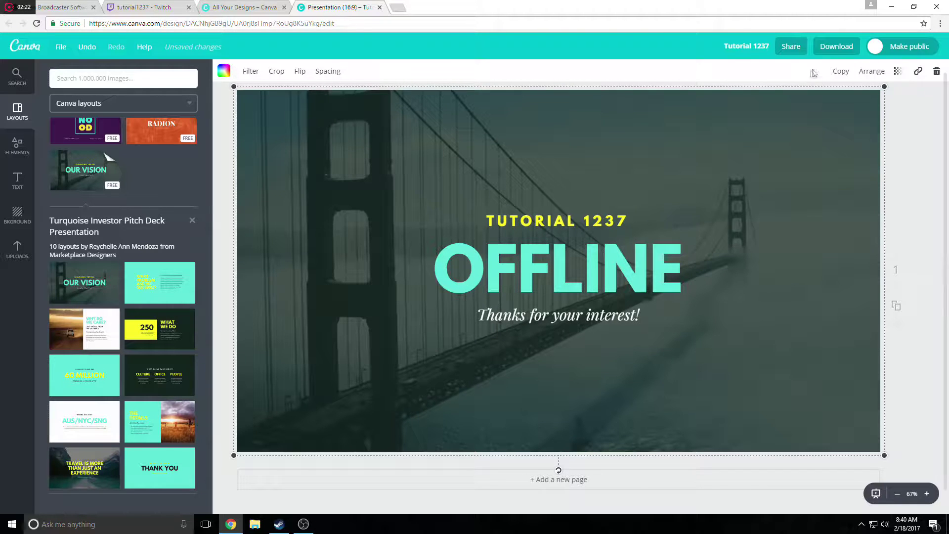
# Download the design as a PNG file, Tutorial 1237.png.
pyautogui.click(833, 46)
pyautogui.click(819, 96)
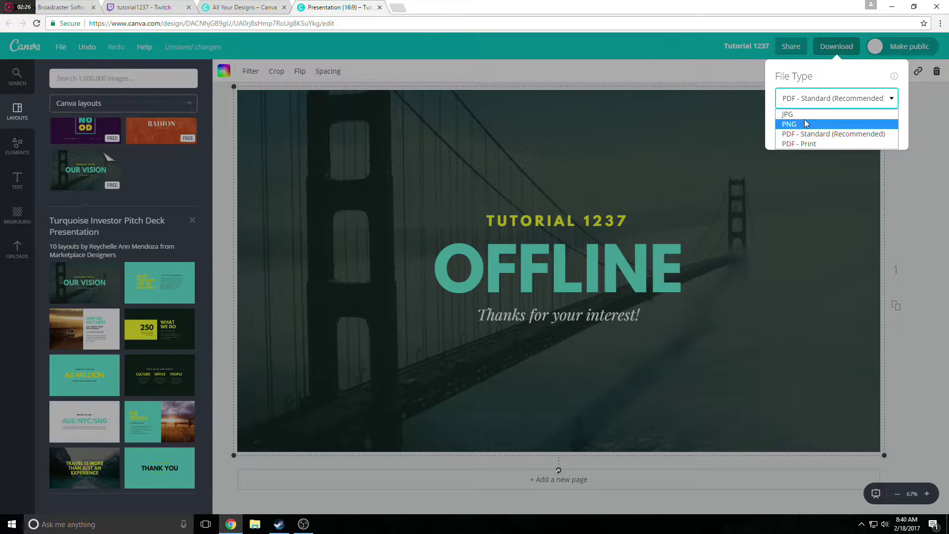
pyautogui.click(805, 123)
pyautogui.click(807, 161)
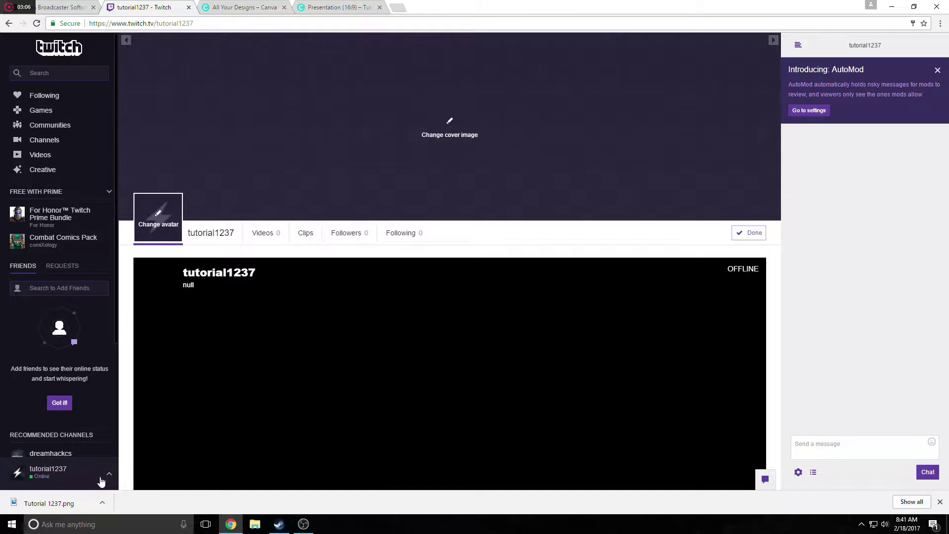
# In Channel & Videos settings, upload Tutorial 1237 from Downloads as the video player banner and save.
pyautogui.click(104, 479)
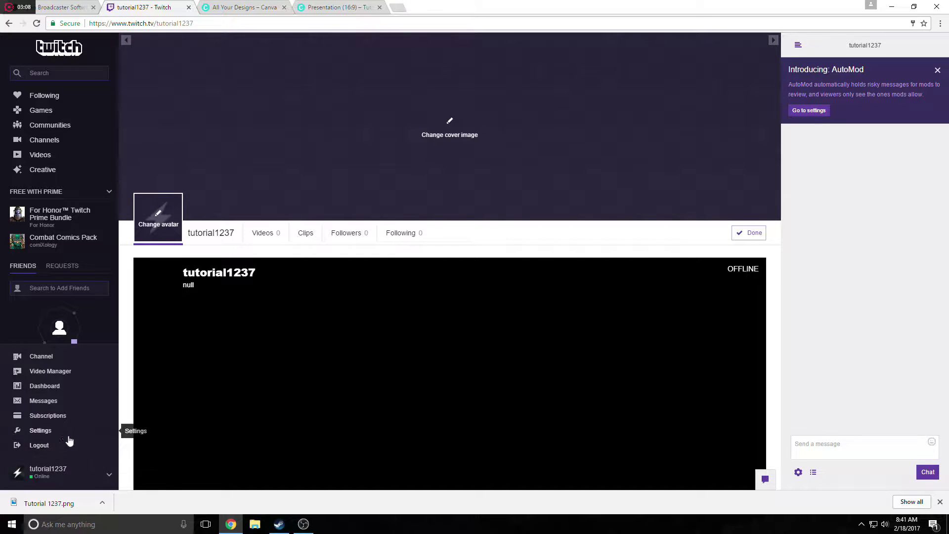
pyautogui.click(69, 436)
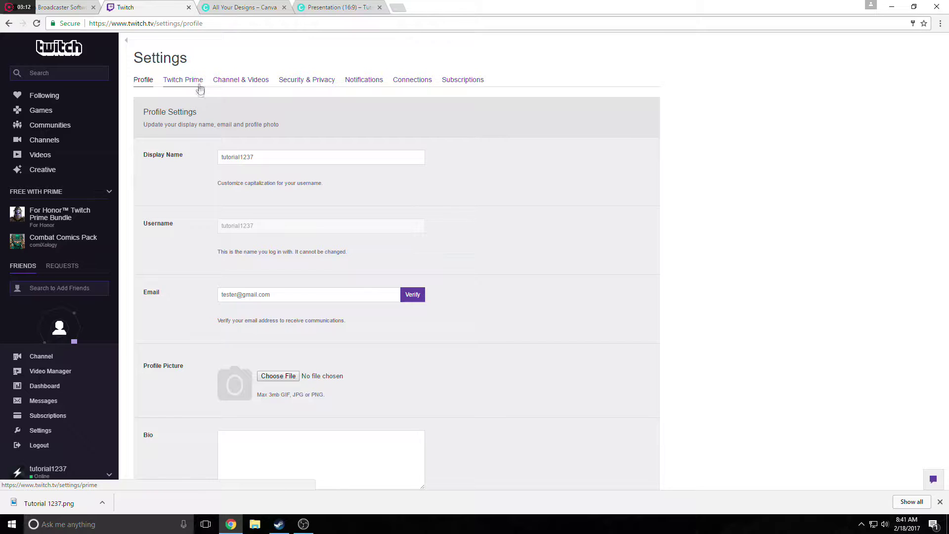
pyautogui.click(239, 81)
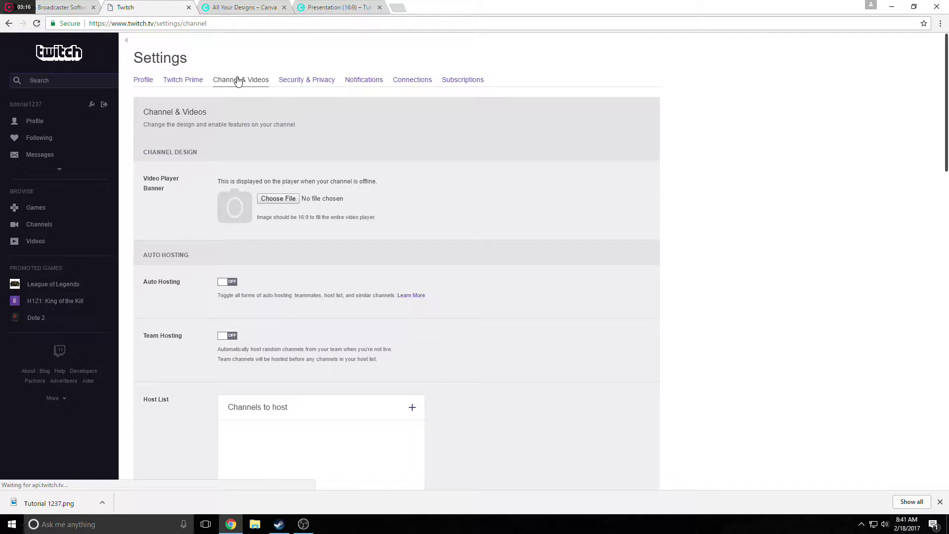
pyautogui.click(279, 200)
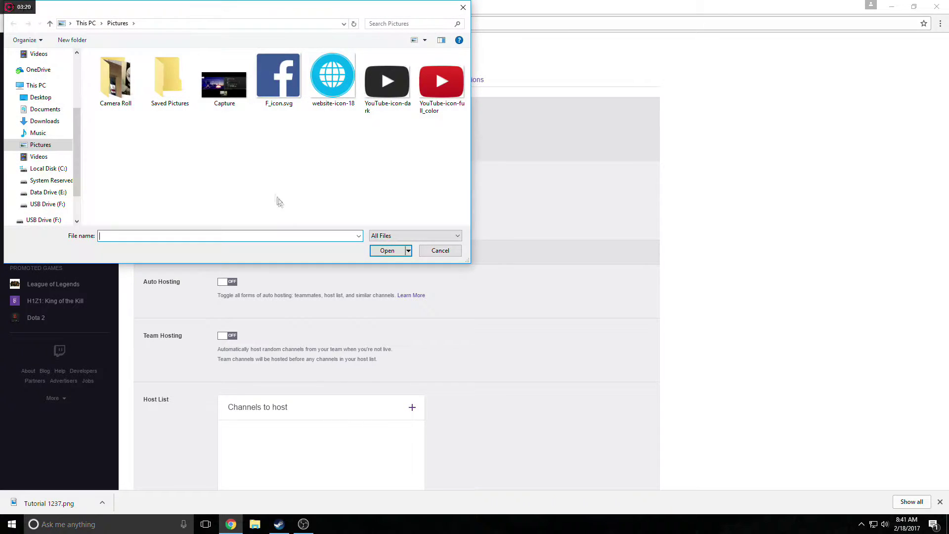
pyautogui.click(45, 122)
pyautogui.scroll(-10, 127, 120)
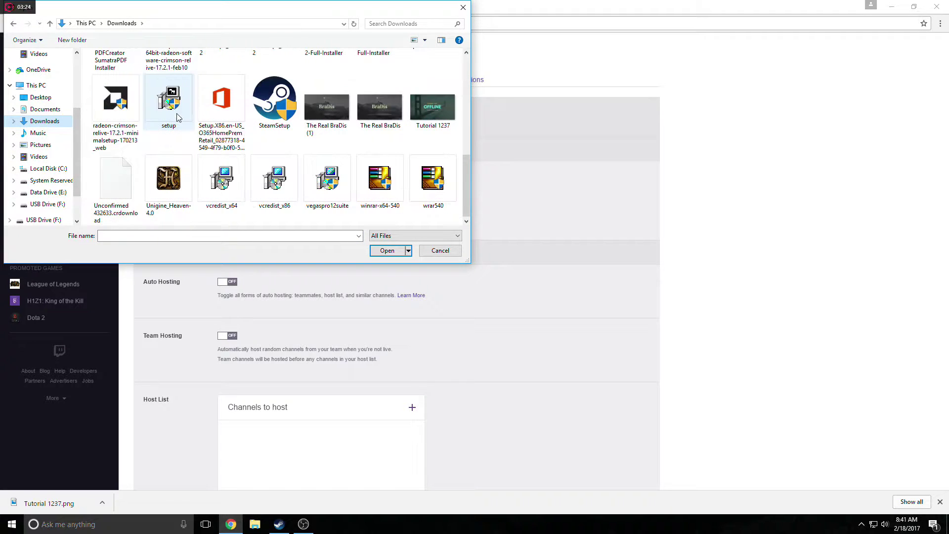
pyautogui.click(425, 105)
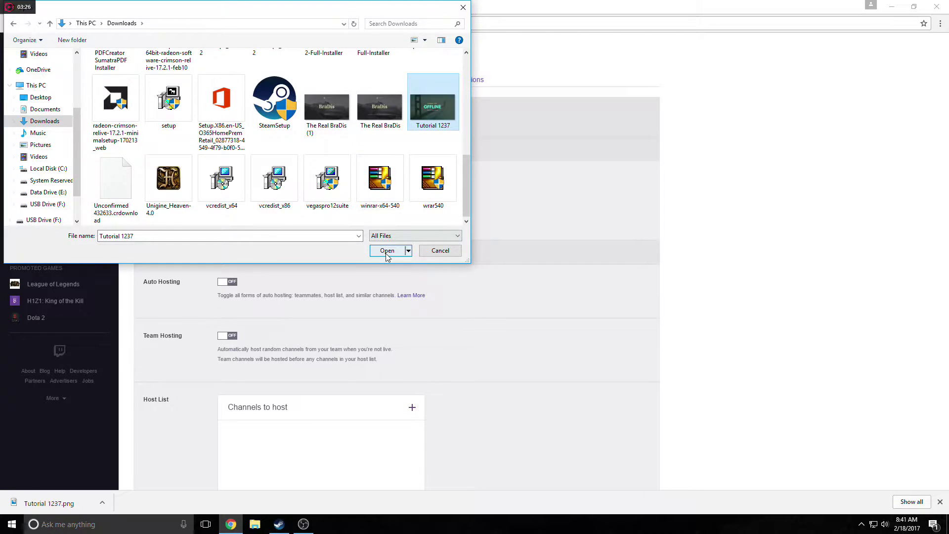
pyautogui.click(387, 250)
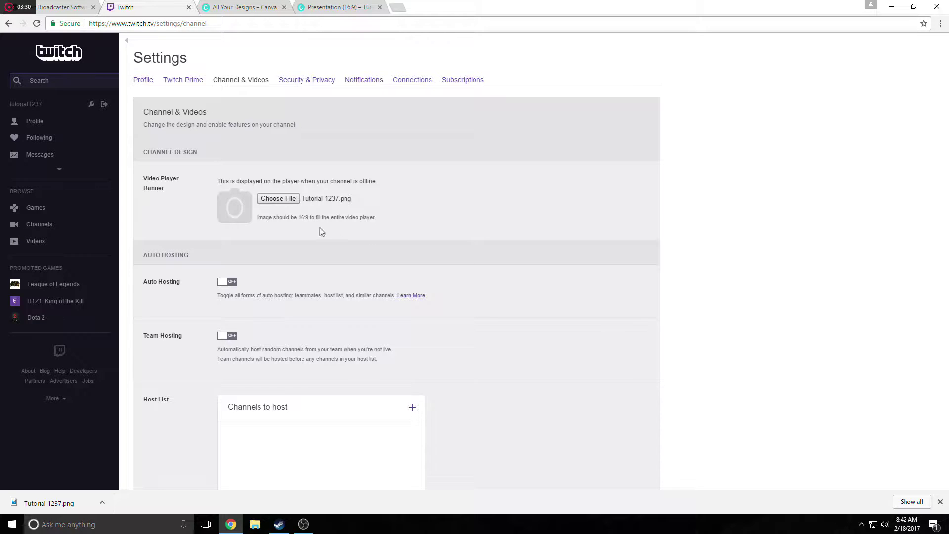
pyautogui.scroll(-5, 319, 228)
pyautogui.scroll(-20, 319, 228)
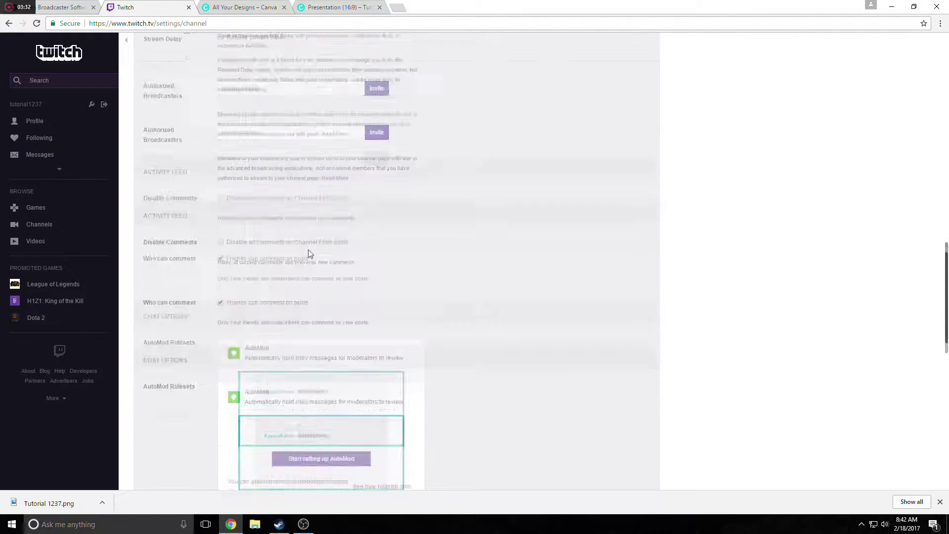
pyautogui.click(151, 452)
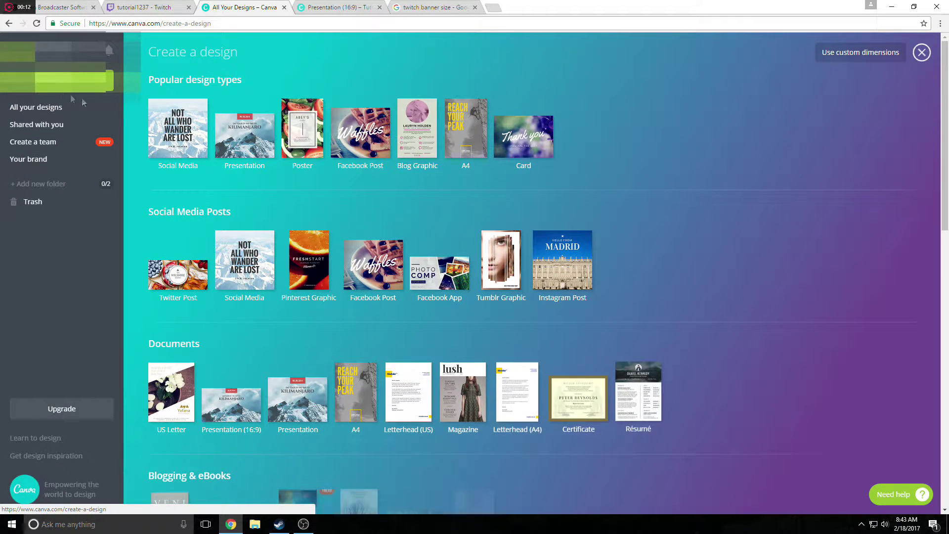
# Create a custom-sized Canva design of 1920 × 480 px.
pyautogui.click(842, 63)
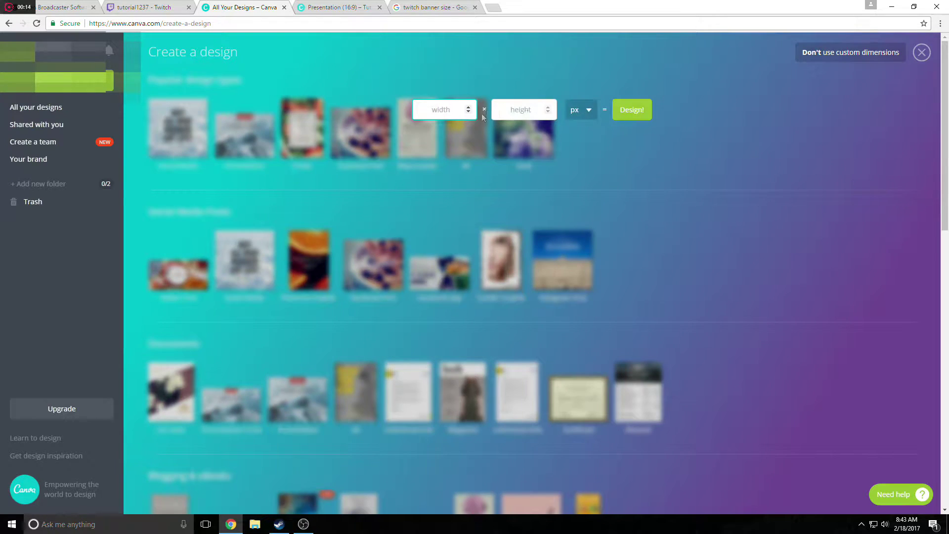
pyautogui.write('1920')
pyautogui.click(515, 111)
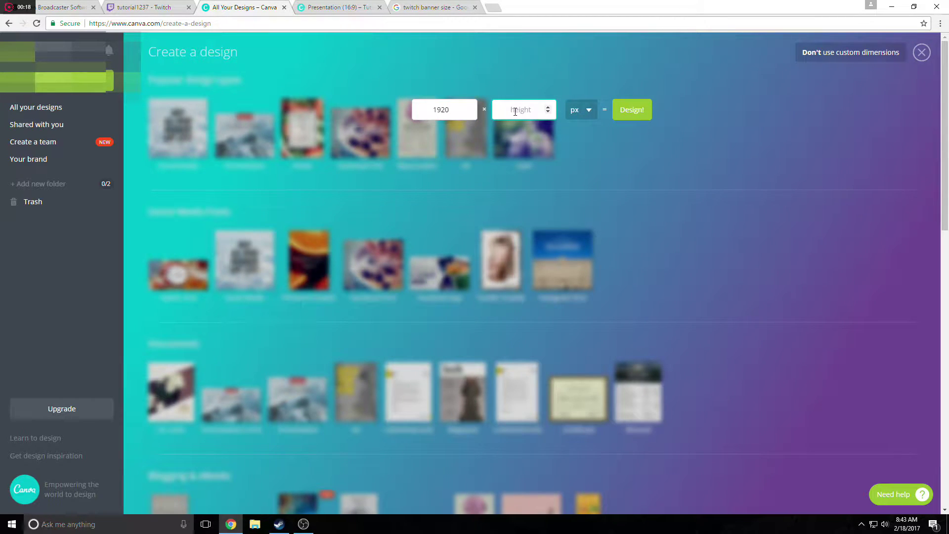
pyautogui.click(634, 110)
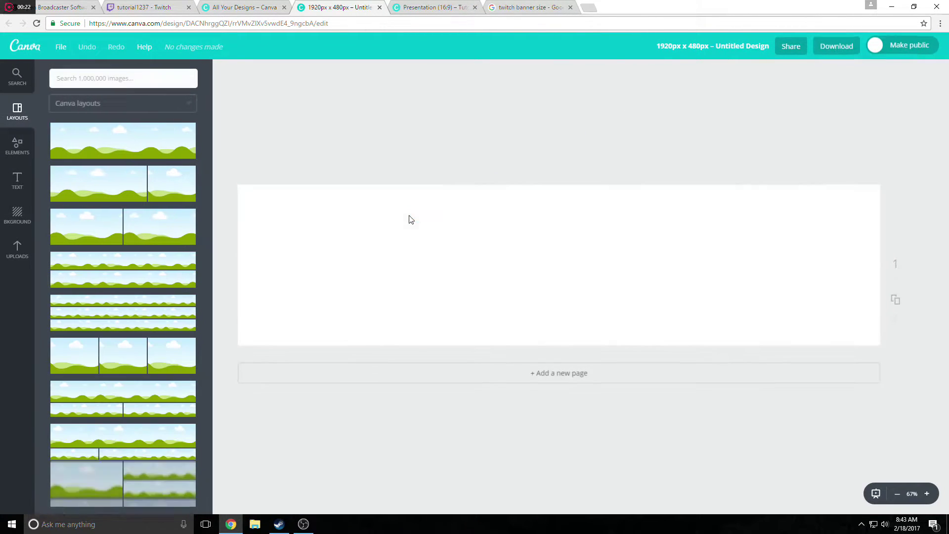
# Place the free sunset traffic photo on the banner, enlarged to fill its width.
pyautogui.click(18, 150)
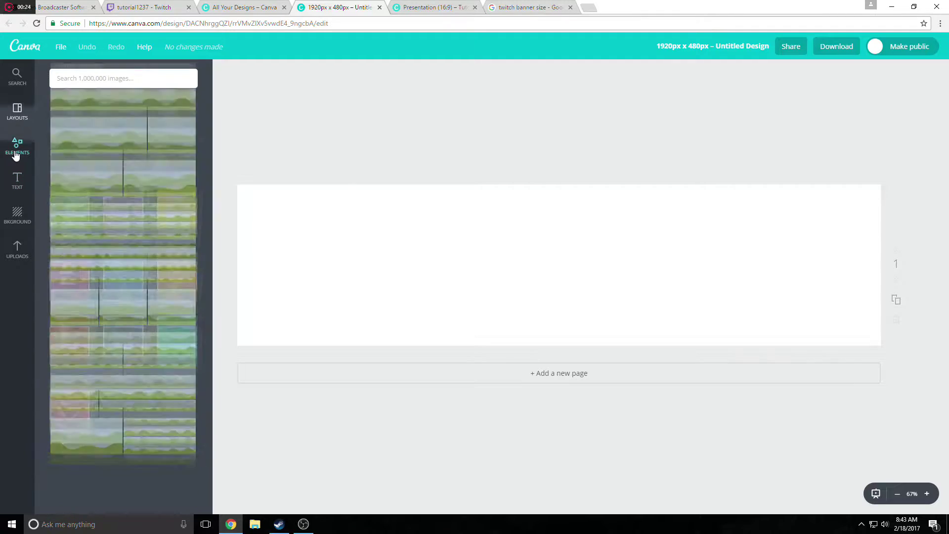
pyautogui.click(66, 135)
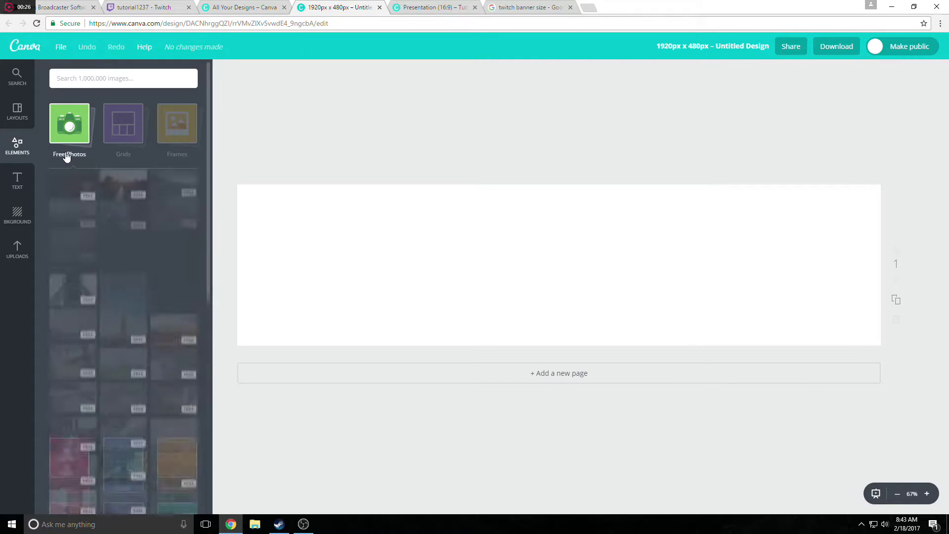
pyautogui.moveTo(136, 199); pyautogui.dragTo(359, 220)
pyautogui.moveTo(442, 292); pyautogui.dragTo(947, 474)
pyautogui.moveTo(426, 308); pyautogui.dragTo(443, 182)
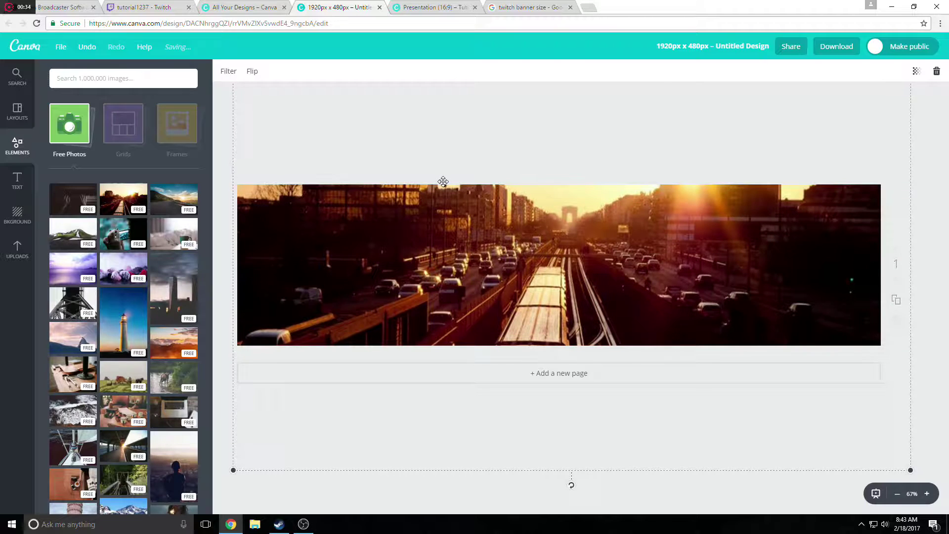
# Blur the photo to +23 with the Filter adjustments.
pyautogui.click(228, 74)
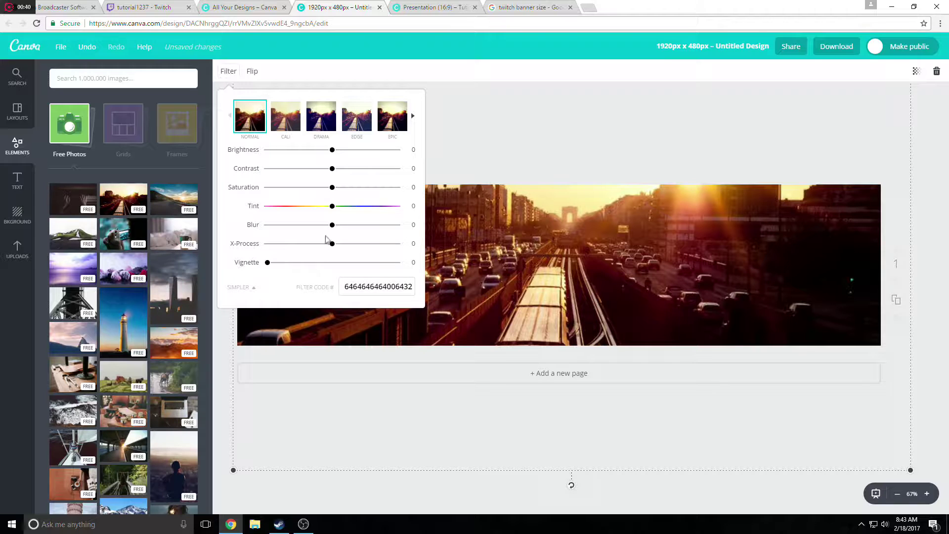
pyautogui.moveTo(340, 230)
pyautogui.mouseDown()
pyautogui.moveTo(360, 231)
pyautogui.moveTo(348, 232)
pyautogui.mouseUp()
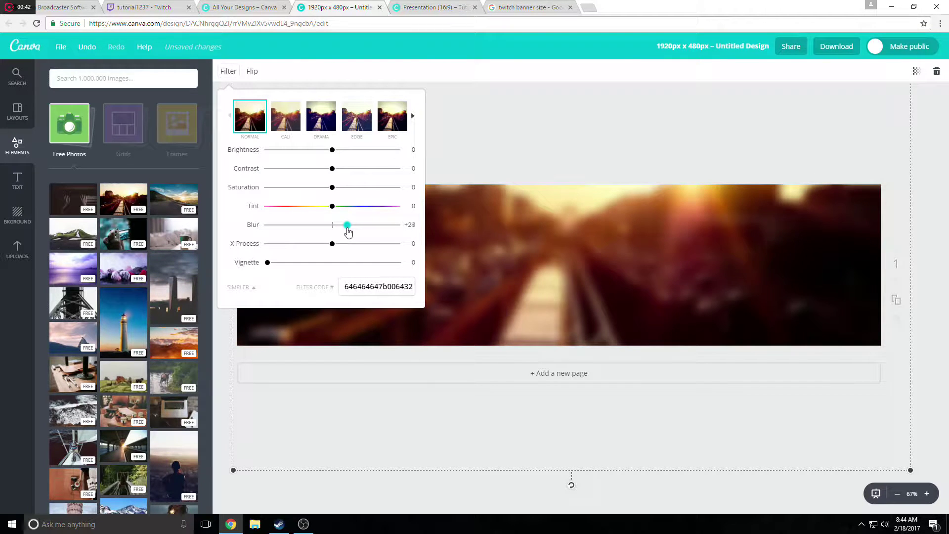
pyautogui.click(527, 253)
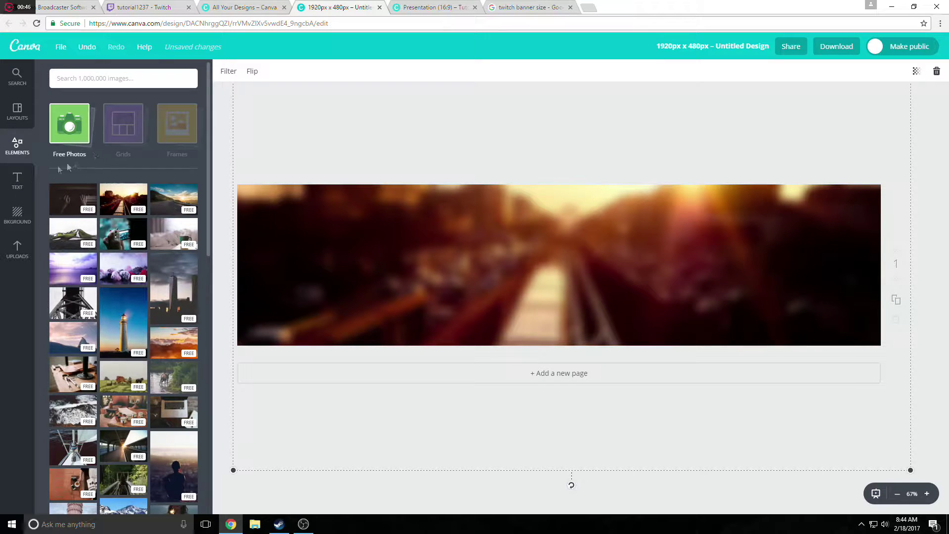
pyautogui.click(18, 180)
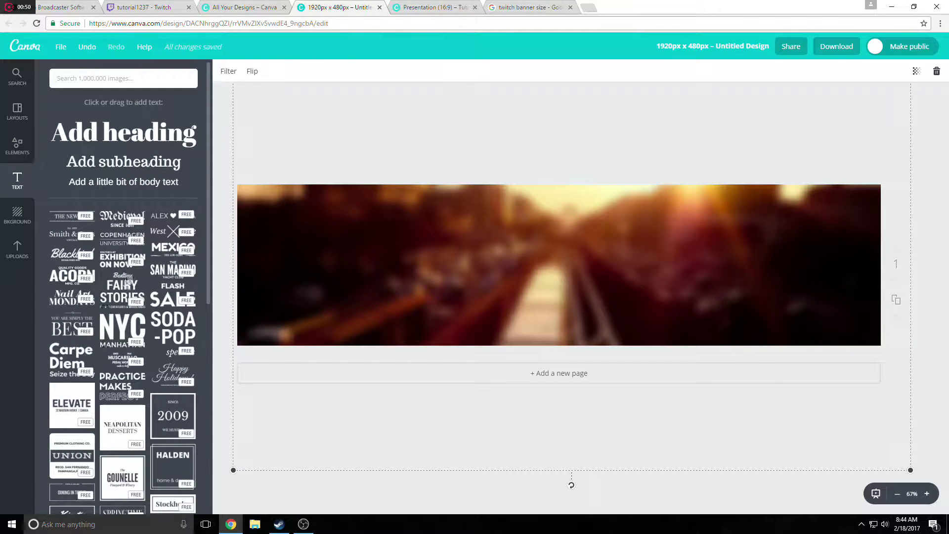
# Add the West X Ville text design, enlarge it, and retitle it 'Tutorial 1237'.
pyautogui.moveTo(171, 237); pyautogui.dragTo(529, 275)
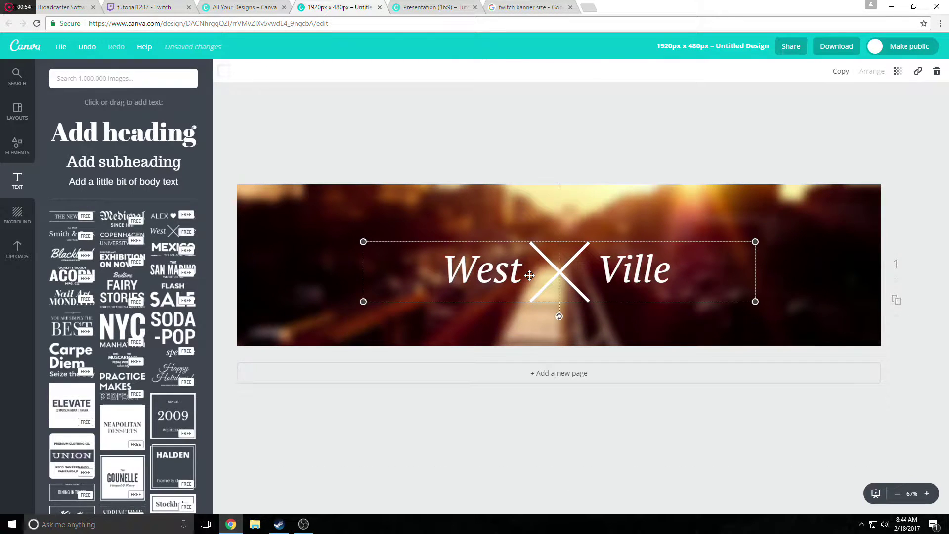
pyautogui.moveTo(363, 301); pyautogui.dragTo(199, 327)
pyautogui.moveTo(350, 281); pyautogui.dragTo(447, 258)
pyautogui.doubleClick(458, 257)
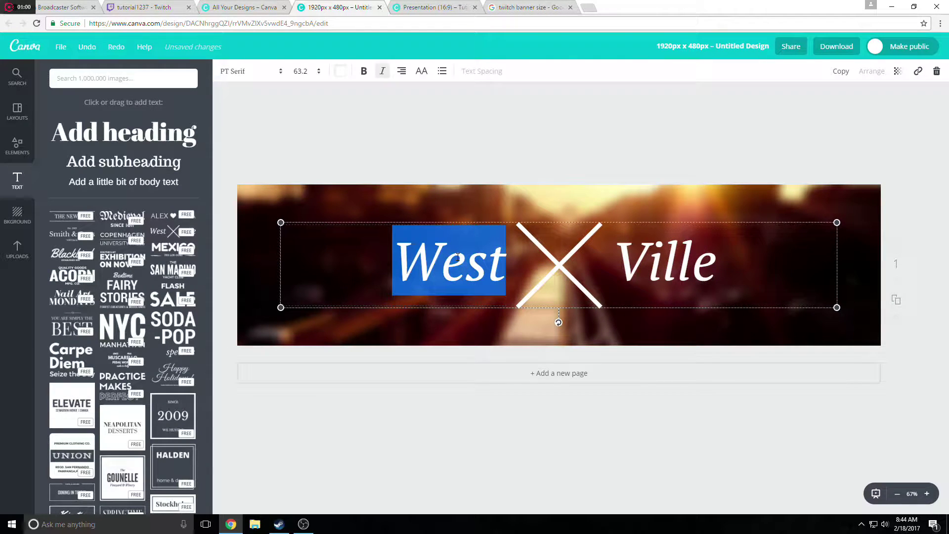
pyautogui.write('Tutorial')
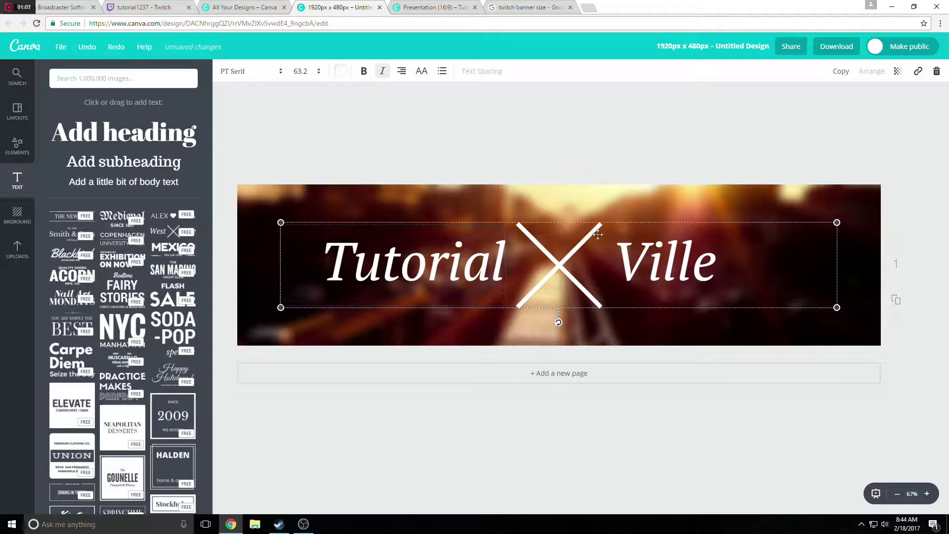
pyautogui.doubleClick(637, 252)
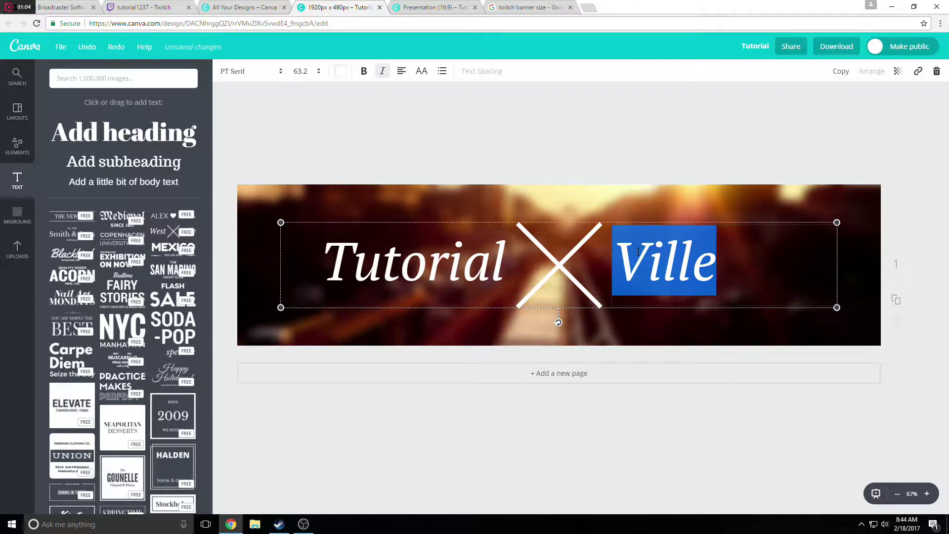
pyautogui.write('1237')
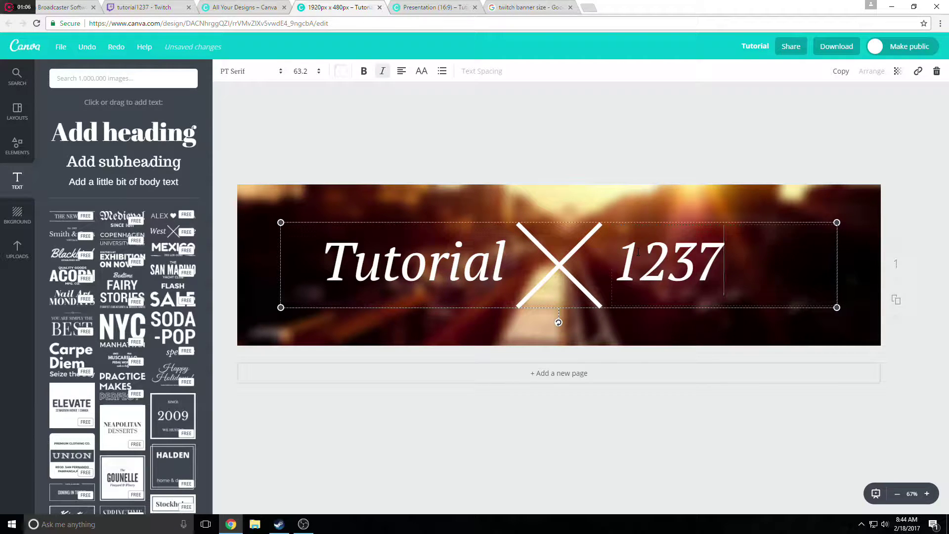
pyautogui.click(628, 199)
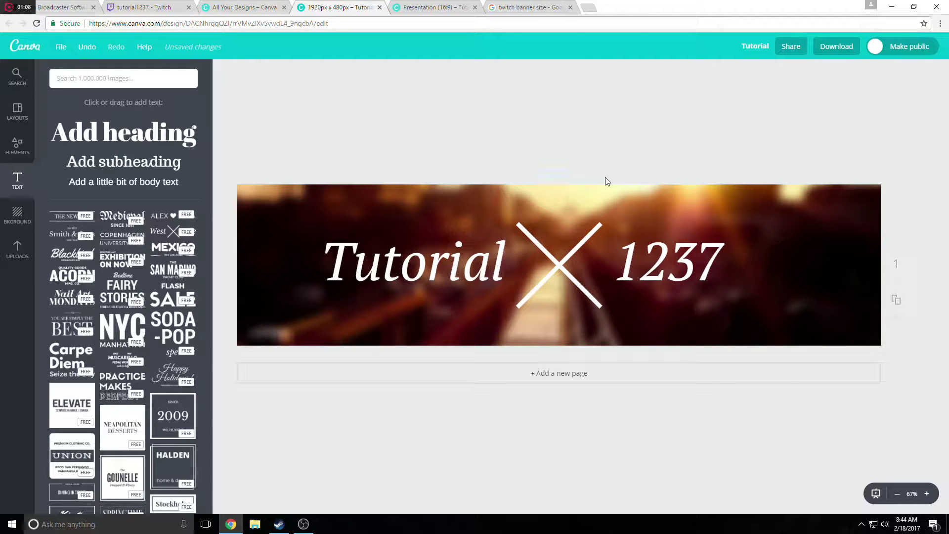
# Download the banner as PNG (Tutorial.png) and return to the Twitch channel tab.
pyautogui.click(835, 46)
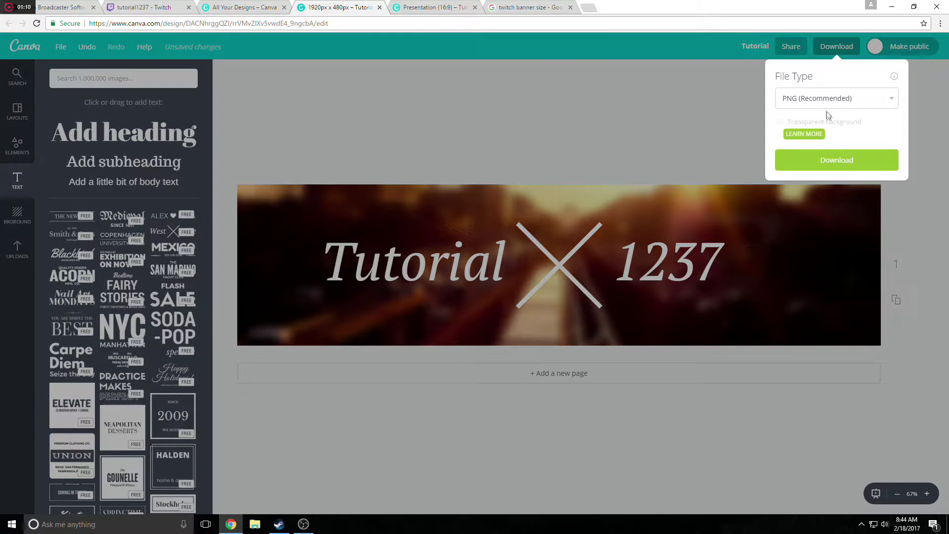
pyautogui.click(825, 99)
pyautogui.click(811, 124)
pyautogui.click(803, 158)
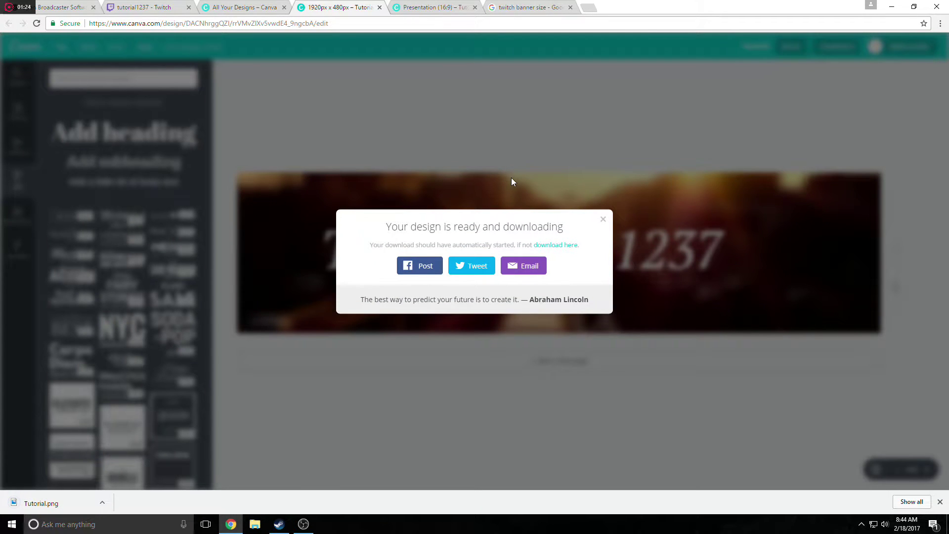
pyautogui.click(148, 7)
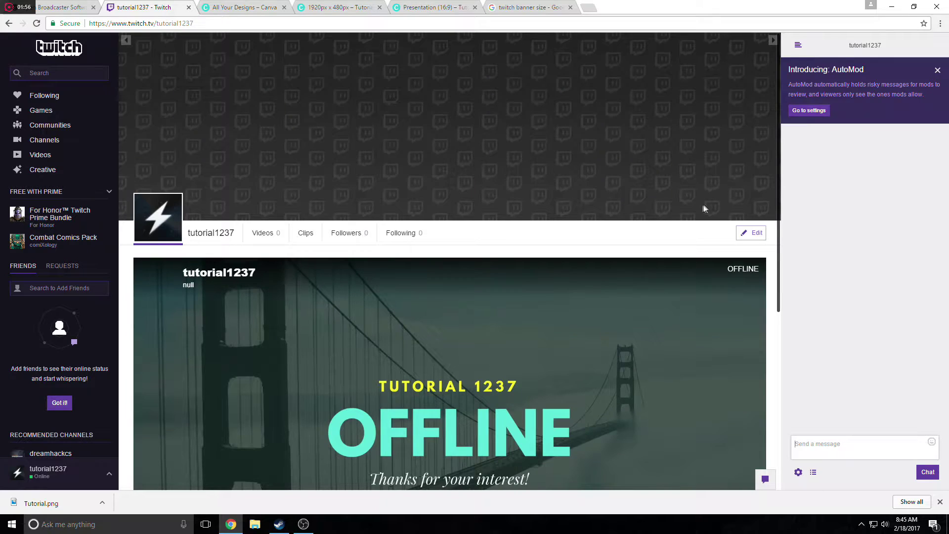
# Upload the Tutorial image from Downloads as the Twitch channel's cover image.
pyautogui.click(751, 233)
pyautogui.click(460, 122)
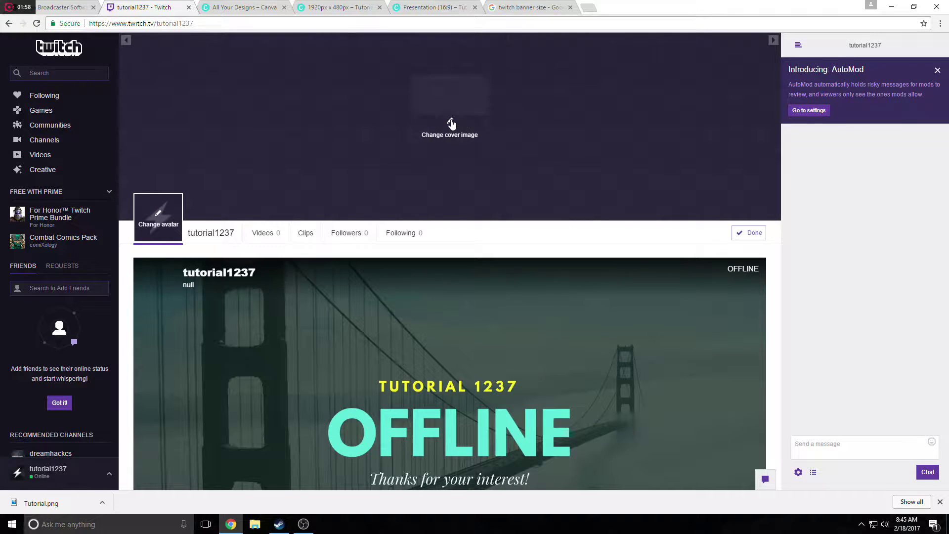
pyautogui.click(452, 94)
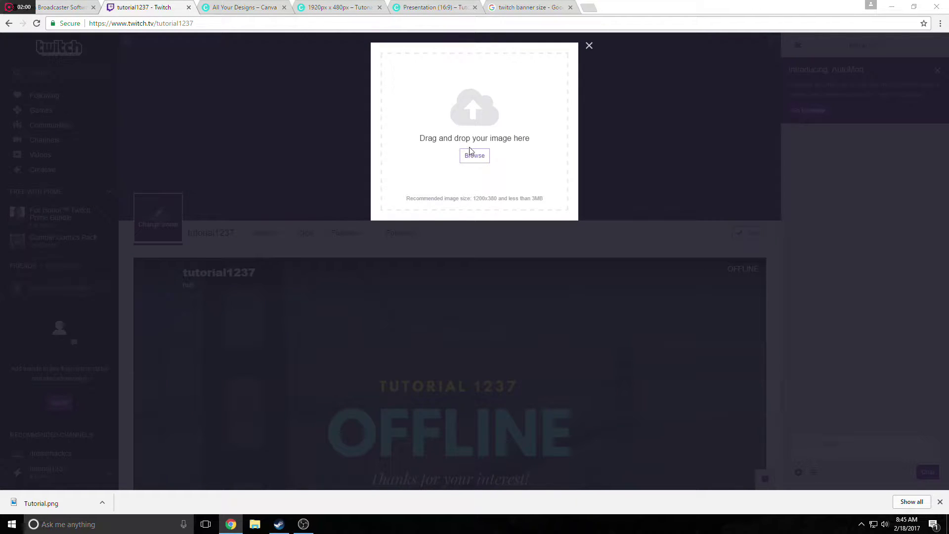
pyautogui.click(472, 155)
pyautogui.scroll(1, 349, 116)
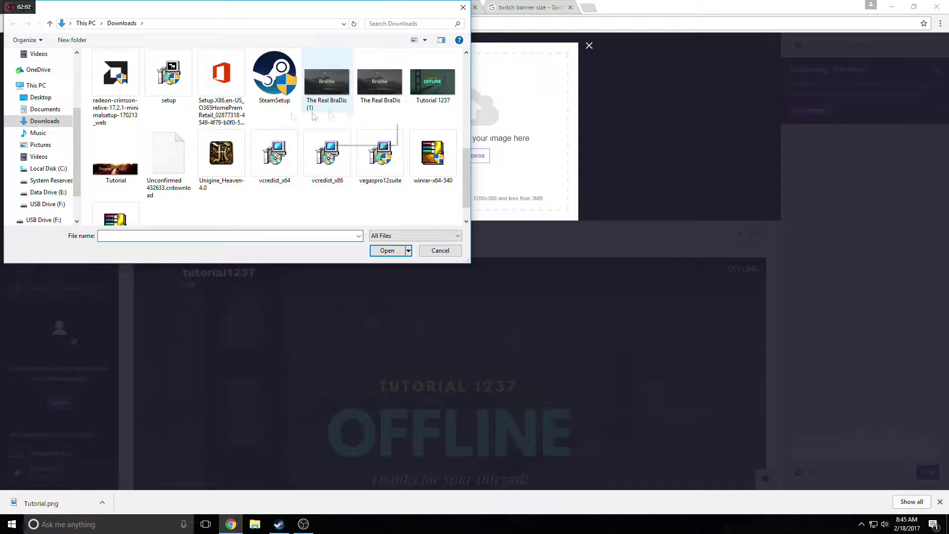
pyautogui.click(115, 158)
pyautogui.click(387, 250)
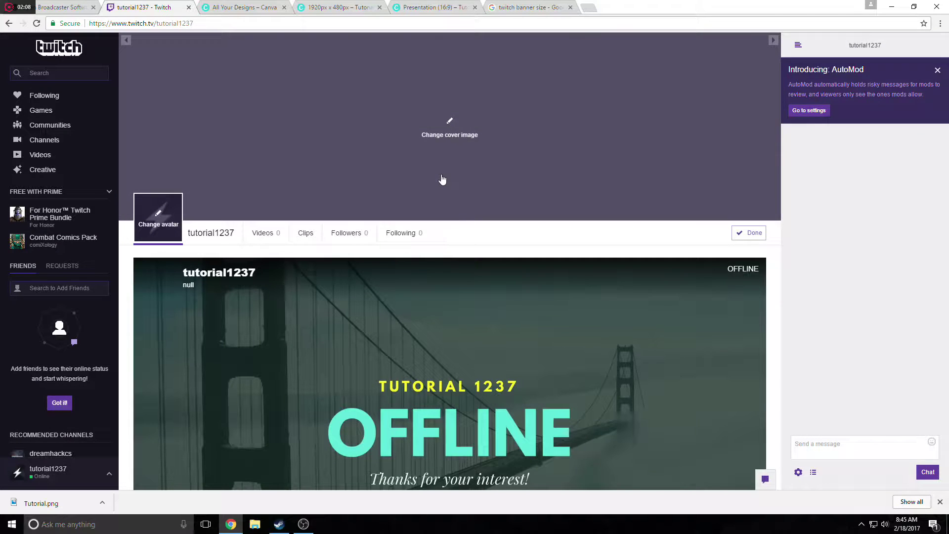
pyautogui.click(748, 233)
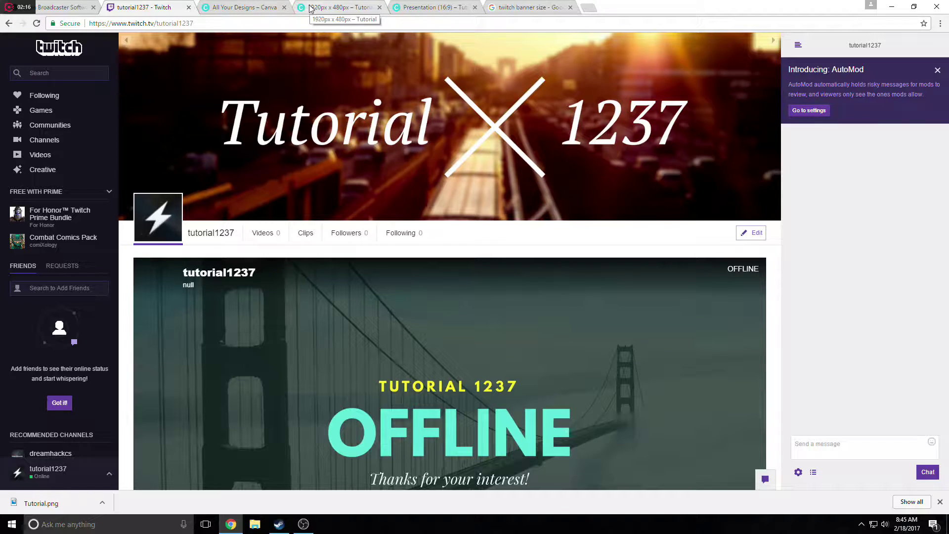
# Create a blank Canva design with custom dimensions of 600 × 600 px.
pyautogui.click(244, 7)
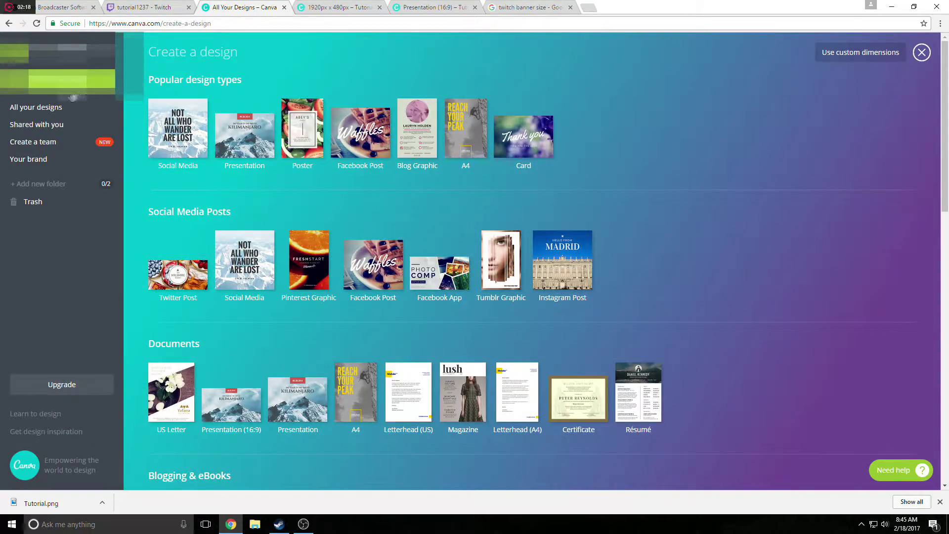
pyautogui.scroll(-5, 242, 249)
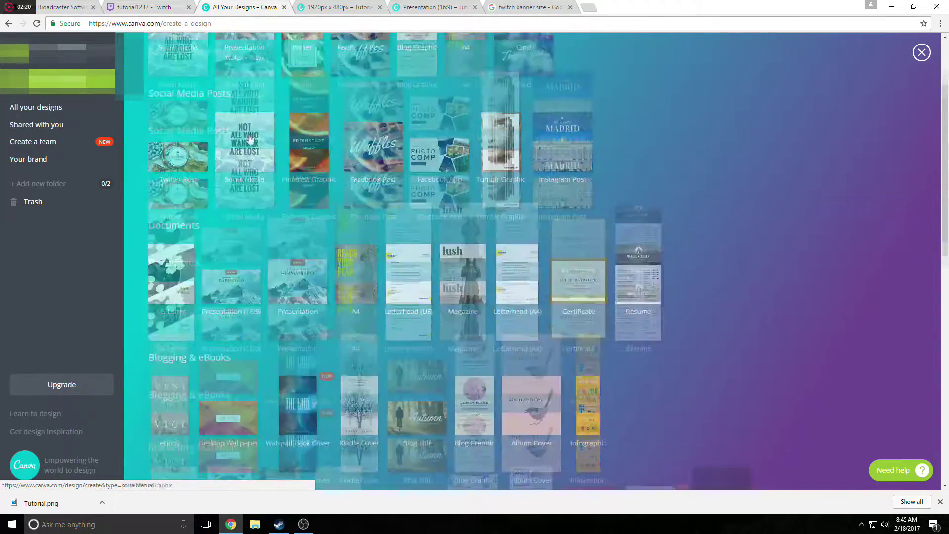
pyautogui.scroll(-5, 263, 251)
pyautogui.scroll(10, 850, 105)
pyautogui.click(851, 55)
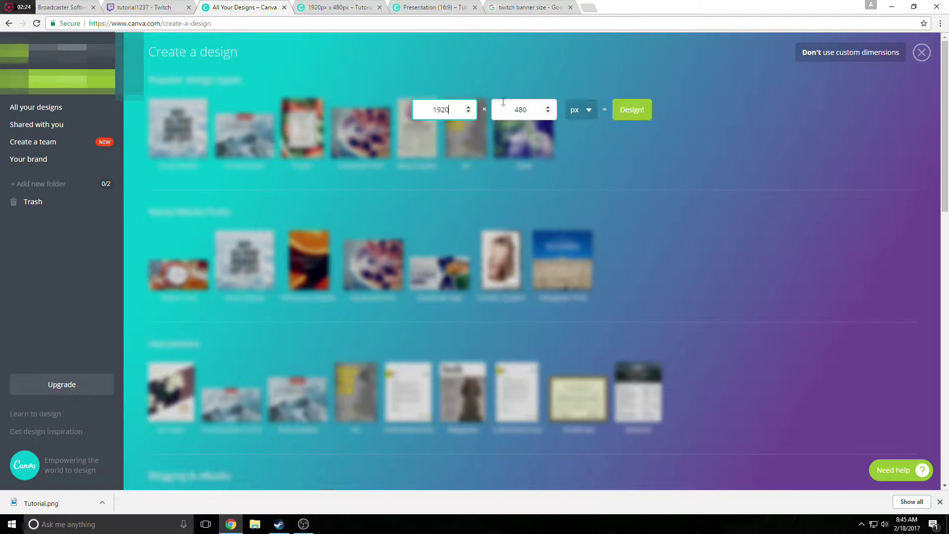
pyautogui.write('6000')
pyautogui.press('Tab')
pyautogui.write('600')
pyautogui.click(632, 110)
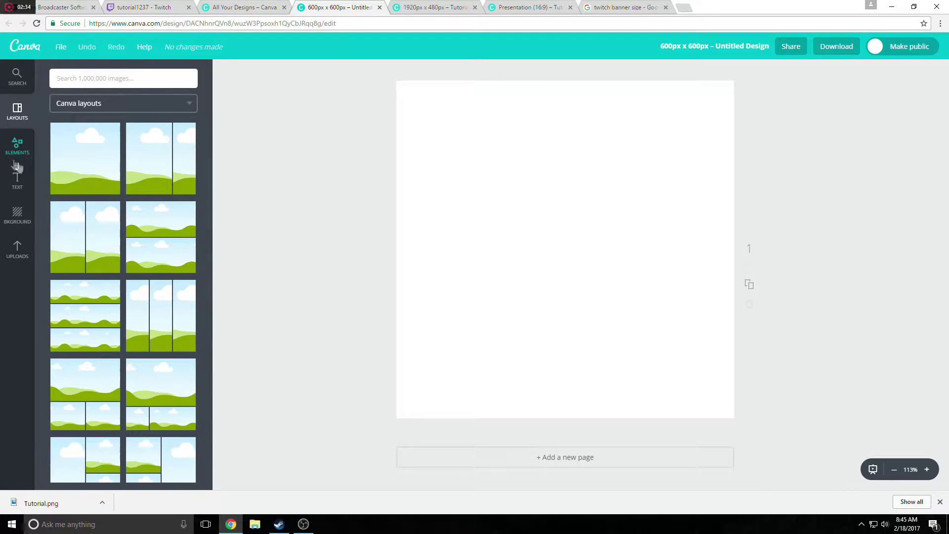
# Place a free balloon-landscape stock photo on the page and enlarge it to fill it.
pyautogui.click(21, 148)
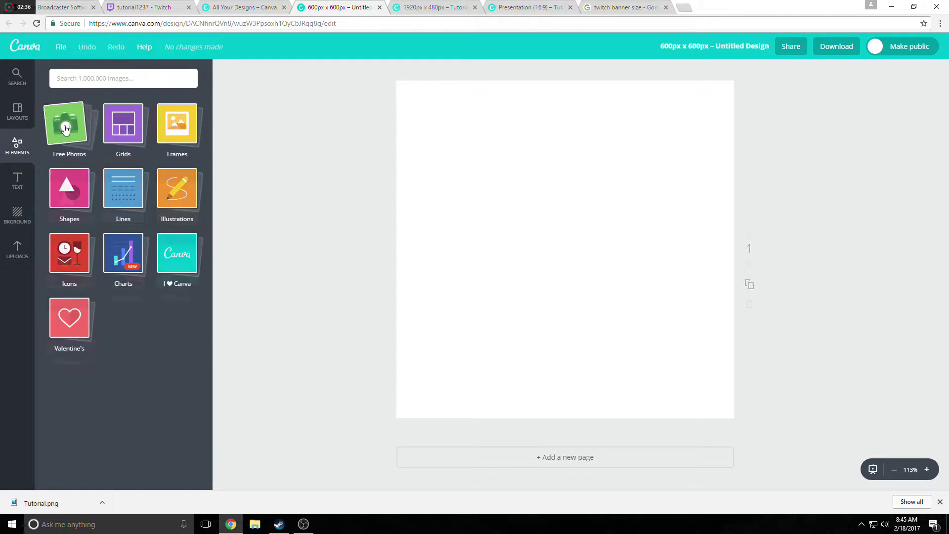
pyautogui.click(67, 128)
pyautogui.scroll(-3, 69, 168)
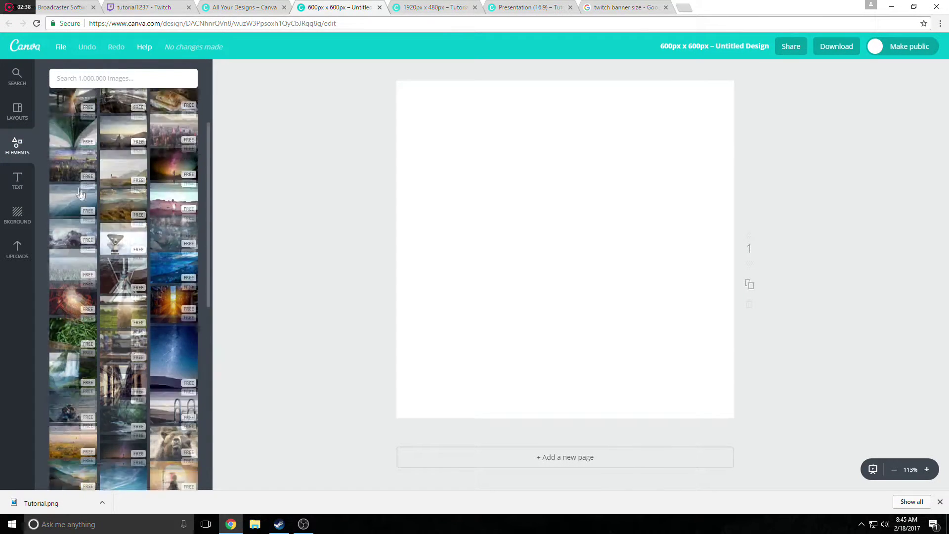
pyautogui.scroll(-2, 126, 262)
pyautogui.moveTo(85, 327); pyautogui.dragTo(542, 121)
pyautogui.moveTo(656, 240); pyautogui.dragTo(845, 396)
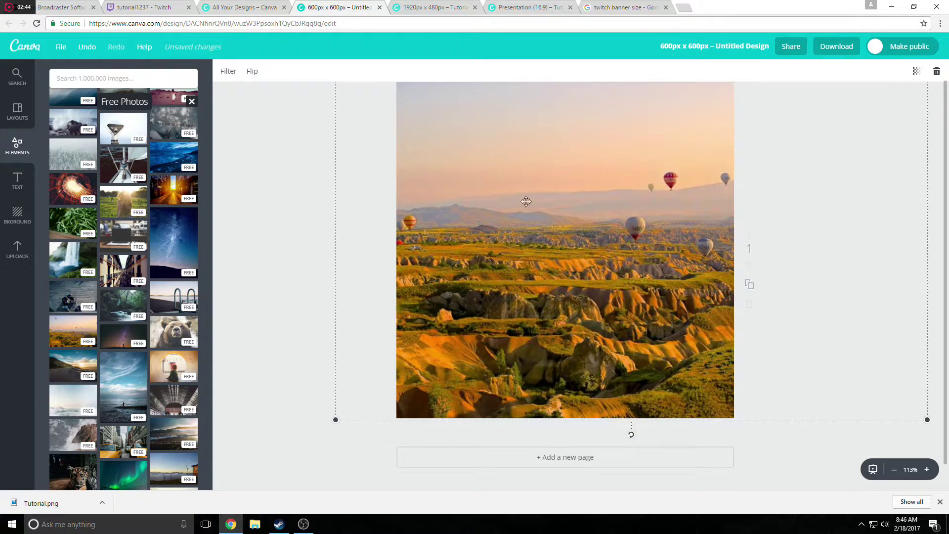
# Apply the Drama filter to the photo and blur it heavily.
pyautogui.click(228, 71)
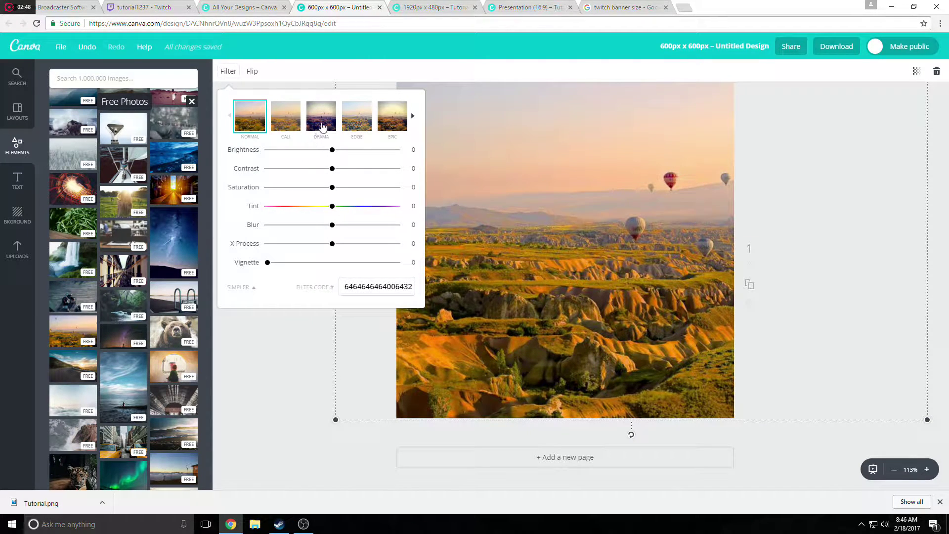
pyautogui.click(322, 127)
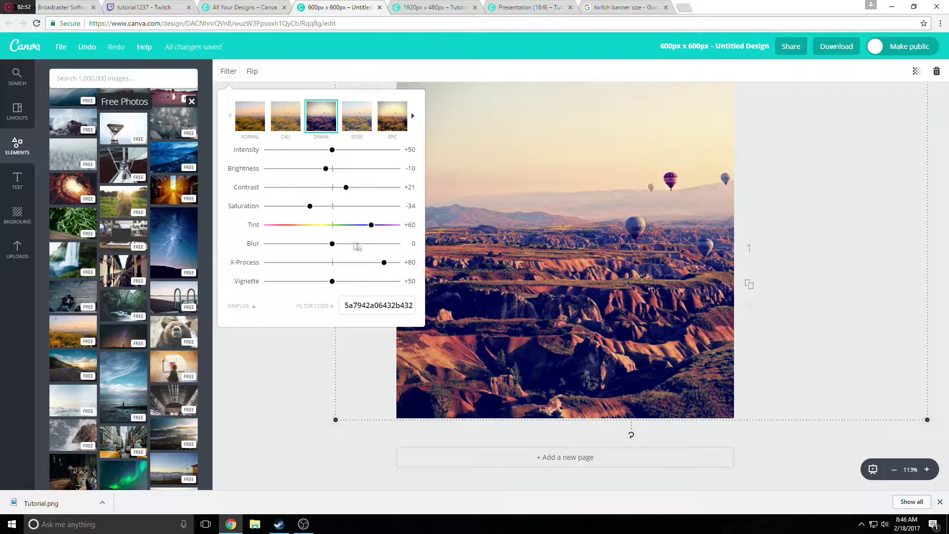
pyautogui.moveTo(334, 246); pyautogui.dragTo(377, 249)
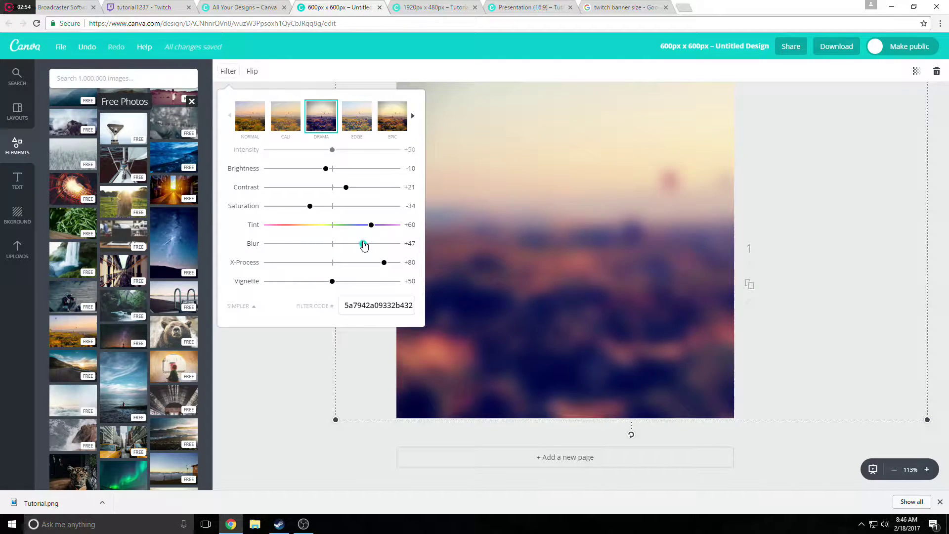
pyautogui.click(298, 341)
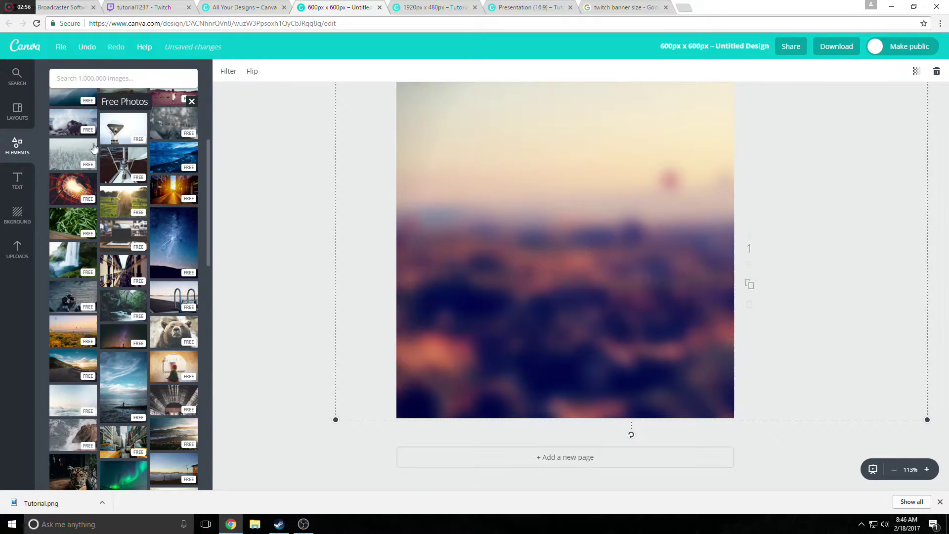
# Add the Kinetic text template and remove its 2009 and SINCE / WE HUSTLE parts.
pyautogui.click(17, 182)
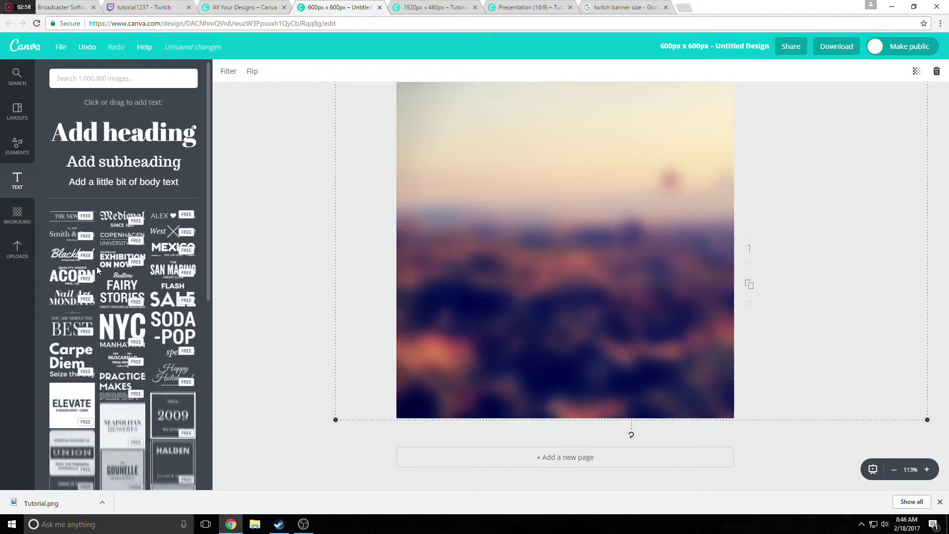
pyautogui.scroll(-2, 147, 292)
pyautogui.click(162, 228)
pyautogui.doubleClick(485, 256)
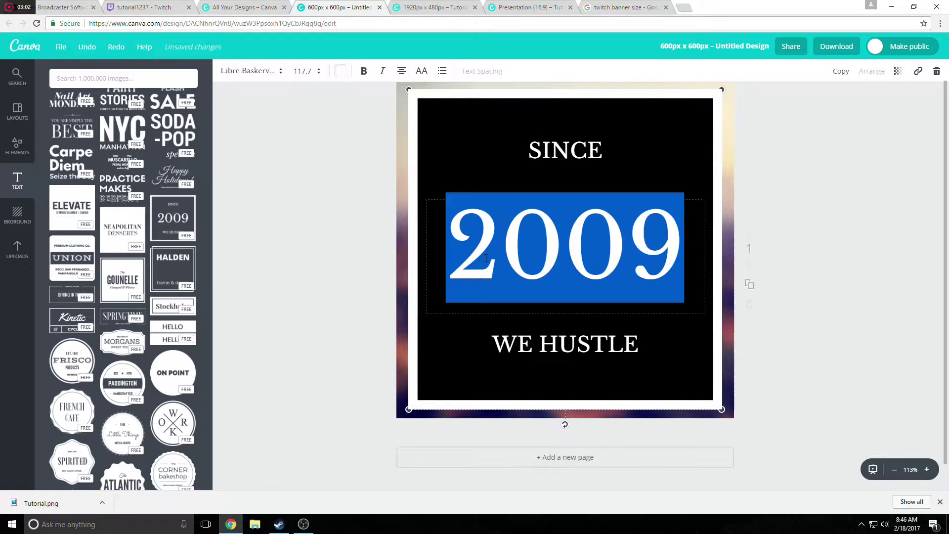
pyautogui.press('BackSpace')
pyautogui.moveTo(416, 360); pyautogui.dragTo(578, 199)
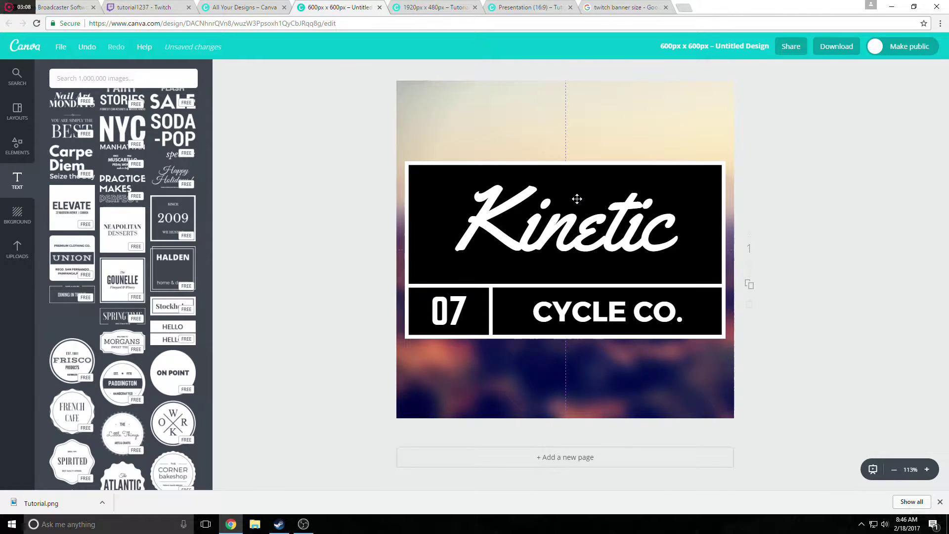
# Change the template text to 'Tester' and '1237', then bring up the download options.
pyautogui.doubleClick(654, 223)
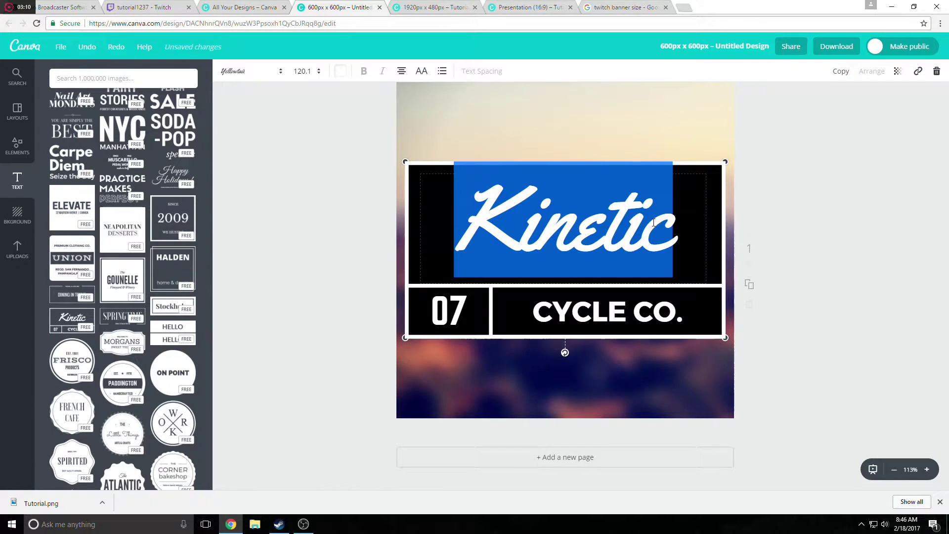
pyautogui.write('Tester')
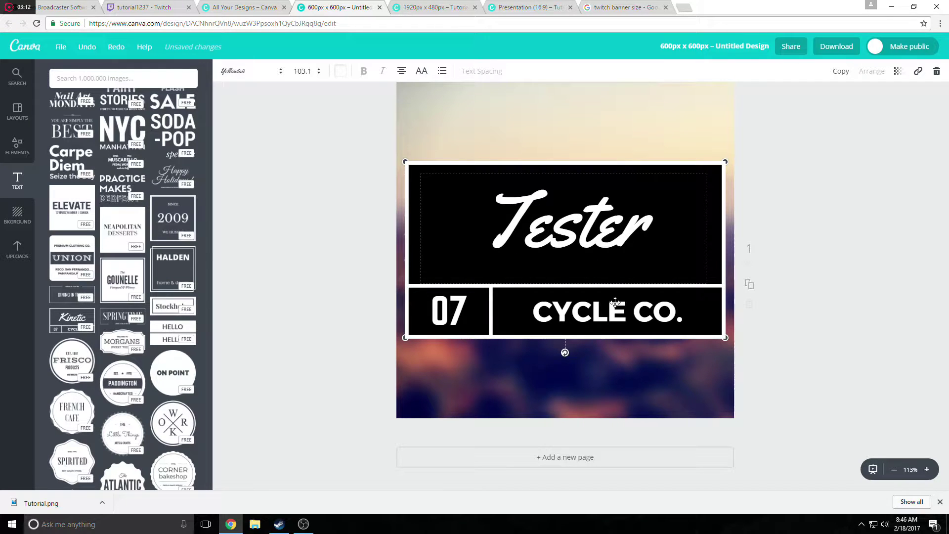
pyautogui.click(615, 303)
pyautogui.click(615, 303)
pyautogui.write('1237')
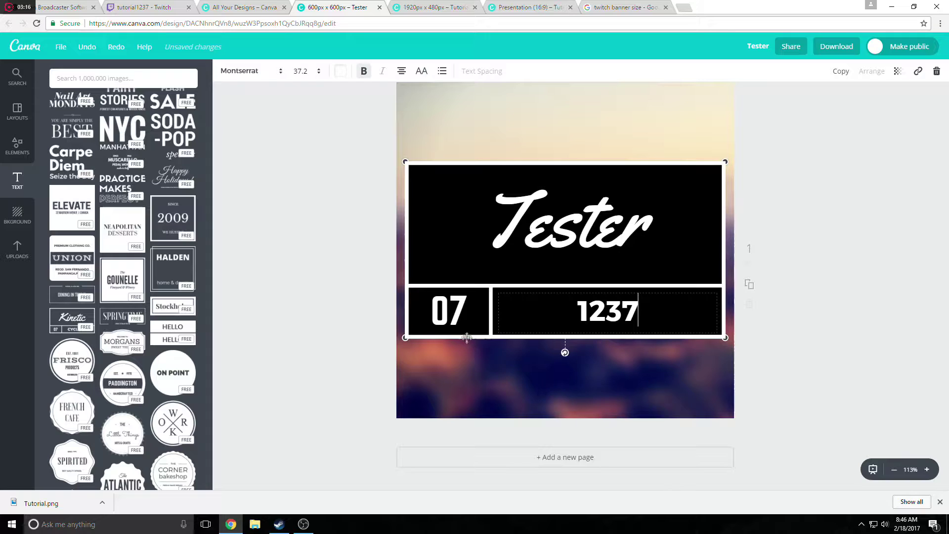
pyautogui.click(471, 370)
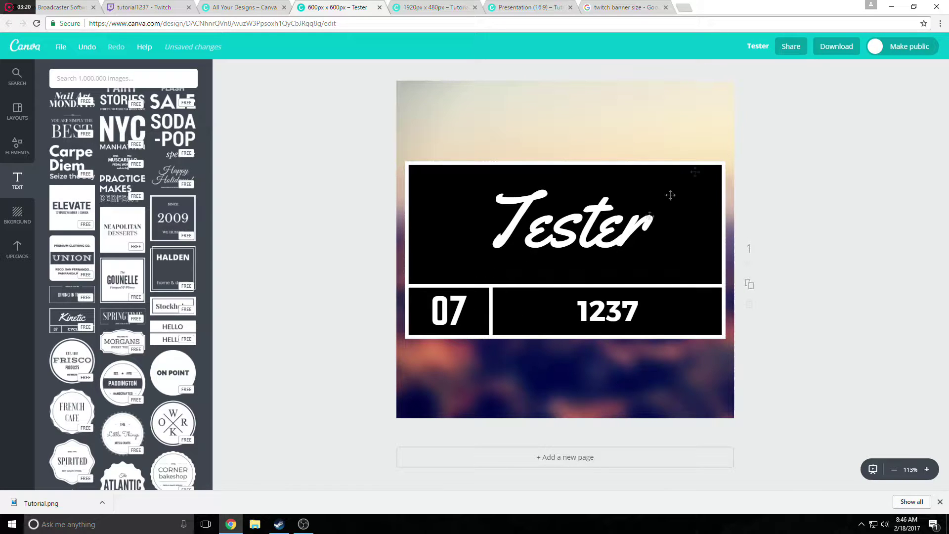
pyautogui.click(854, 45)
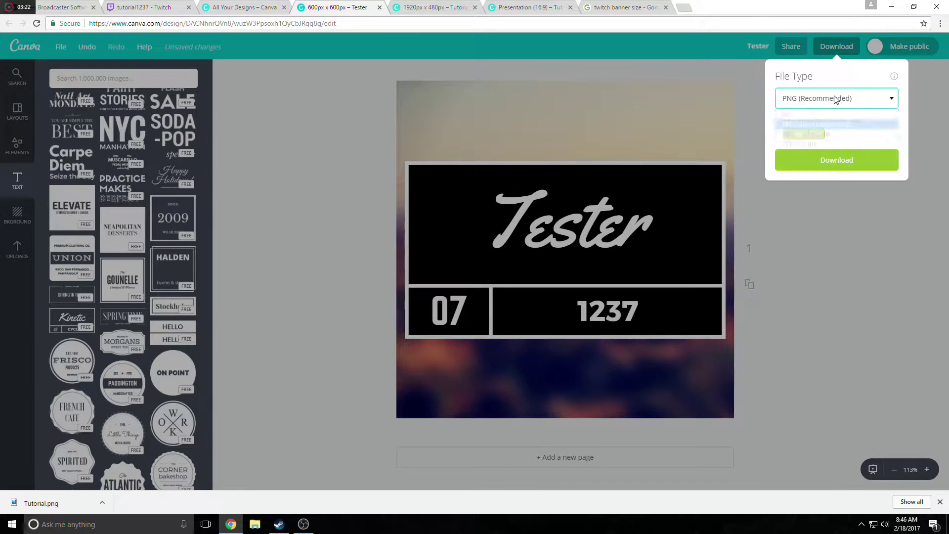
# Download the design as Tester.png, dismiss the confirmation, and return to the Twitch channel page.
pyautogui.click(816, 160)
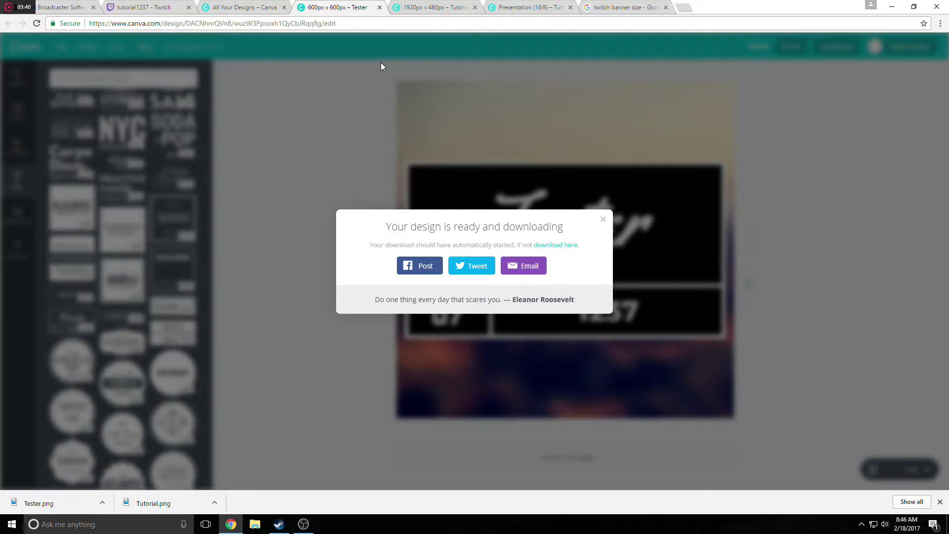
pyautogui.click(603, 220)
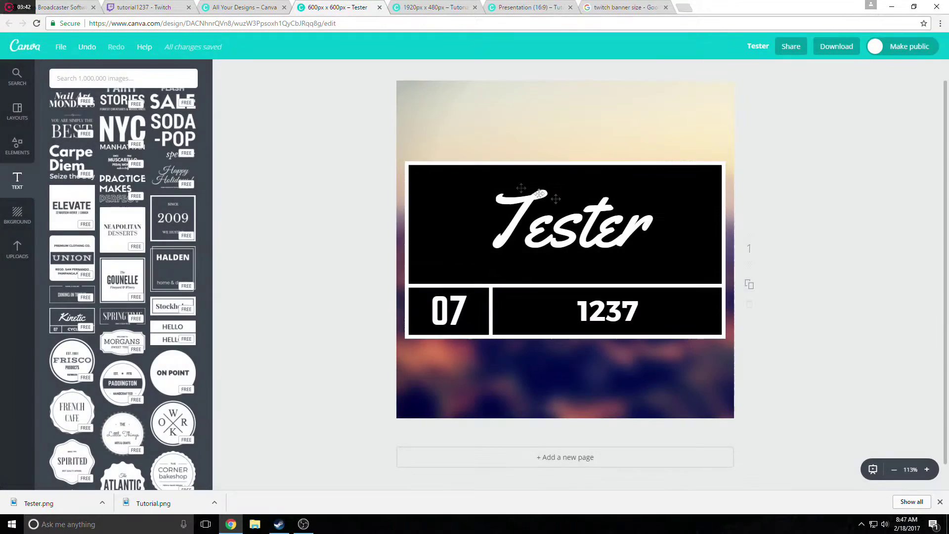
pyautogui.click(140, 12)
# Upload the Tester image from Downloads as the Twitch channel's avatar.
pyautogui.scroll(-5, 307, 166)
pyautogui.scroll(5, 307, 166)
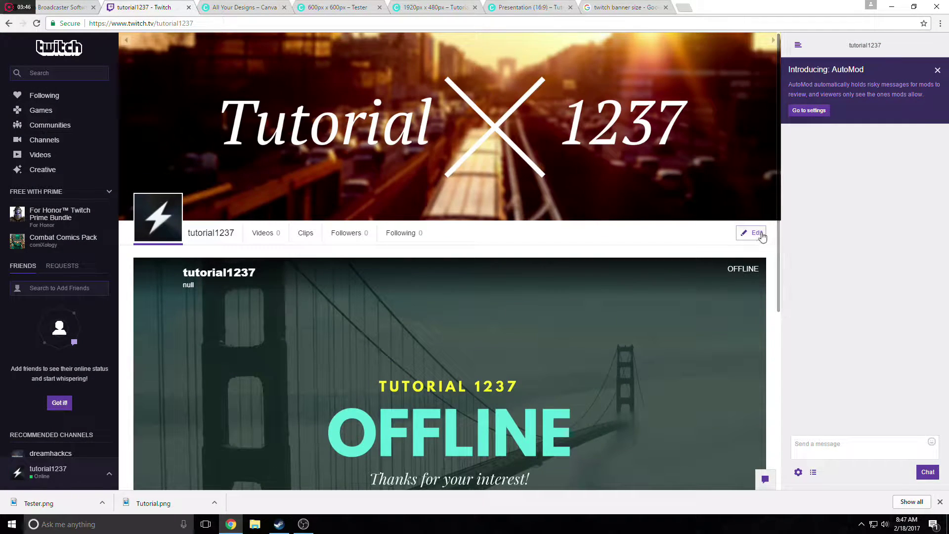
pyautogui.click(752, 233)
pyautogui.click(164, 215)
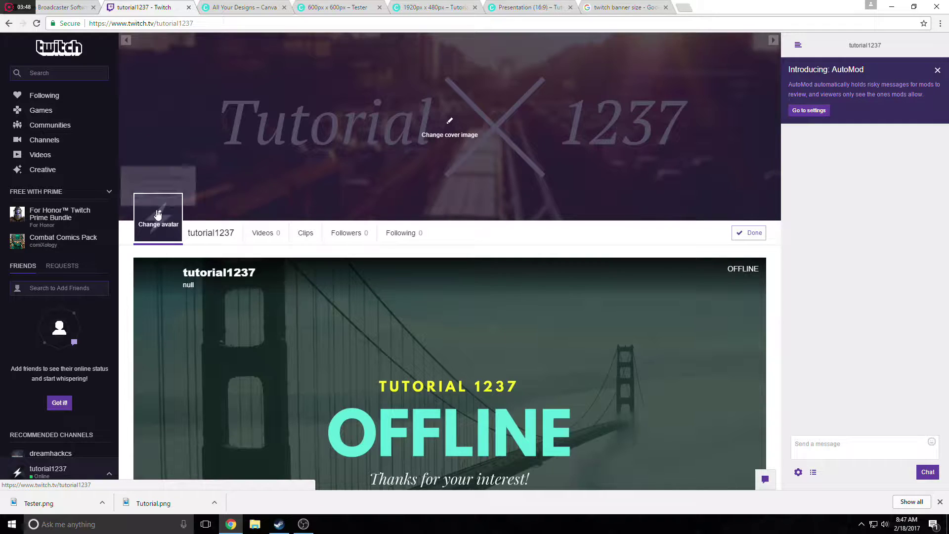
pyautogui.click(169, 177)
pyautogui.click(474, 155)
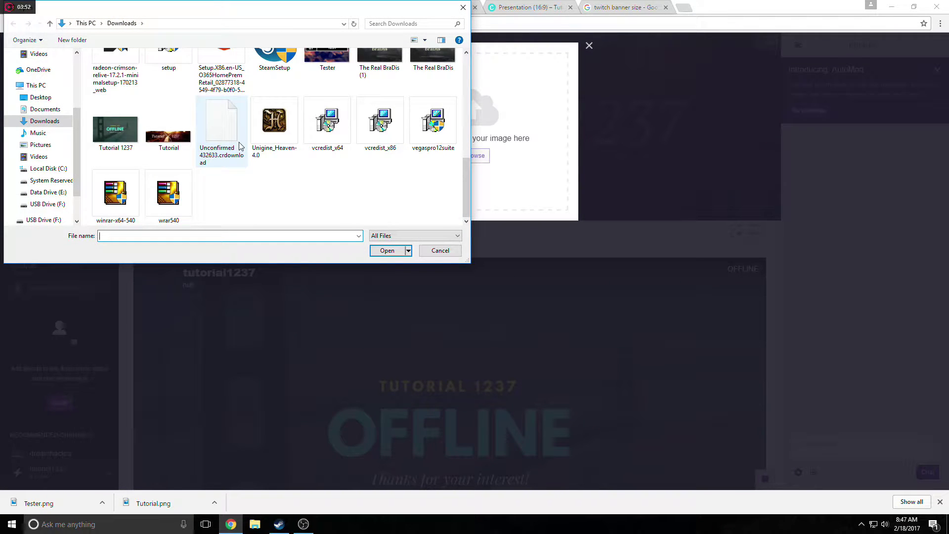
pyautogui.scroll(2, 257, 148)
pyautogui.click(330, 152)
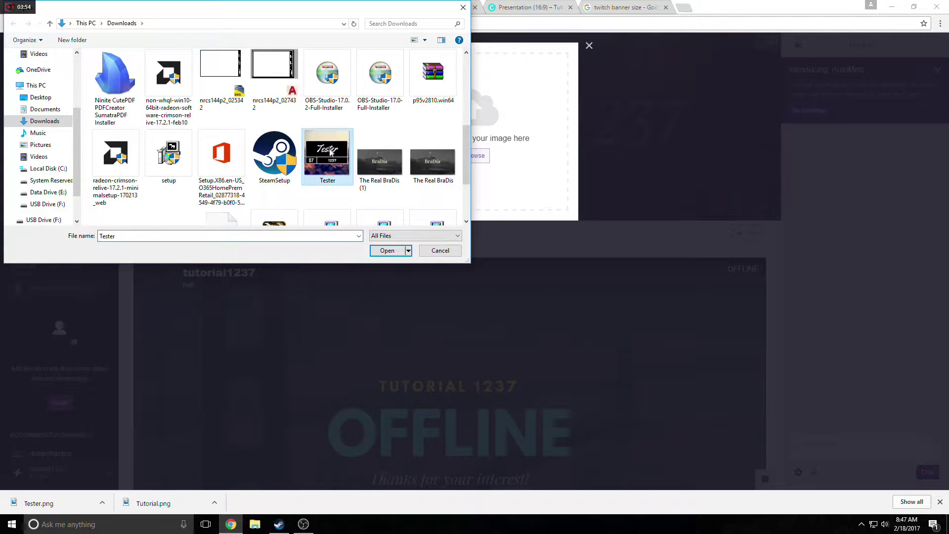
pyautogui.click(386, 251)
pyautogui.click(386, 252)
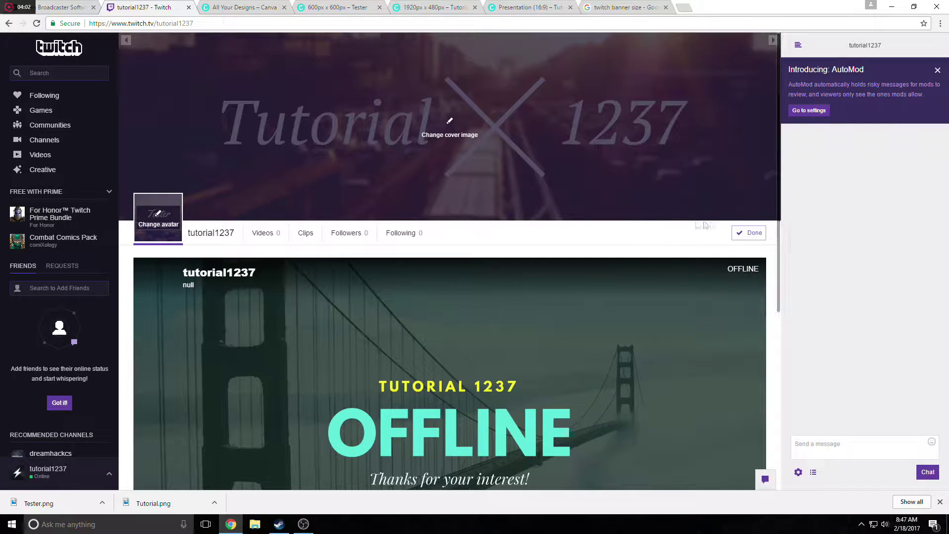
pyautogui.click(742, 241)
pyautogui.scroll(-6, 479, 160)
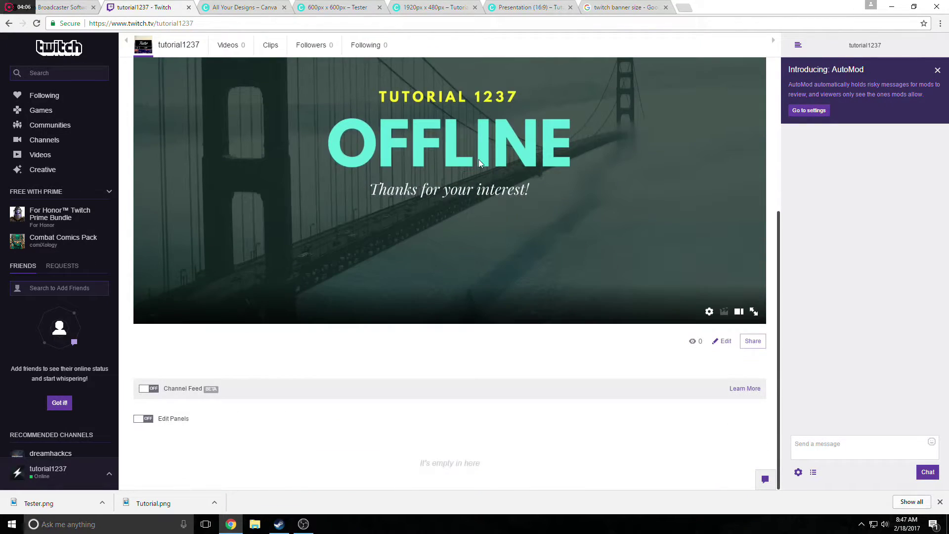
pyautogui.scroll(6, 479, 159)
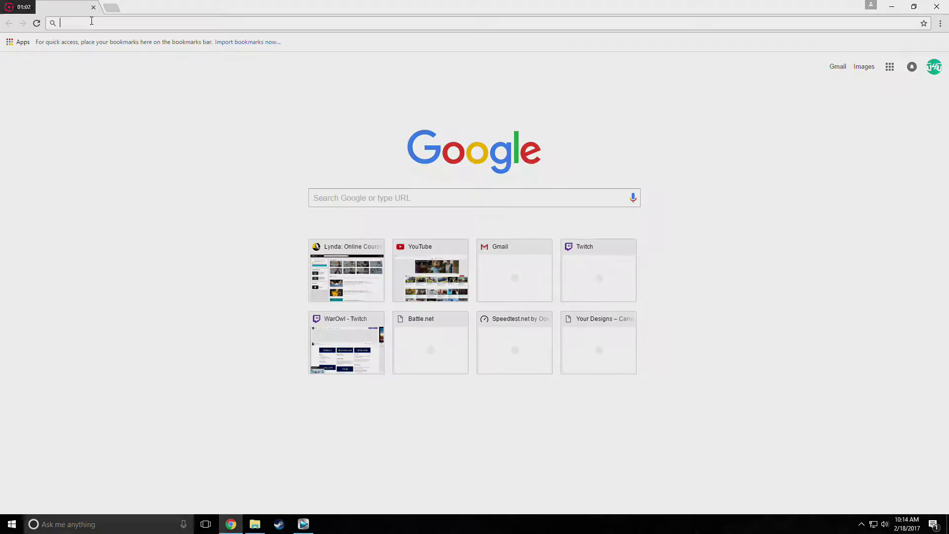
# Search Google for 'twithc stream key' and reach the Twitch dashboard's stream key page.
pyautogui.write('twithc s')
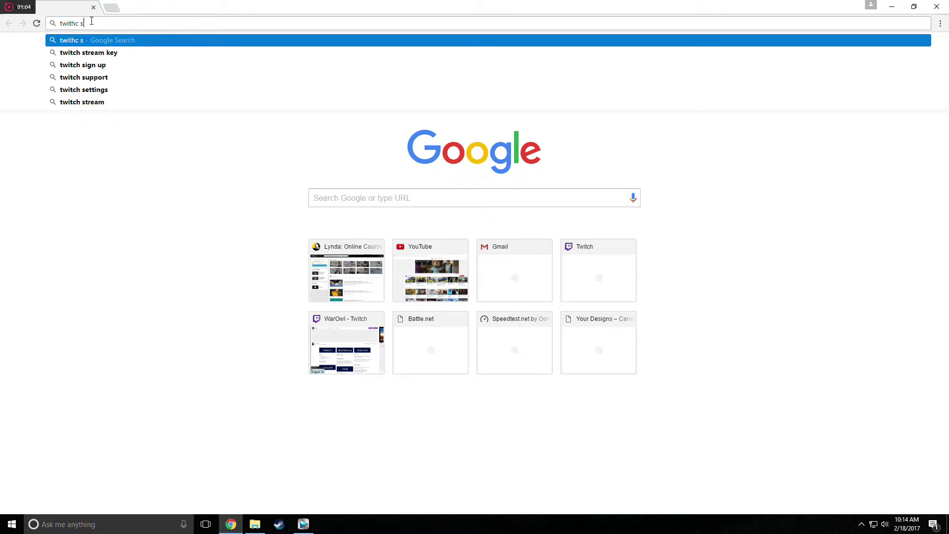
pyautogui.write('tream key')
pyautogui.press('Return')
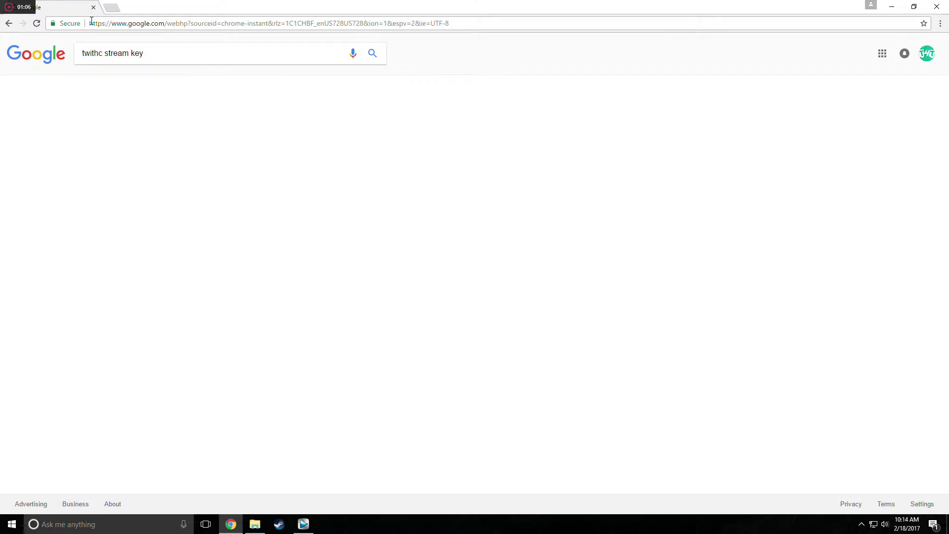
pyautogui.click(117, 162)
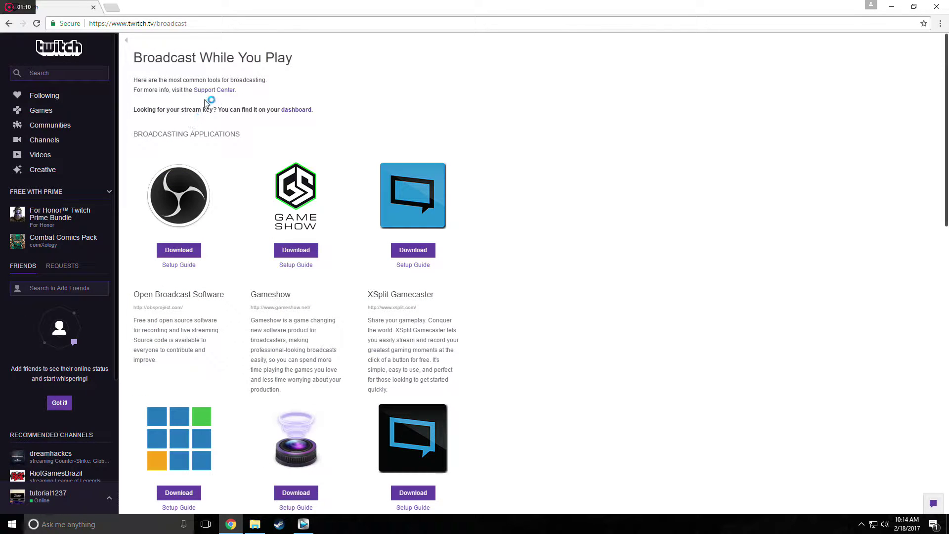
pyautogui.click(299, 111)
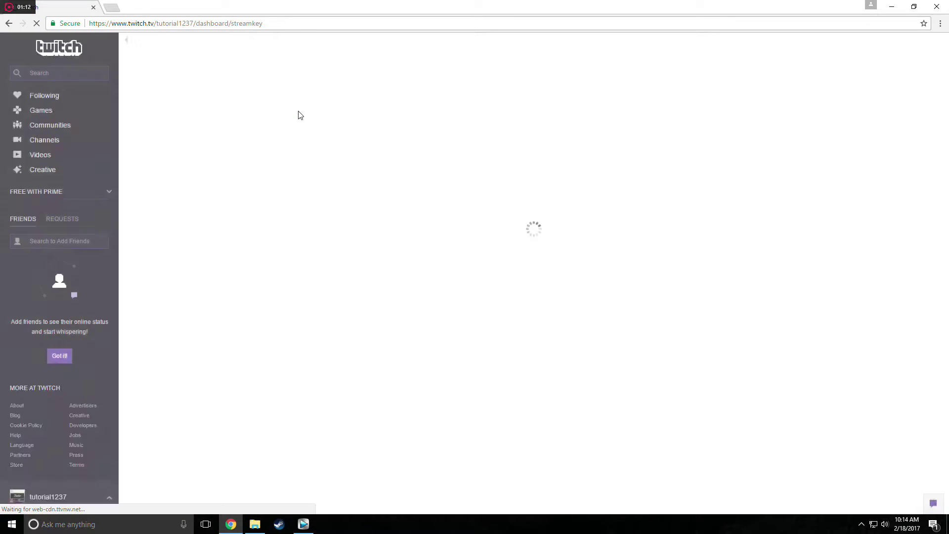
# Reveal the stream key, select it for copying, and close the key window.
pyautogui.click(164, 160)
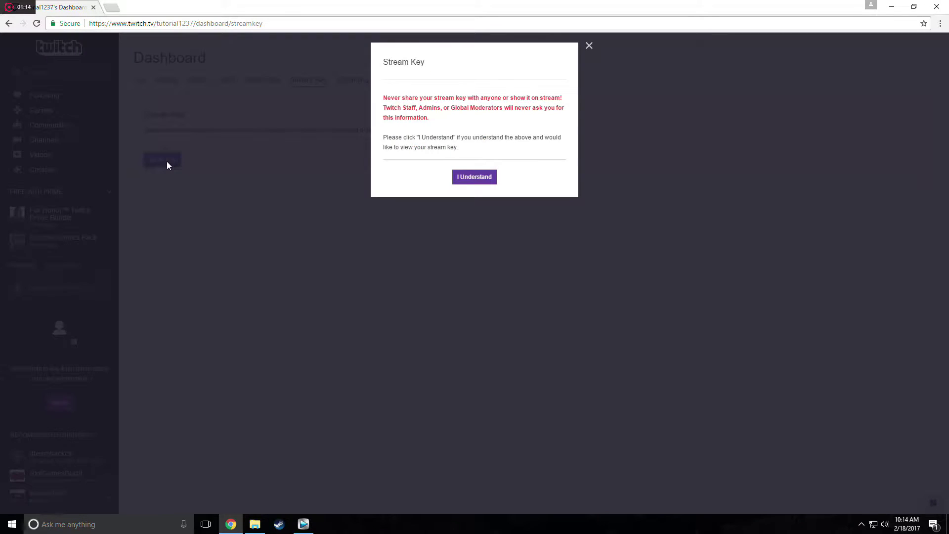
pyautogui.click(474, 177)
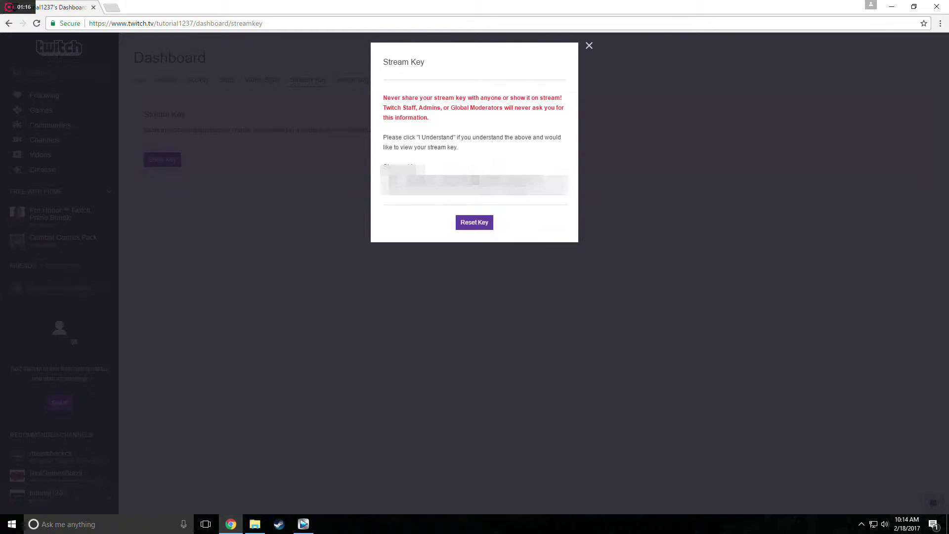
pyautogui.moveTo(547, 186); pyautogui.dragTo(391, 186)
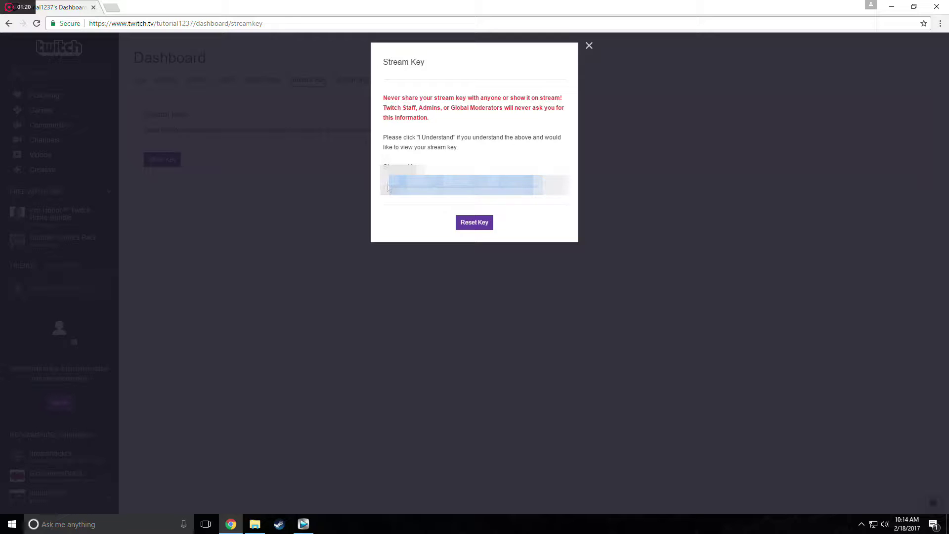
pyautogui.click(589, 46)
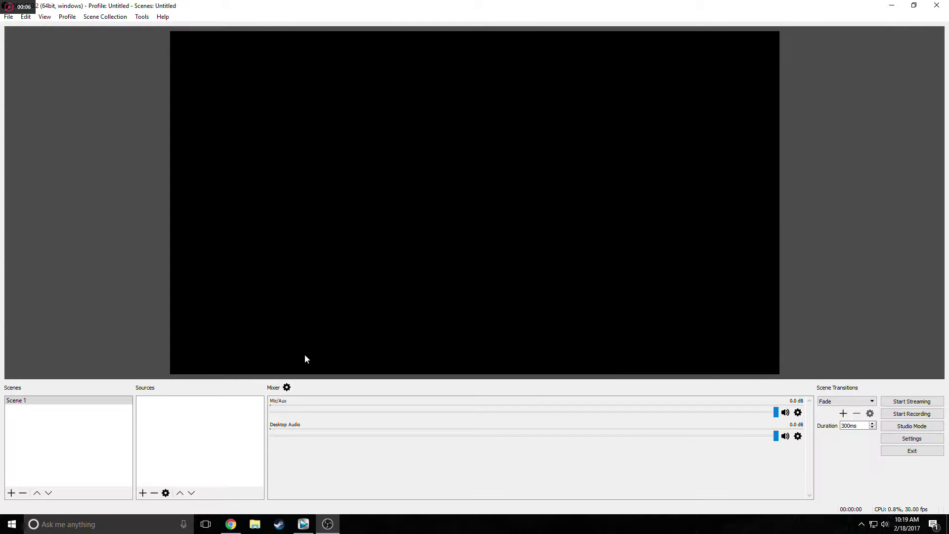
# Paste the copied Twitch key into the Stream key field of OBS Stream settings and save.
pyautogui.click(888, 439)
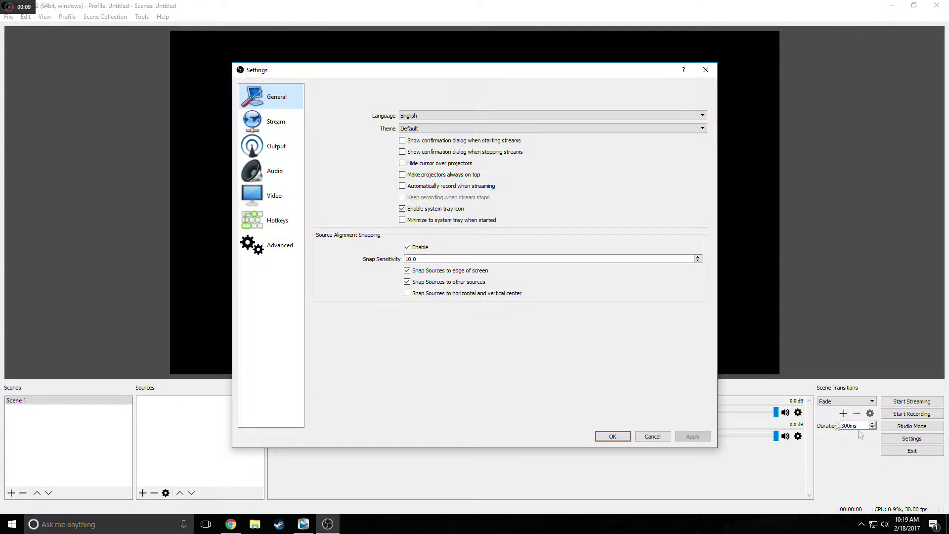
pyautogui.click(275, 129)
pyautogui.click(439, 158)
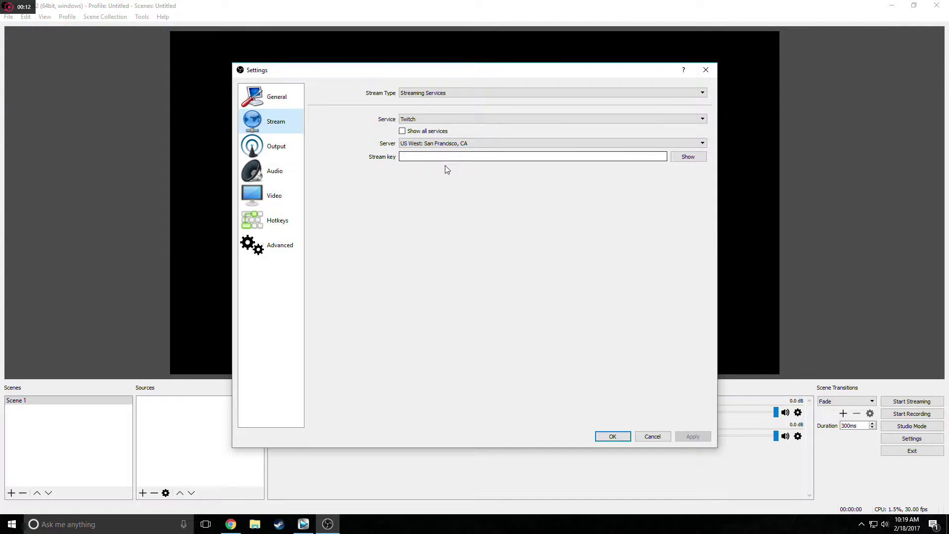
pyautogui.click(444, 158)
pyautogui.hotkey('ctrl', 'v')
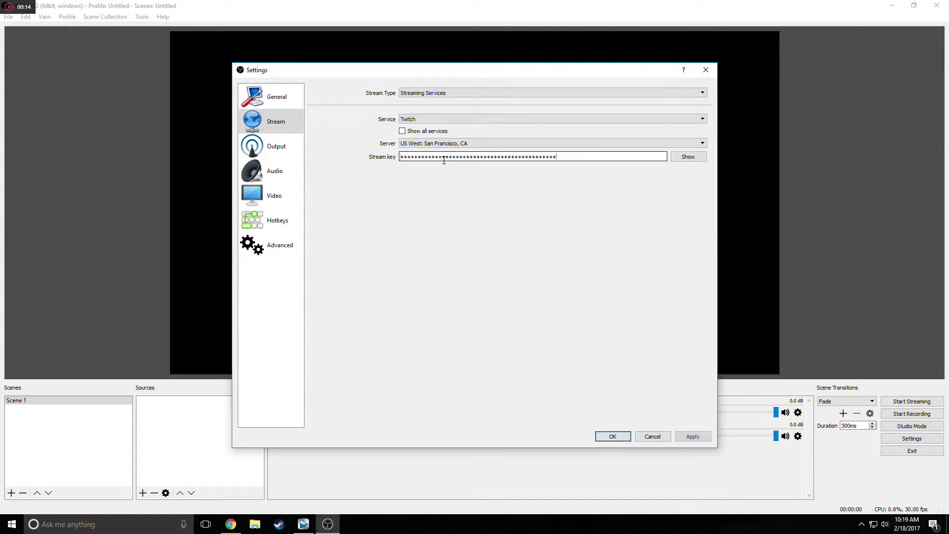
pyautogui.click(689, 435)
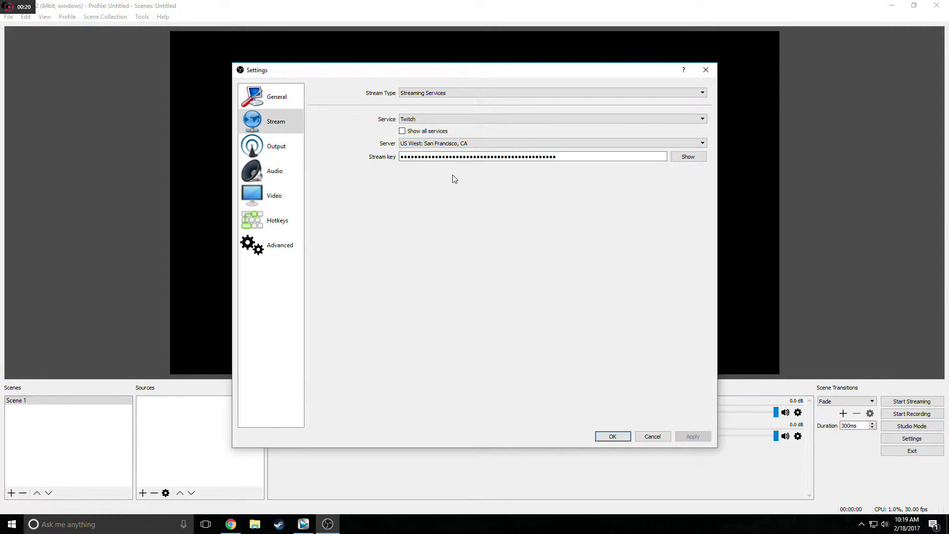
pyautogui.click(623, 441)
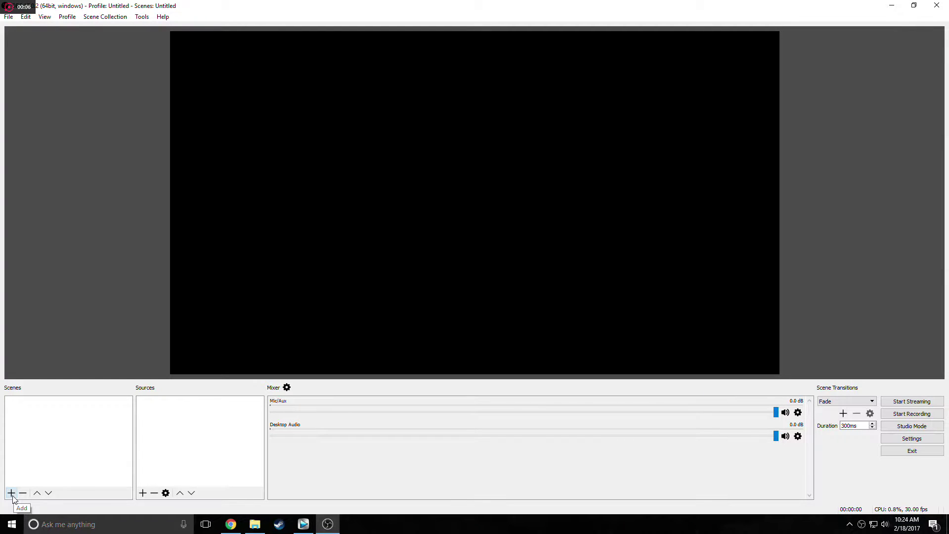
# Create a new OBS scene named '2 Screens'.
pyautogui.click(11, 493)
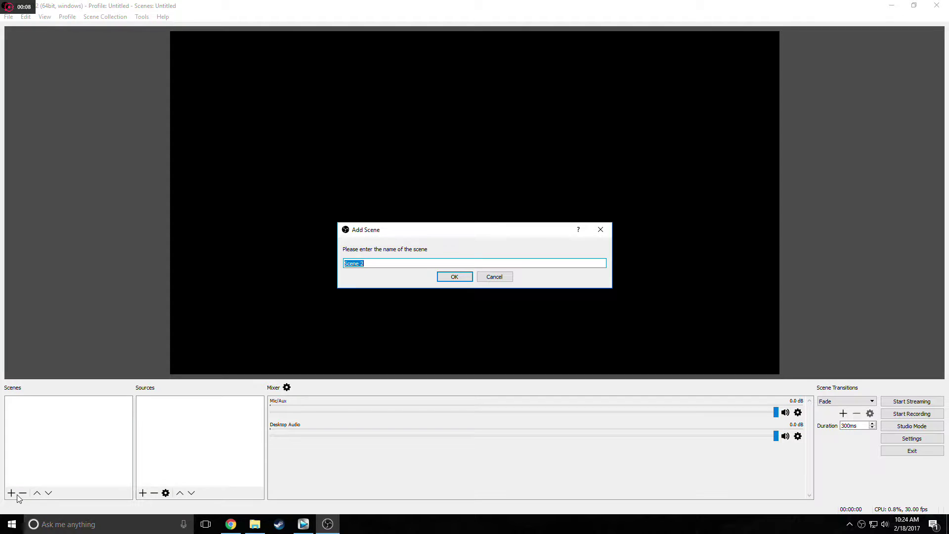
pyautogui.write('2 Screens')
pyautogui.click(454, 276)
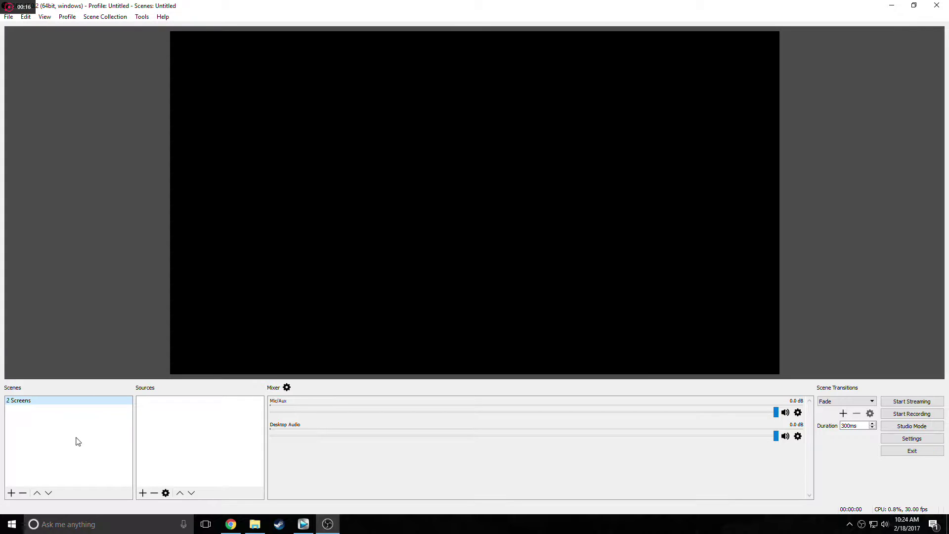
# Add a Display Capture source named Display1 and resize it smaller in the preview.
pyautogui.click(143, 493)
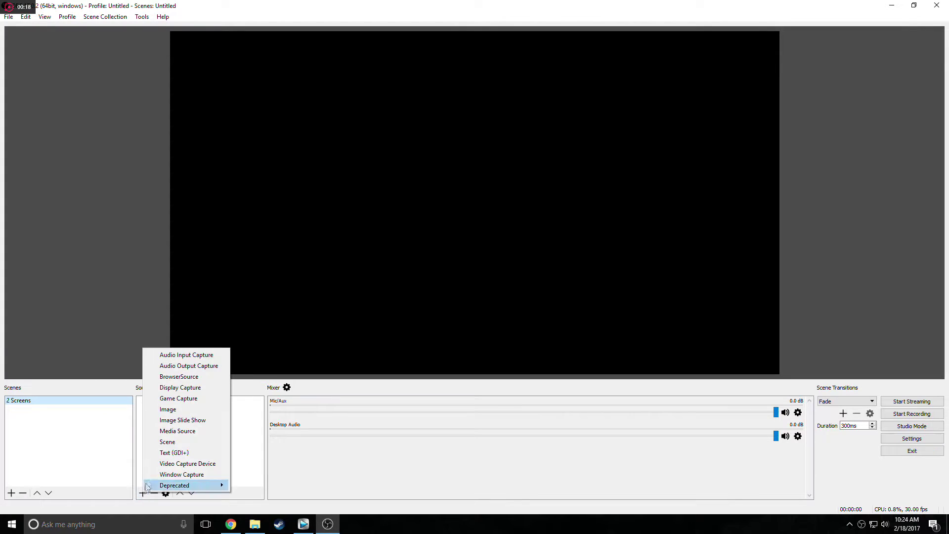
pyautogui.click(182, 389)
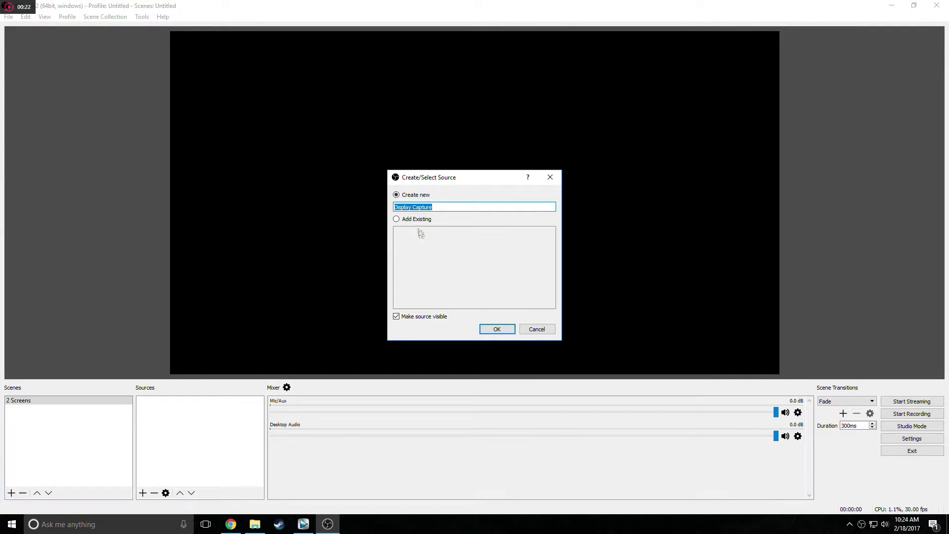
pyautogui.write('Display1')
pyautogui.click(497, 330)
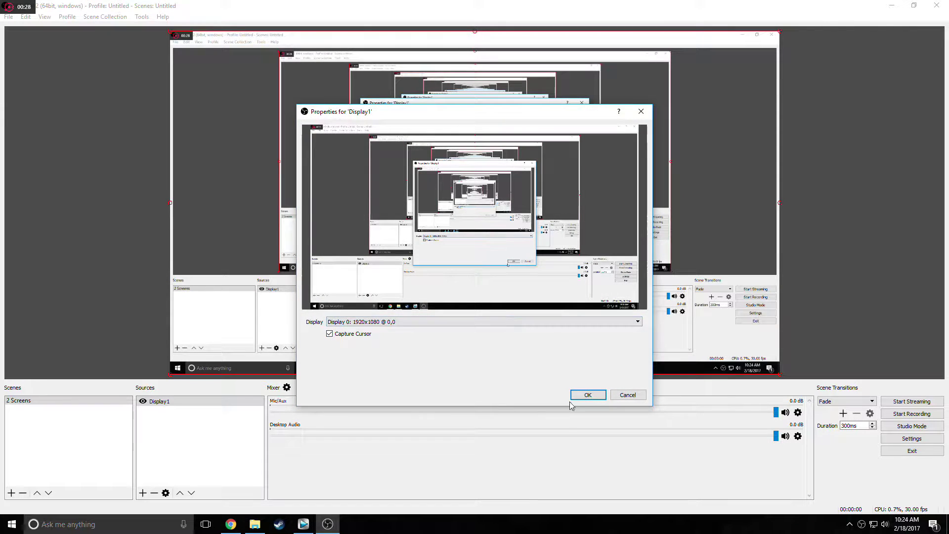
pyautogui.click(587, 395)
pyautogui.moveTo(171, 376); pyautogui.dragTo(464, 195)
pyautogui.moveTo(595, 146); pyautogui.dragTo(303, 212)
pyautogui.click(142, 491)
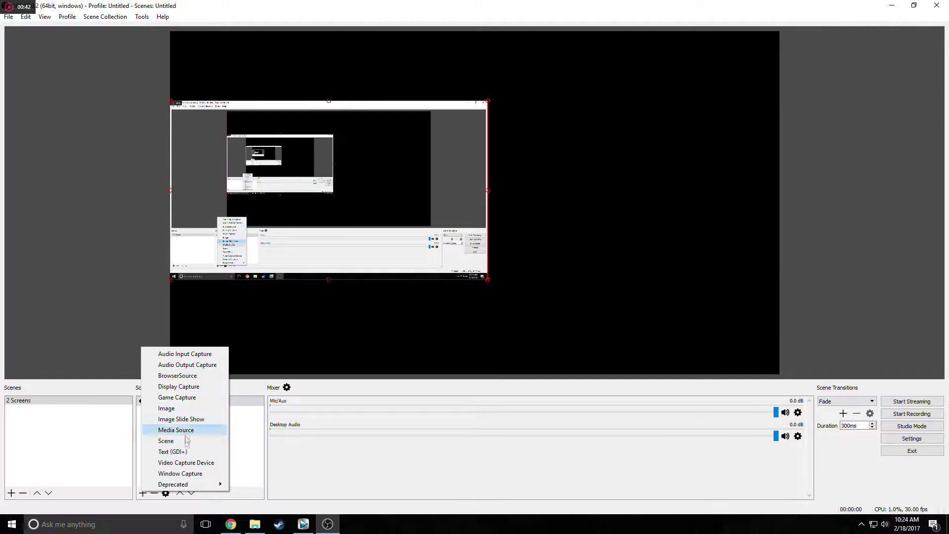
# Add an Elgato video capture source using Elgato Game Capture HD, placed right of Display1.
pyautogui.click(186, 462)
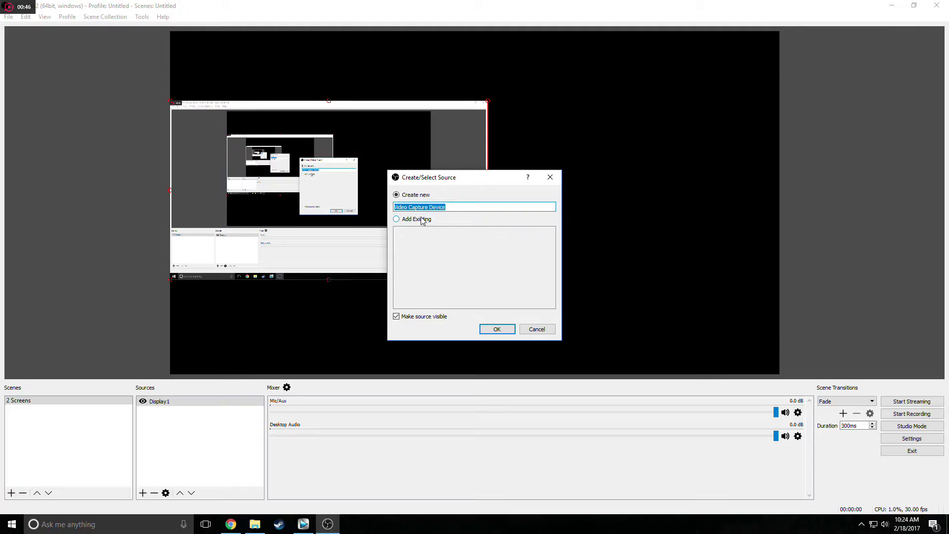
pyautogui.write('Elgato')
pyautogui.click(482, 330)
pyautogui.click(416, 243)
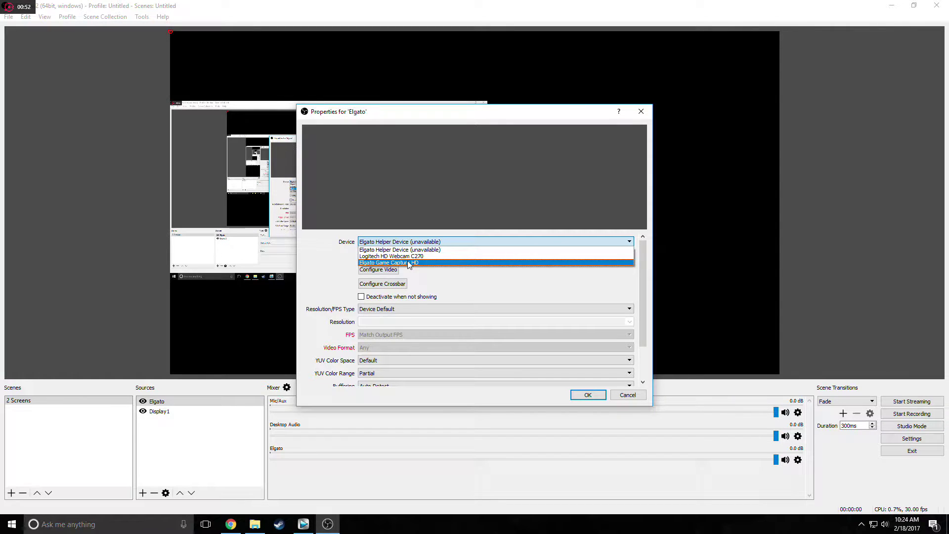
pyautogui.click(409, 262)
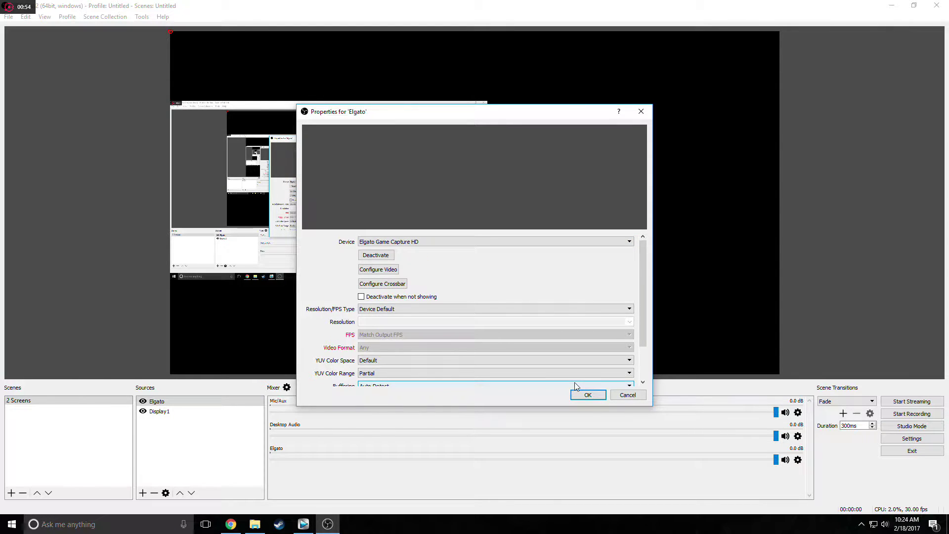
pyautogui.click(588, 396)
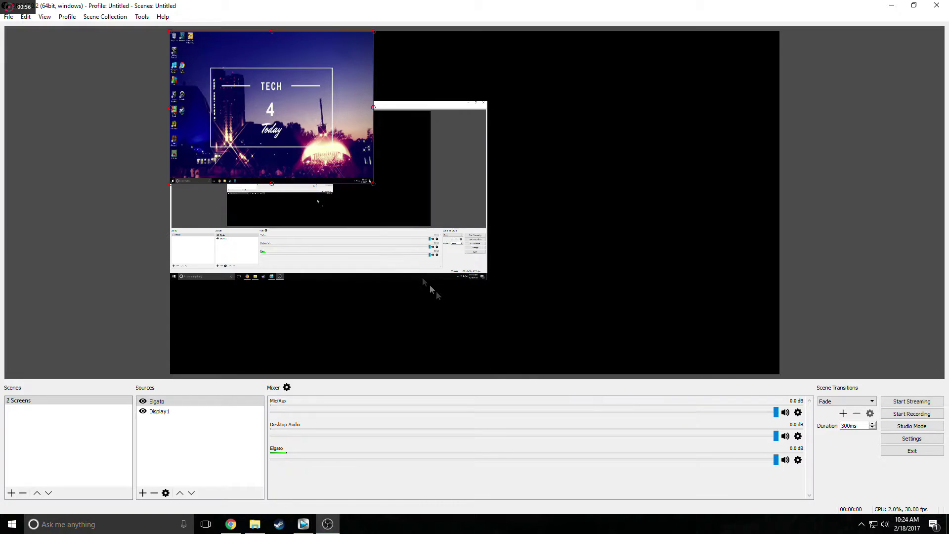
pyautogui.moveTo(308, 138); pyautogui.dragTo(645, 227)
# Set the Elgato source's Resolution/FPS Type to Custom with resolution 1920x1080.
pyautogui.rightClick(160, 405)
pyautogui.click(180, 394)
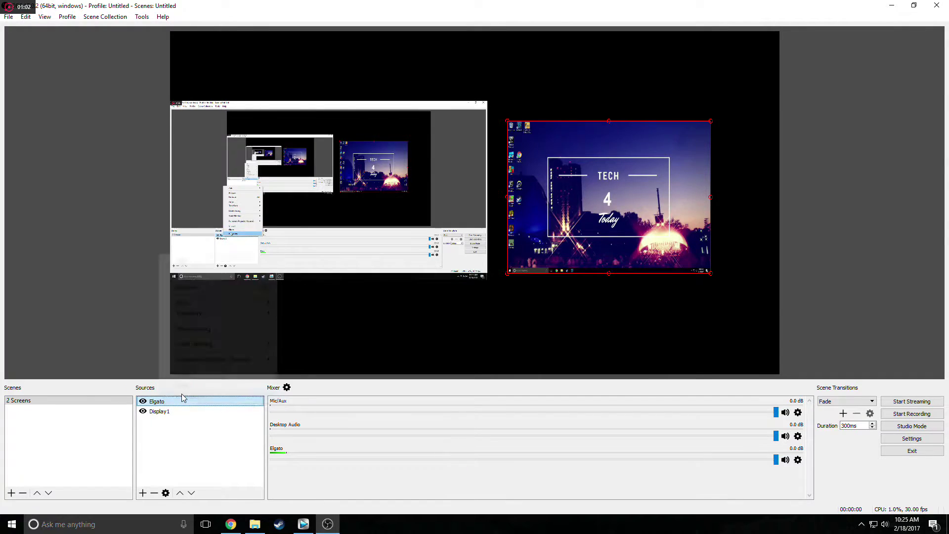
pyautogui.scroll(-3, 475, 341)
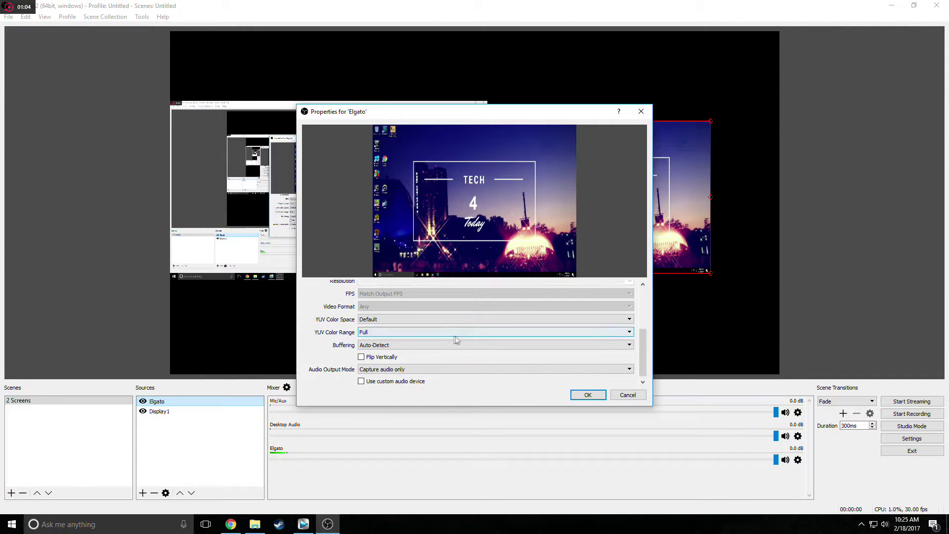
pyautogui.scroll(1, 396, 332)
pyautogui.scroll(1, 389, 328)
pyautogui.click(387, 327)
pyautogui.click(387, 342)
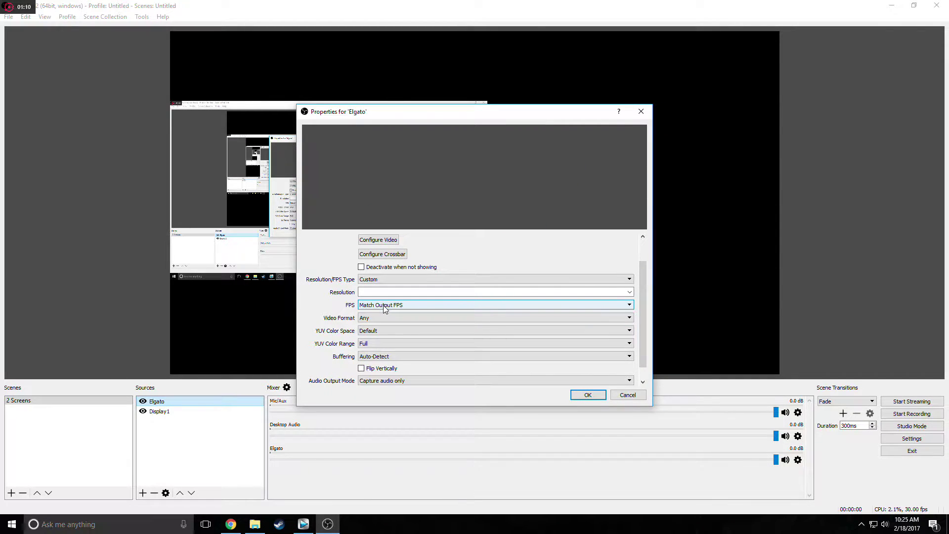
pyautogui.write('1920x10809')
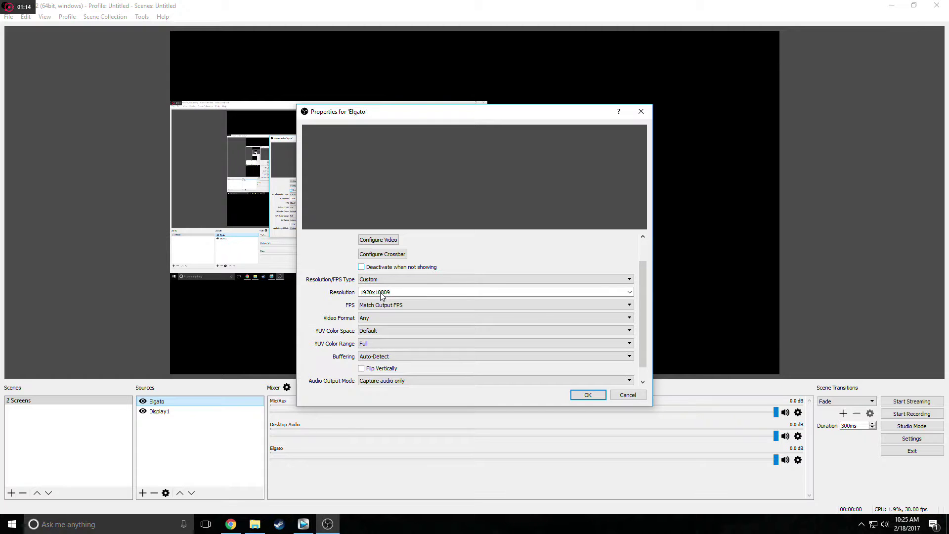
pyautogui.click(587, 396)
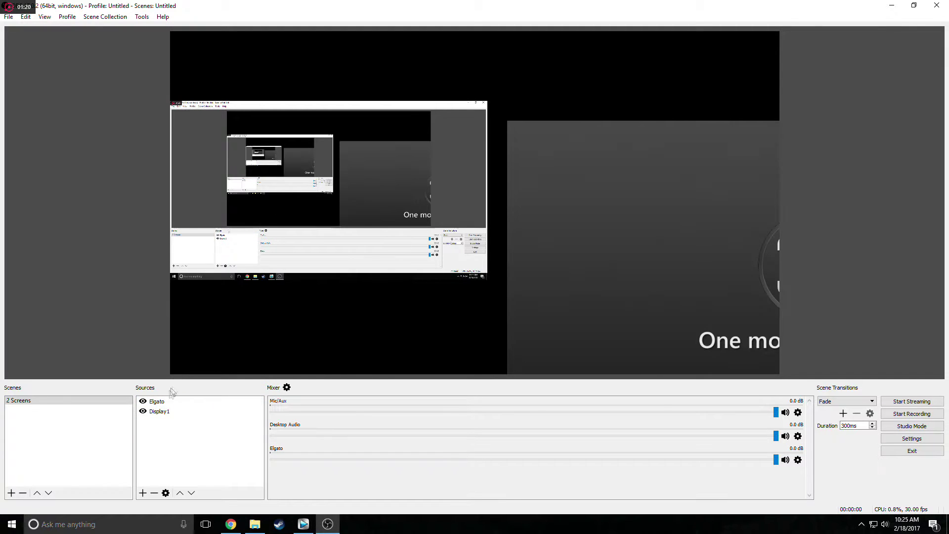
pyautogui.click(163, 404)
# Resize and reposition the Elgato and Display1 captures so they sit edge to edge.
pyautogui.moveTo(562, 313); pyautogui.dragTo(314, 229)
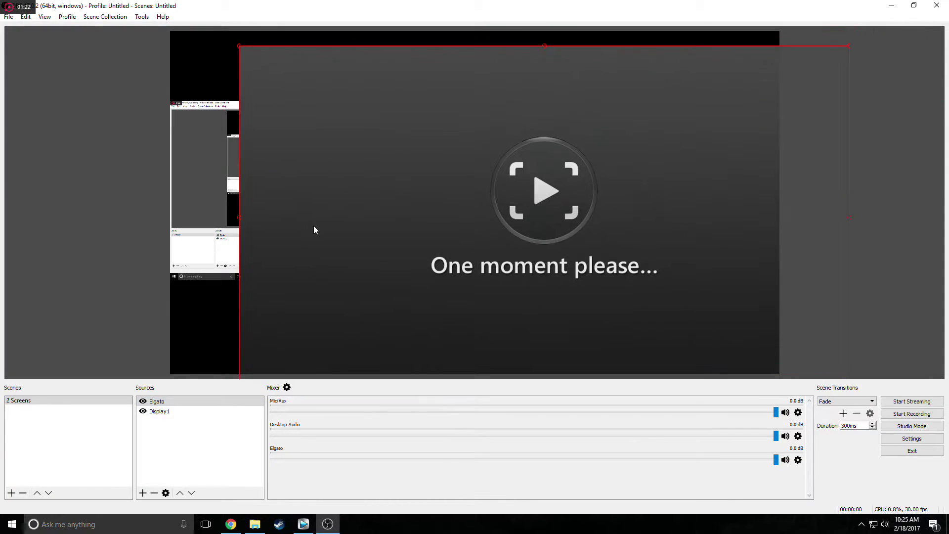
pyautogui.moveTo(238, 47); pyautogui.dragTo(509, 198)
pyautogui.moveTo(653, 295); pyautogui.dragTo(587, 186)
pyautogui.moveTo(440, 88); pyautogui.dragTo(480, 110)
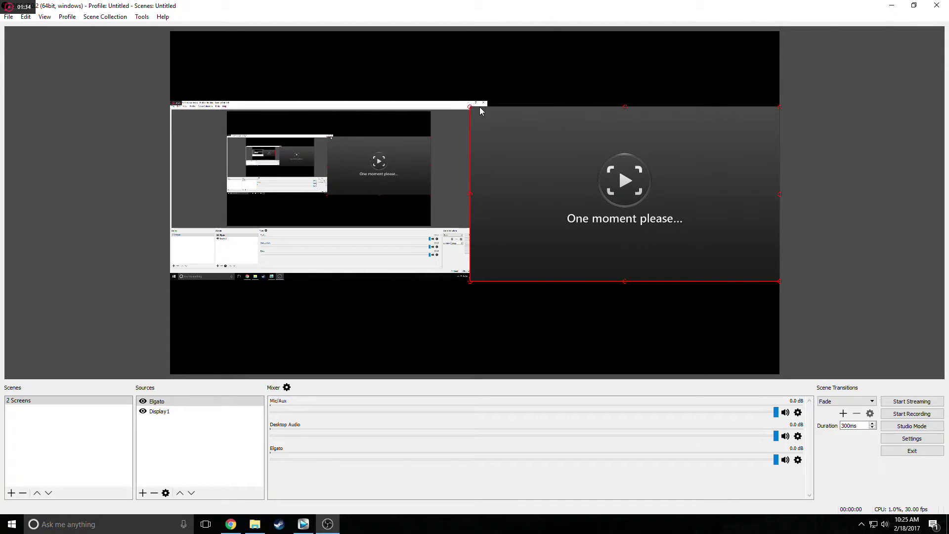
pyautogui.click(384, 118)
pyautogui.moveTo(488, 102); pyautogui.dragTo(475, 109)
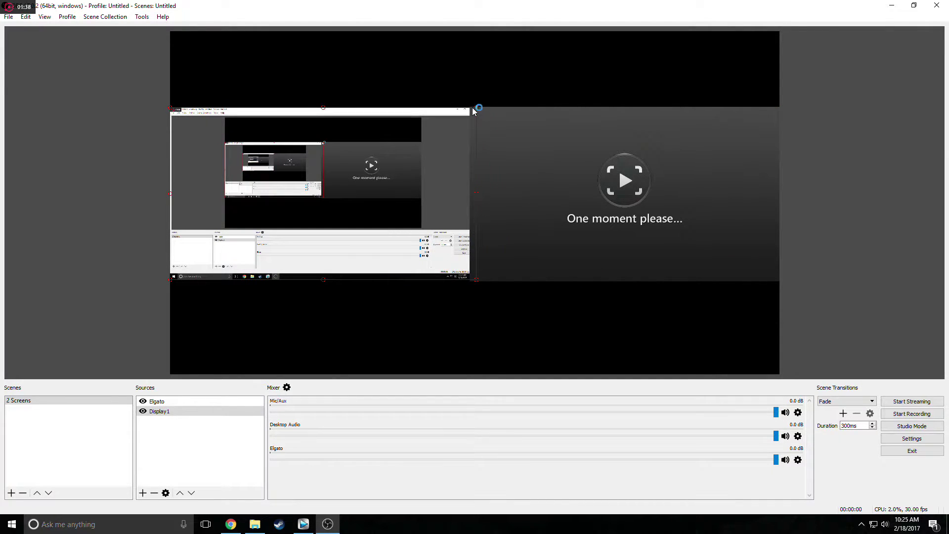
pyautogui.click(490, 121)
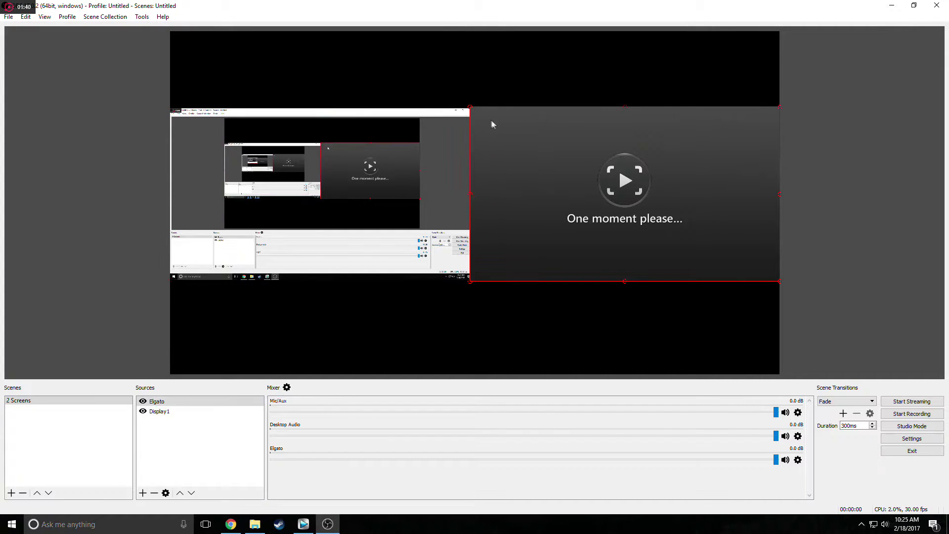
pyautogui.moveTo(472, 110); pyautogui.dragTo(474, 113)
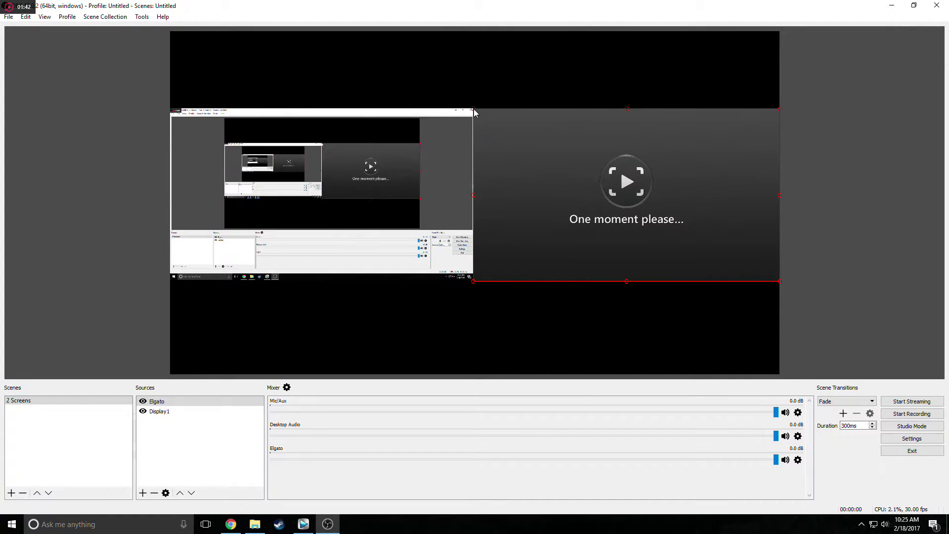
pyautogui.click(485, 96)
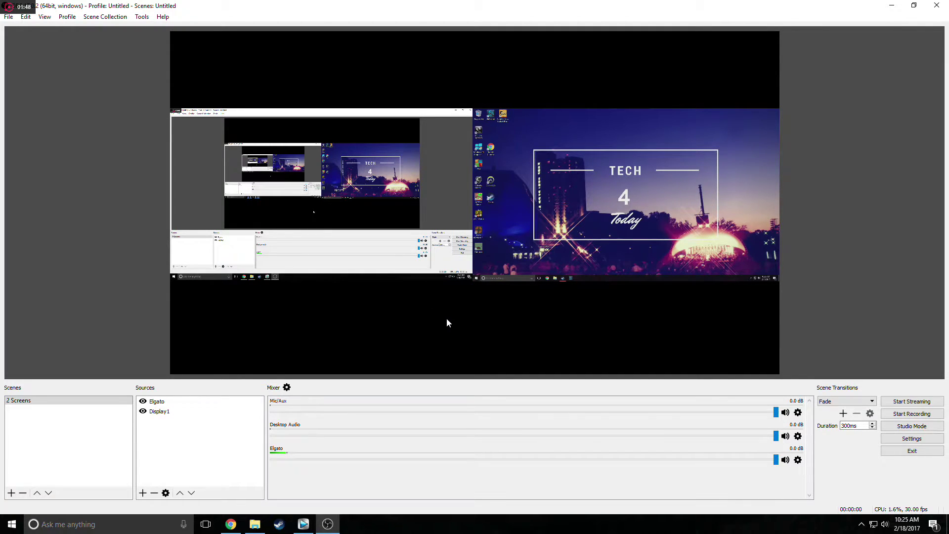
pyautogui.click(141, 494)
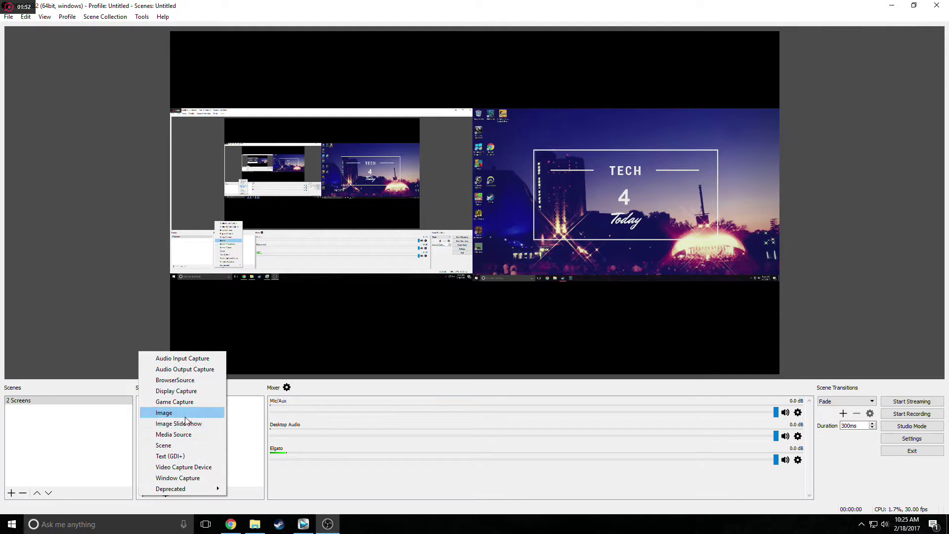
# Add a Video Capture Device source named Webcam using the Logitech HD Webcam C270.
pyautogui.click(182, 467)
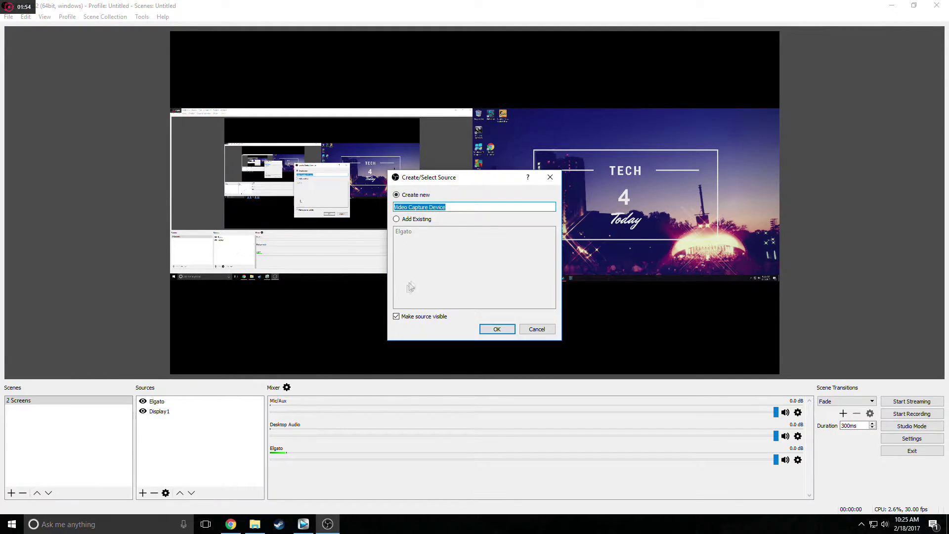
pyautogui.write('Webcam')
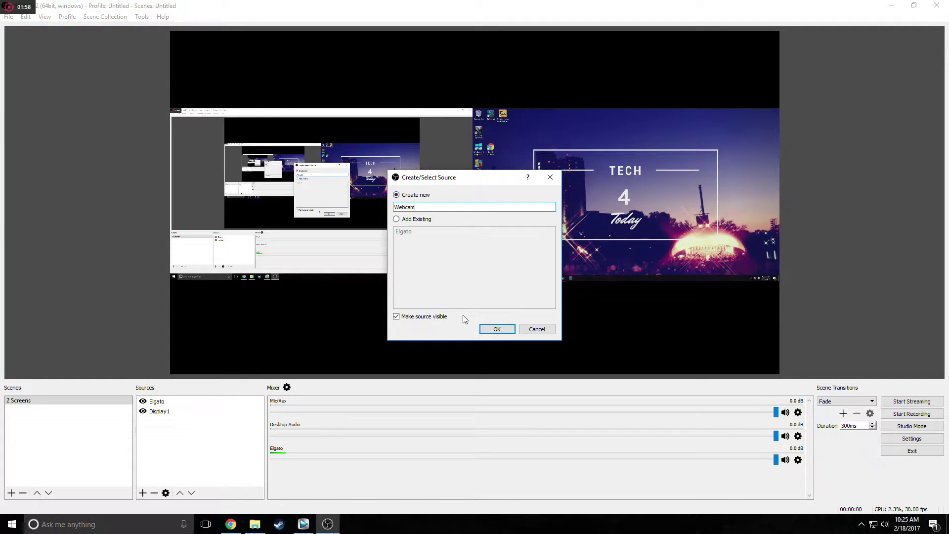
pyautogui.click(497, 331)
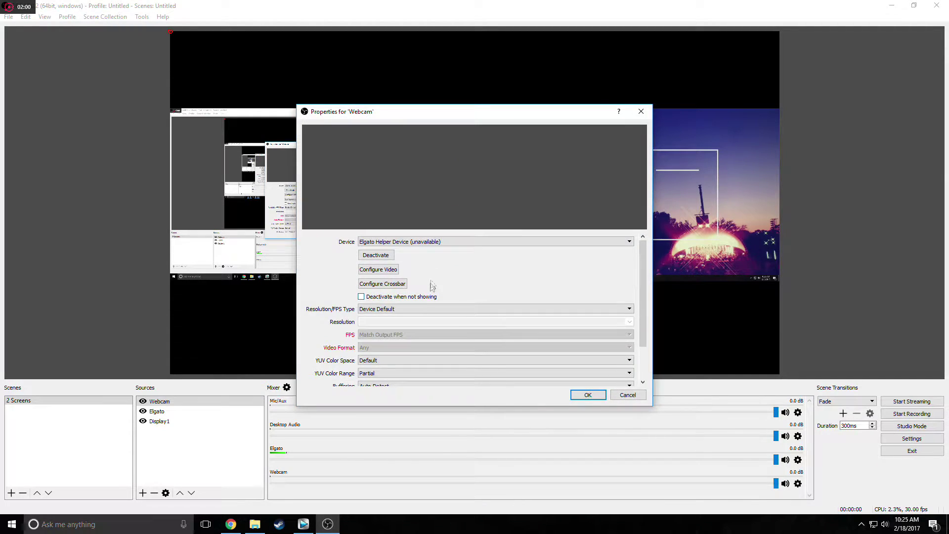
pyautogui.click(439, 242)
pyautogui.click(438, 256)
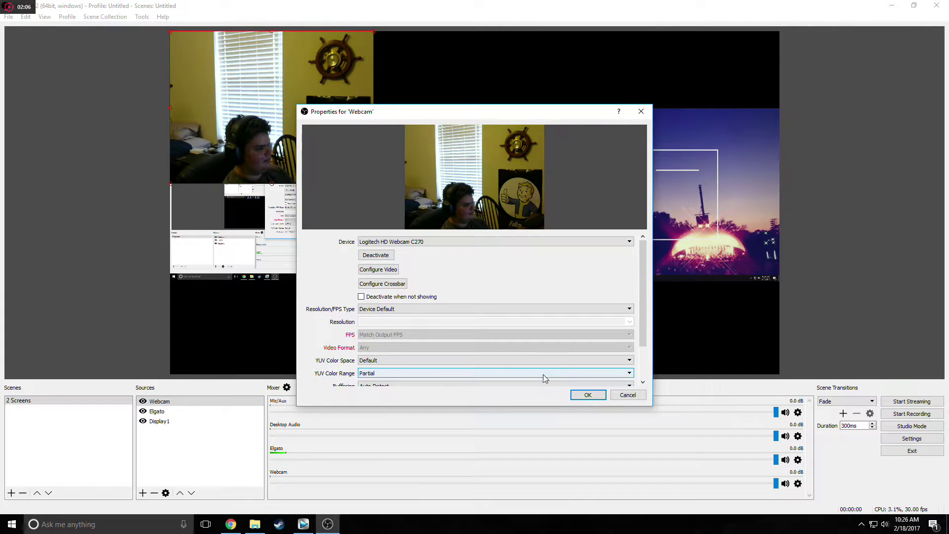
pyautogui.click(589, 395)
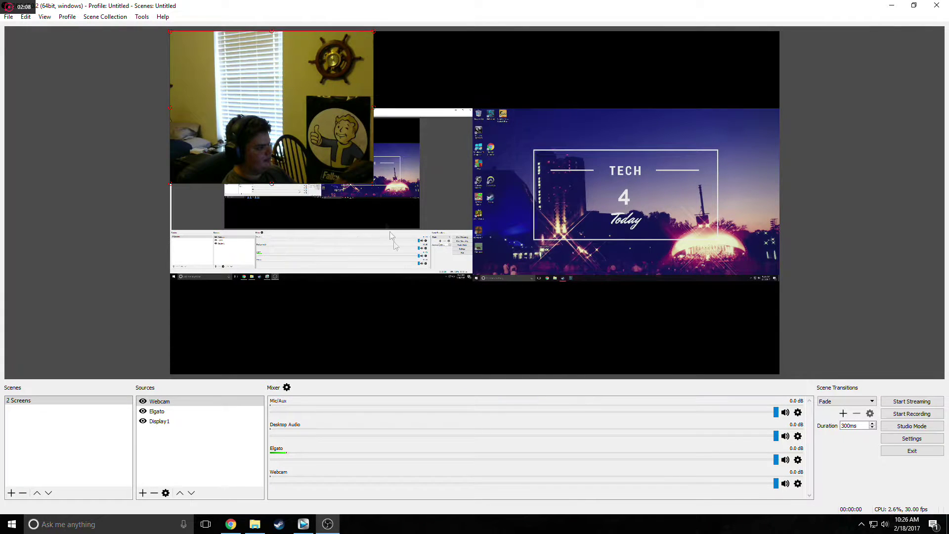
# Shrink the webcam feed and move it to the bottom centre of the canvas.
pyautogui.moveTo(312, 145); pyautogui.dragTo(544, 318)
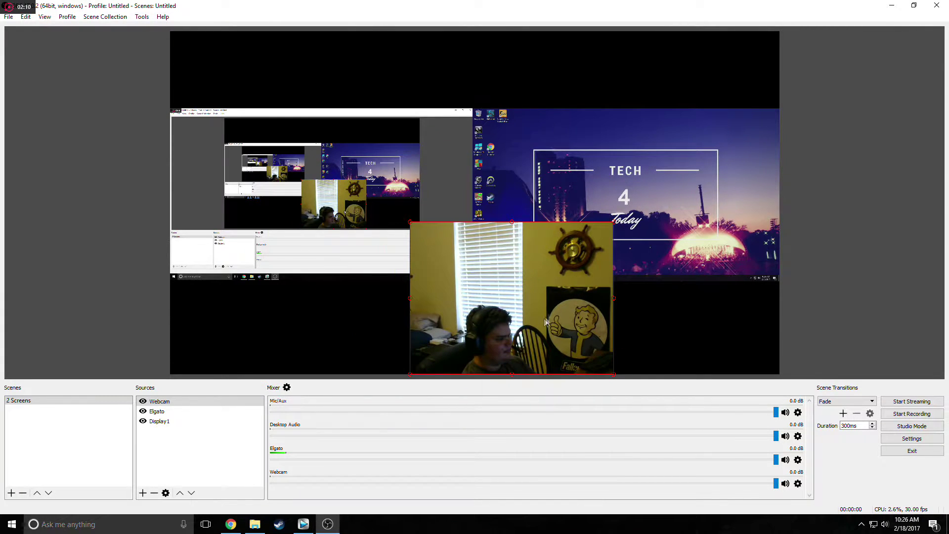
pyautogui.moveTo(615, 224); pyautogui.dragTo(495, 320)
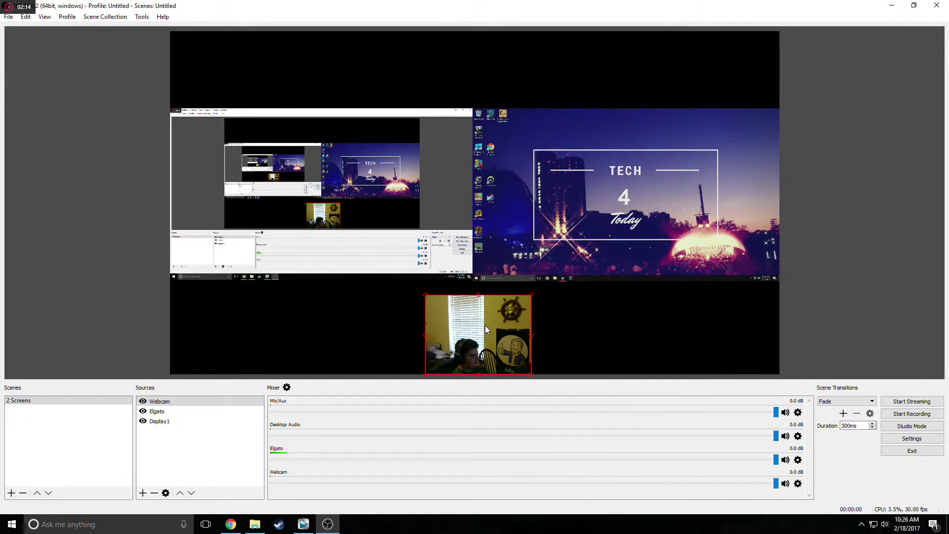
pyautogui.rightClick(485, 326)
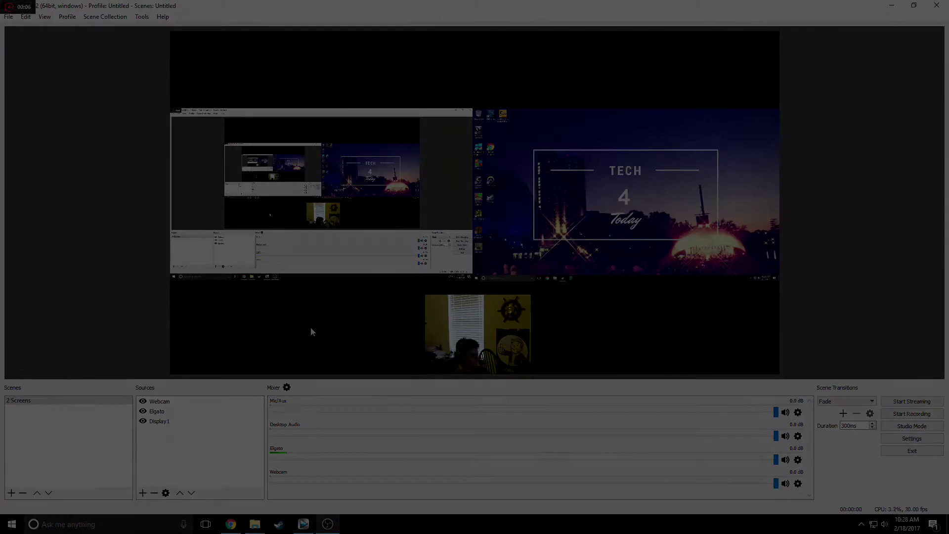
# Launch Snipping Tool and take a rectangular snip of the whole OBS preview canvas.
pyautogui.press('super')
pyautogui.write('s')
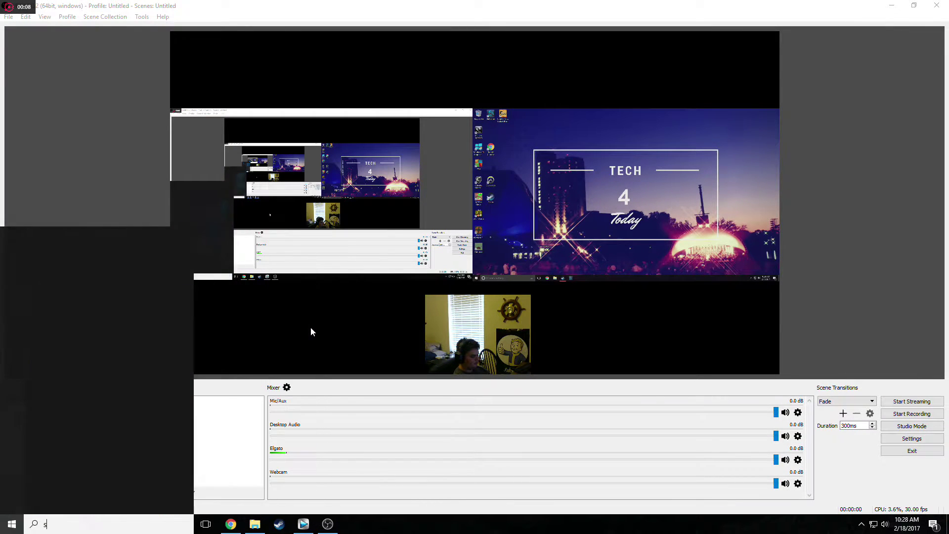
pyautogui.write('nipping')
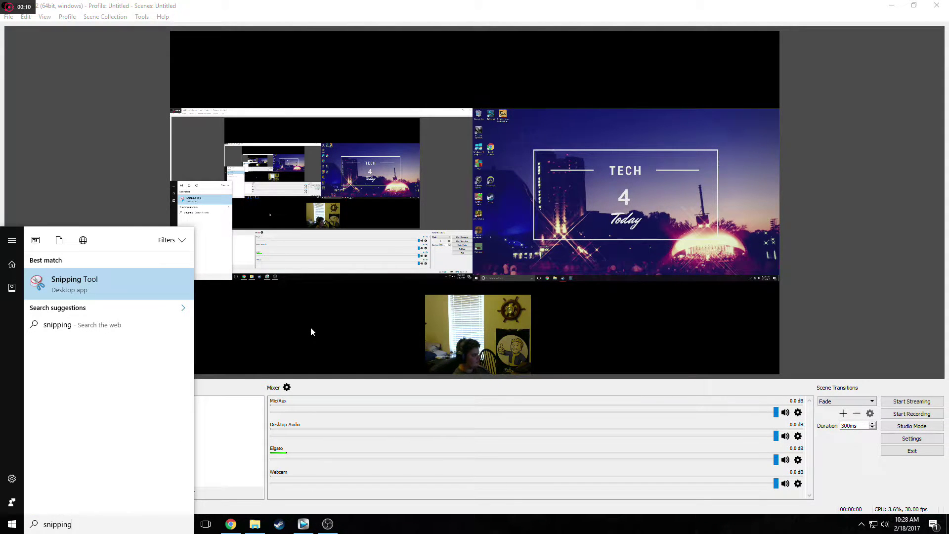
pyautogui.click(82, 292)
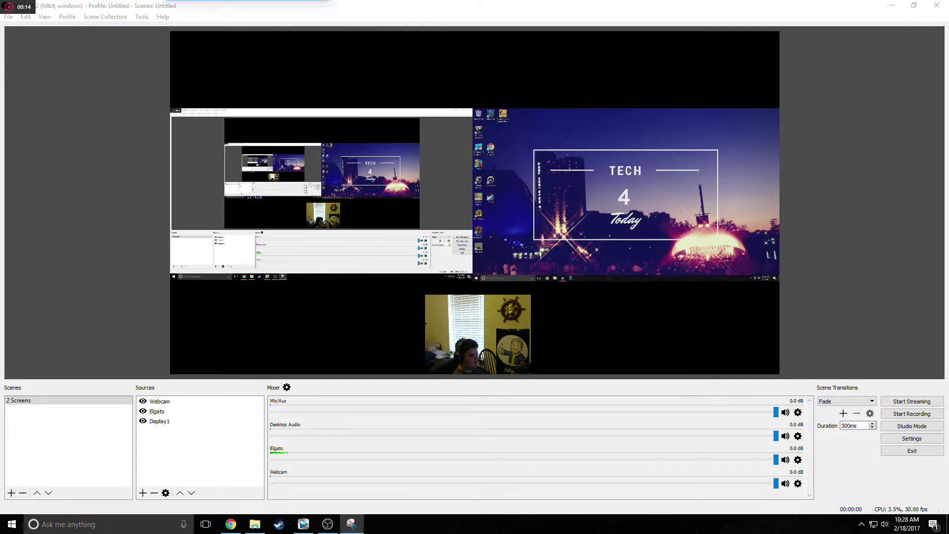
pyautogui.click(327, 358)
pyautogui.click(328, 383)
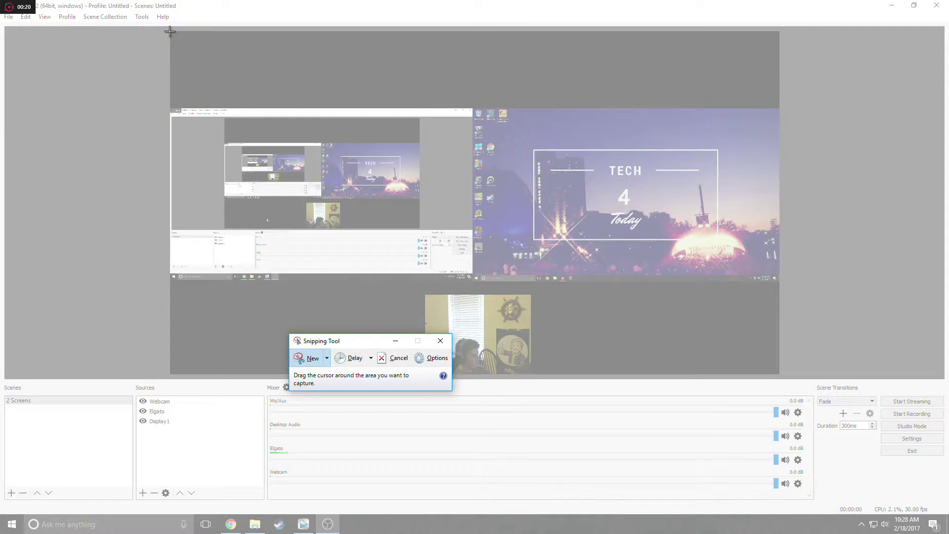
pyautogui.moveTo(169, 32); pyautogui.dragTo(779, 375)
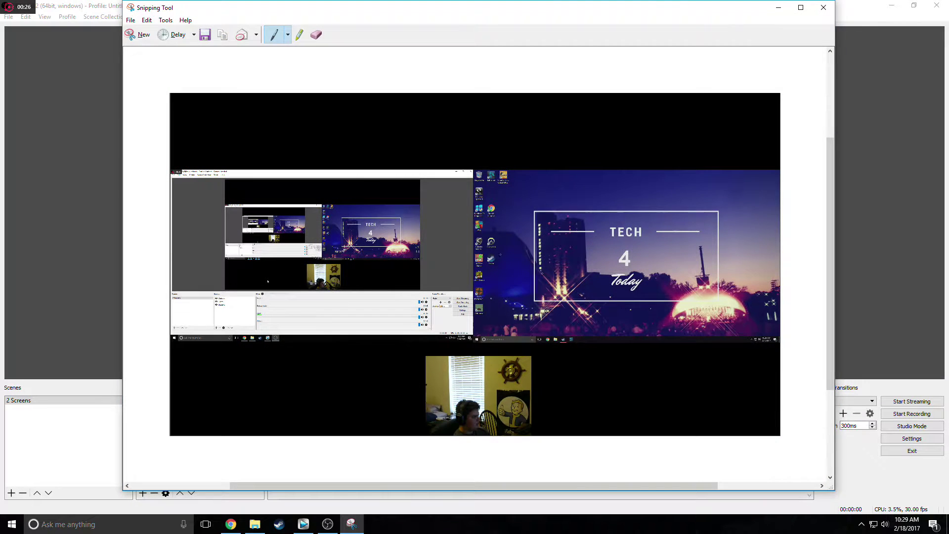
# Save the snip as Capture2 and close Snipping Tool.
pyautogui.click(131, 20)
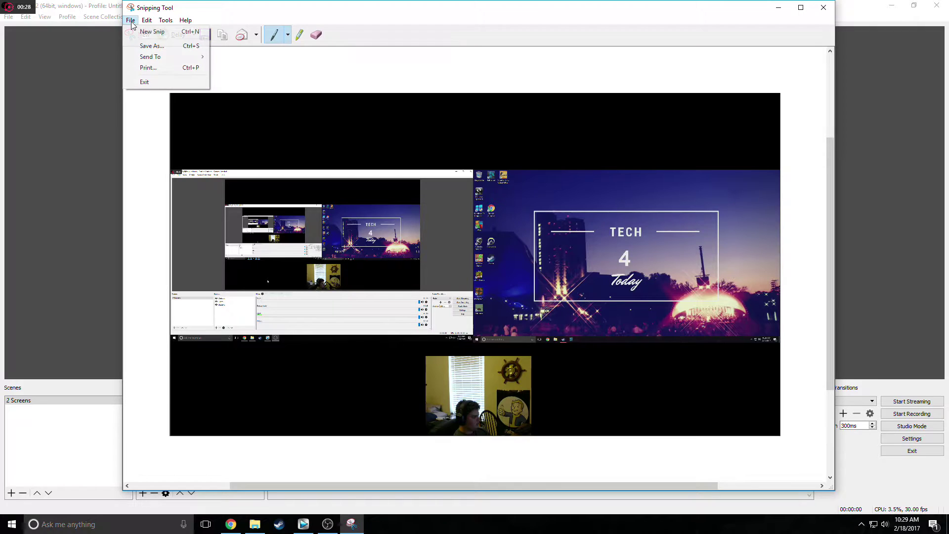
pyautogui.click(151, 46)
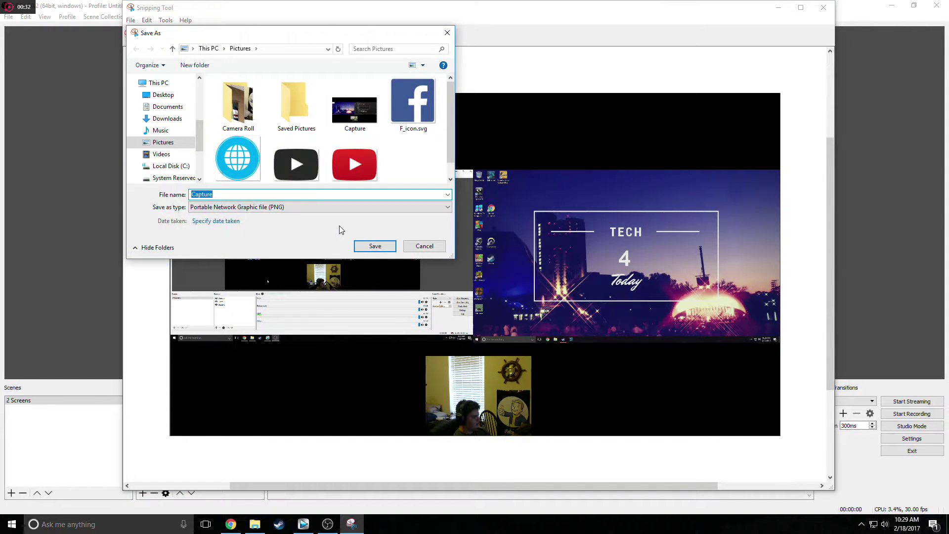
pyautogui.click(284, 196)
pyautogui.write('2')
pyautogui.click(357, 242)
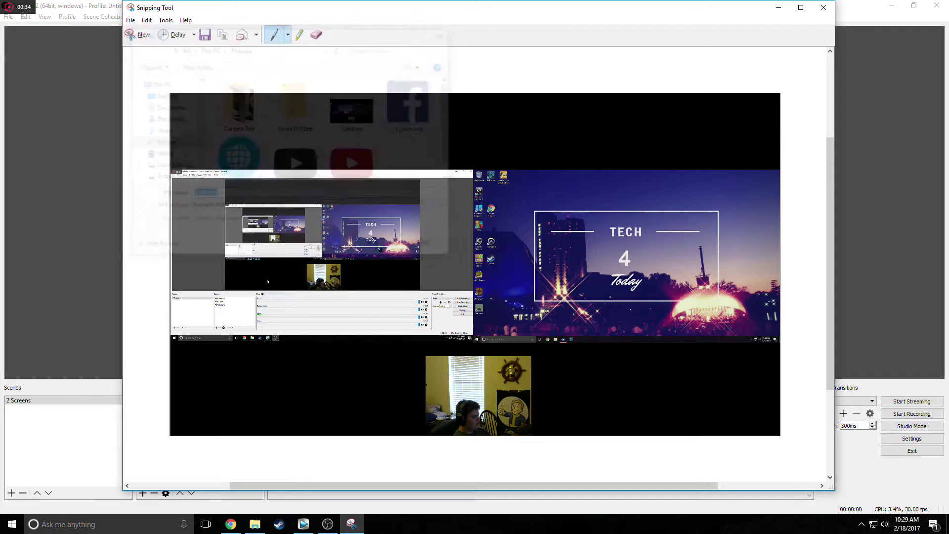
pyautogui.click(819, 14)
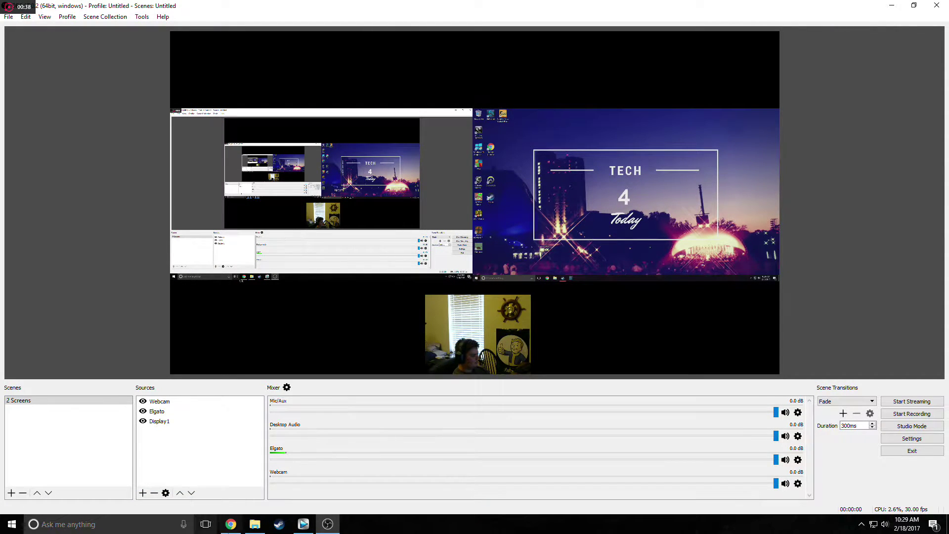
# Load canva.com in a new browser tab and start a blank Presentation (16:9) design.
pyautogui.click(231, 524)
pyautogui.click(113, 8)
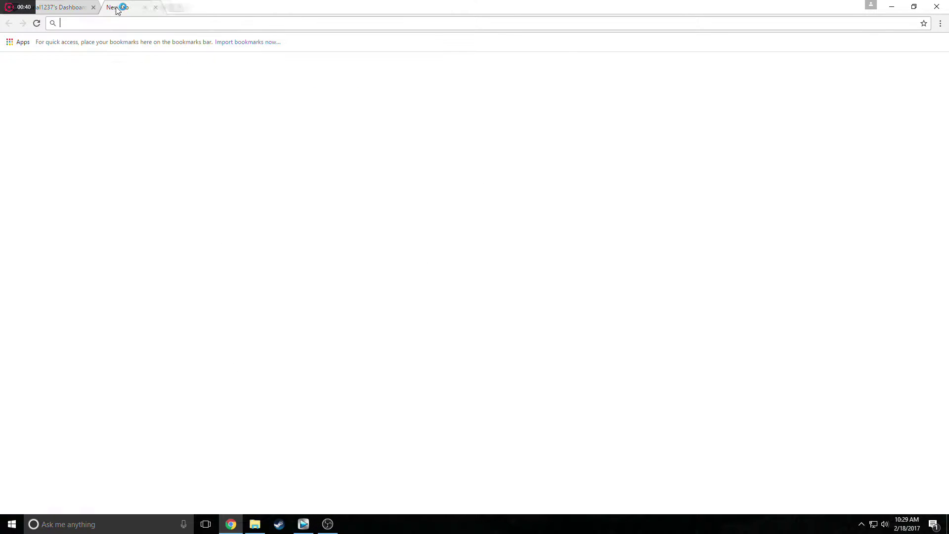
pyautogui.write('canva.com')
pyautogui.press('Return')
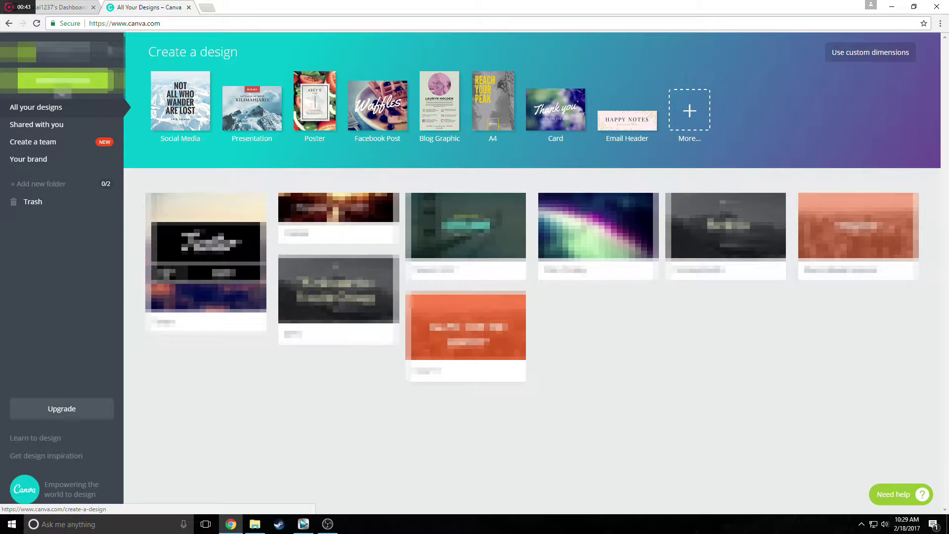
pyautogui.click(684, 107)
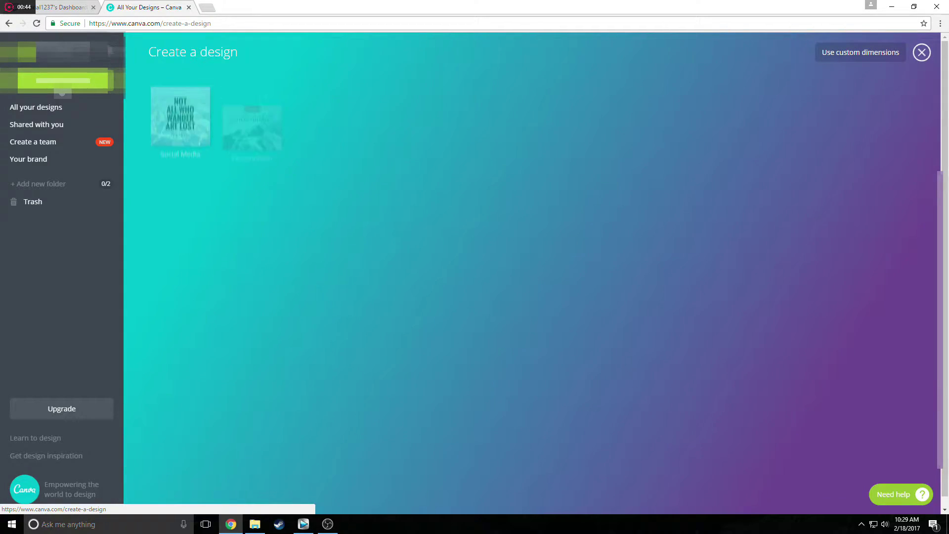
pyautogui.scroll(-3, 384, 225)
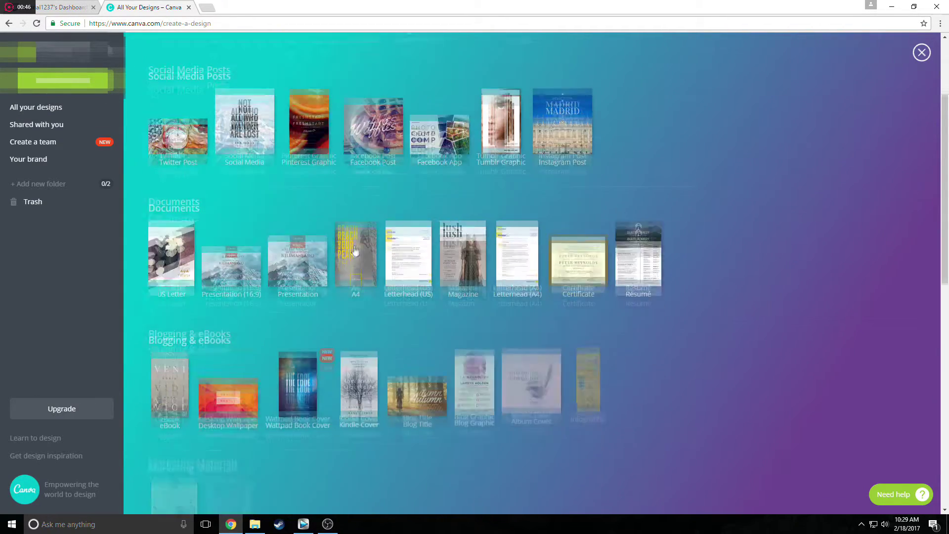
pyautogui.click(244, 256)
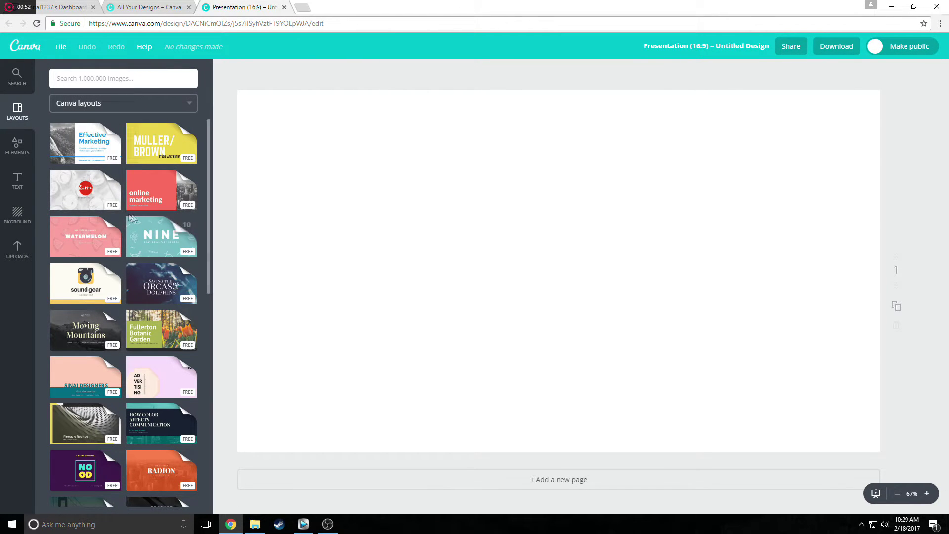
# Upload the Capture2 screenshot from the Pictures folder to Canva.
pyautogui.click(13, 248)
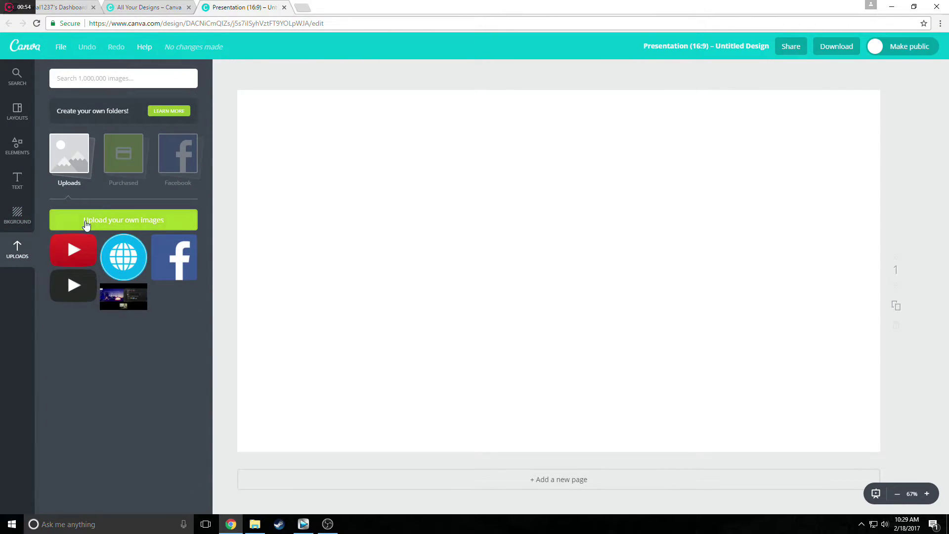
pyautogui.click(86, 221)
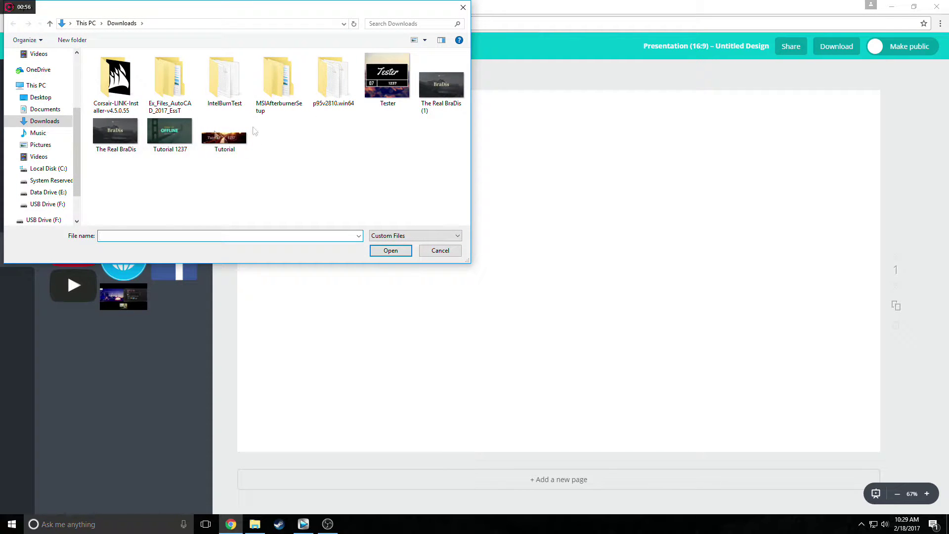
pyautogui.click(39, 144)
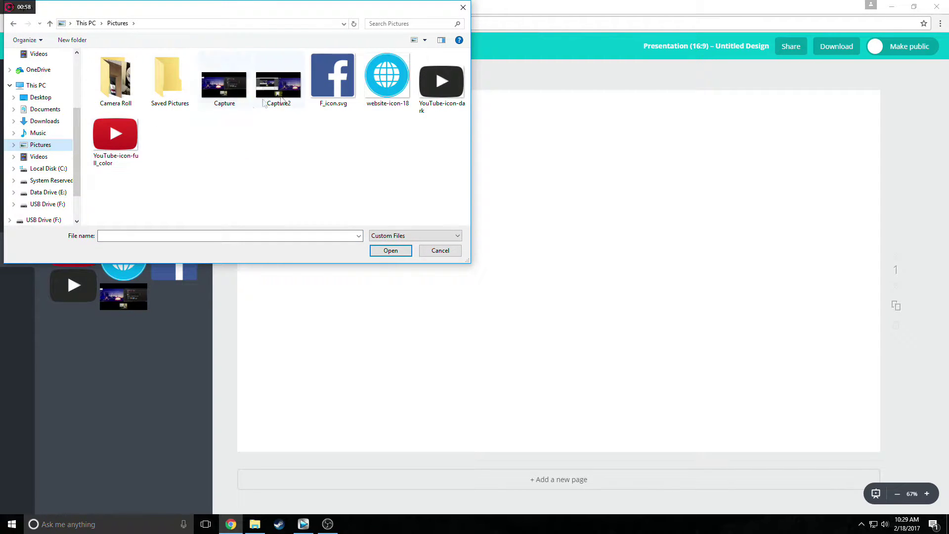
pyautogui.click(278, 84)
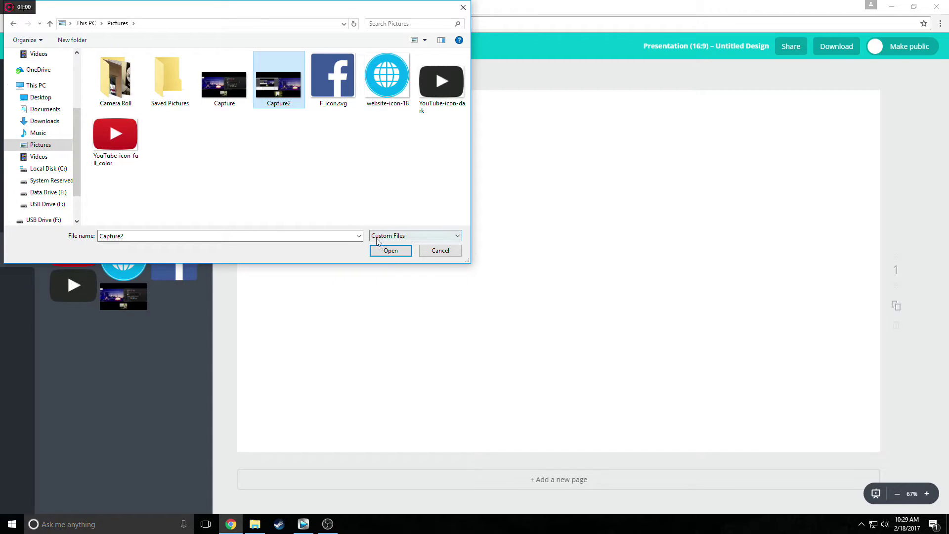
pyautogui.click(385, 250)
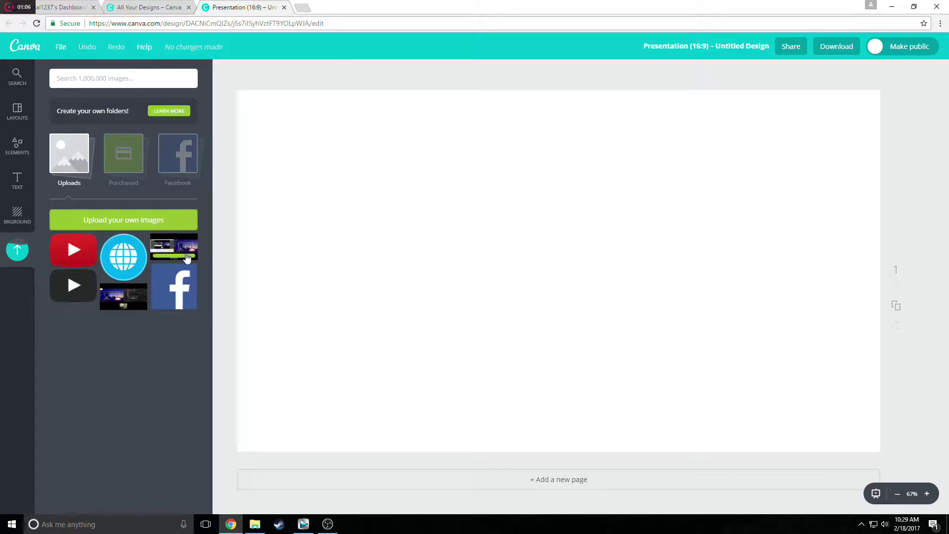
# Place the Capture2 image on the page and enlarge it to span the full width.
pyautogui.moveTo(179, 256); pyautogui.dragTo(478, 242)
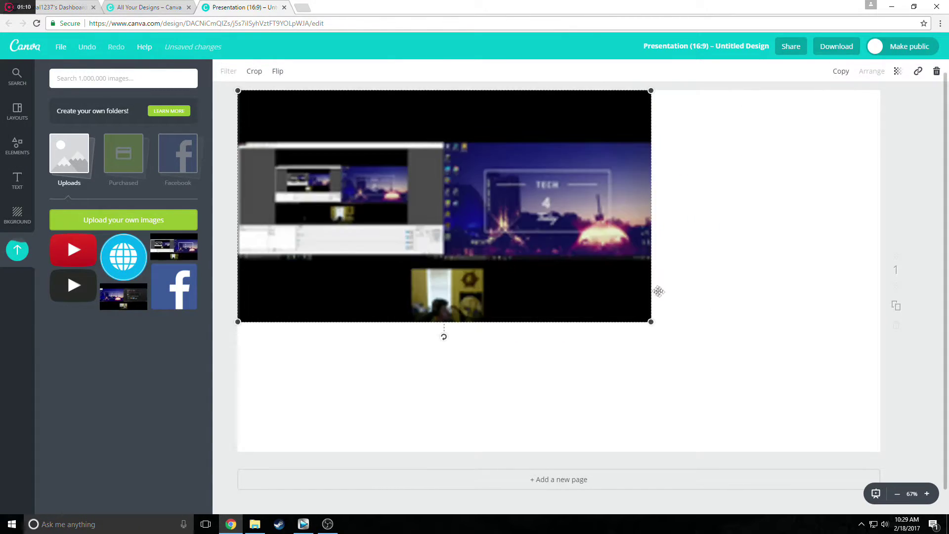
pyautogui.moveTo(650, 321); pyautogui.dragTo(873, 461)
pyautogui.click(921, 416)
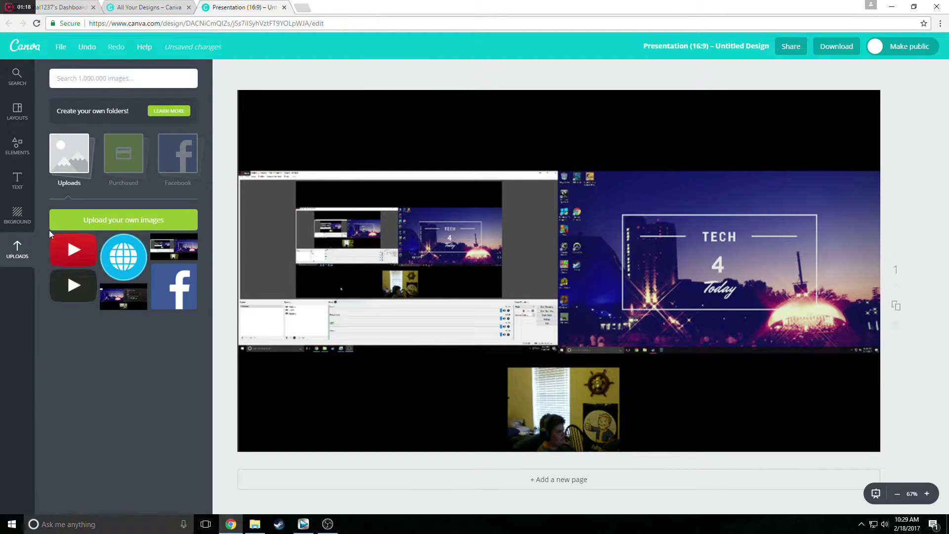
# Add the blue-water Free Photo, enlarge it to cover the page, and put it behind the screenshot.
pyautogui.click(15, 157)
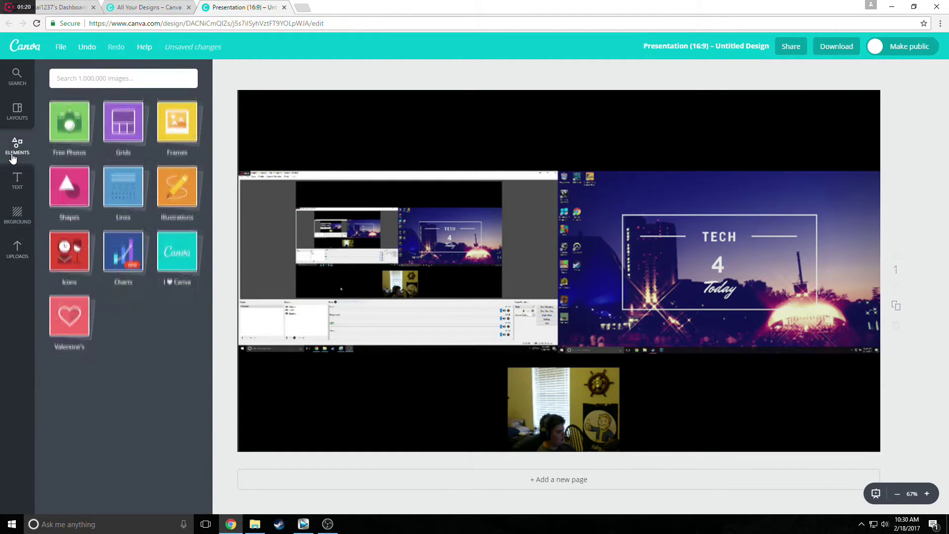
pyautogui.click(69, 151)
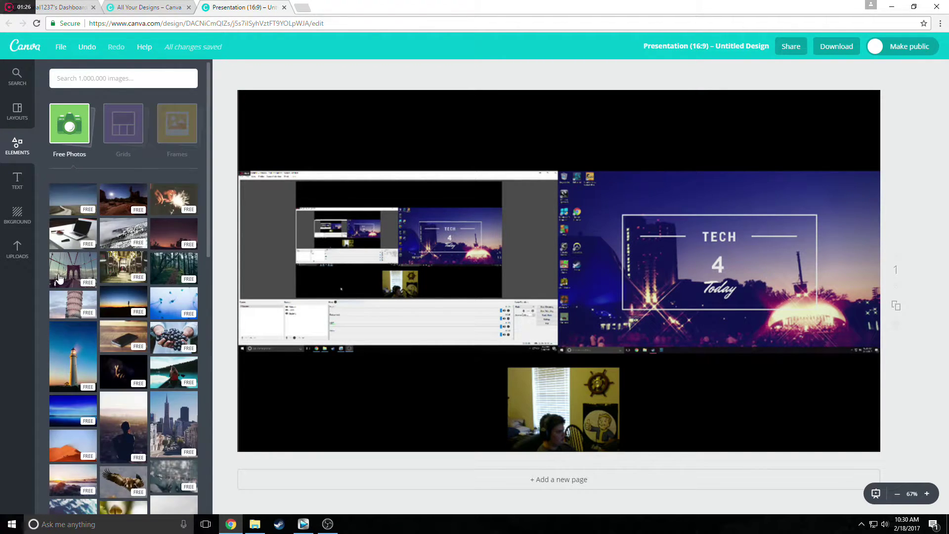
pyautogui.scroll(-6, 178, 353)
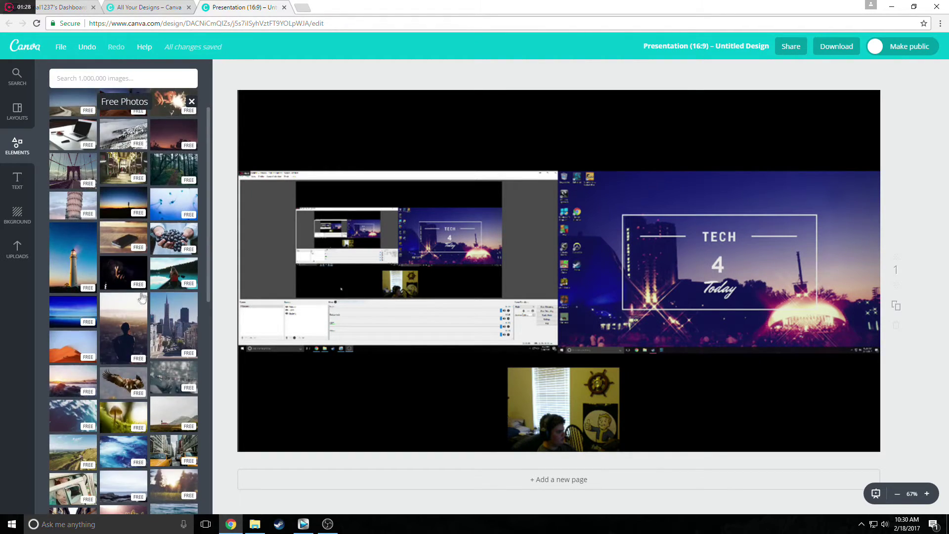
pyautogui.moveTo(115, 262); pyautogui.dragTo(323, 200)
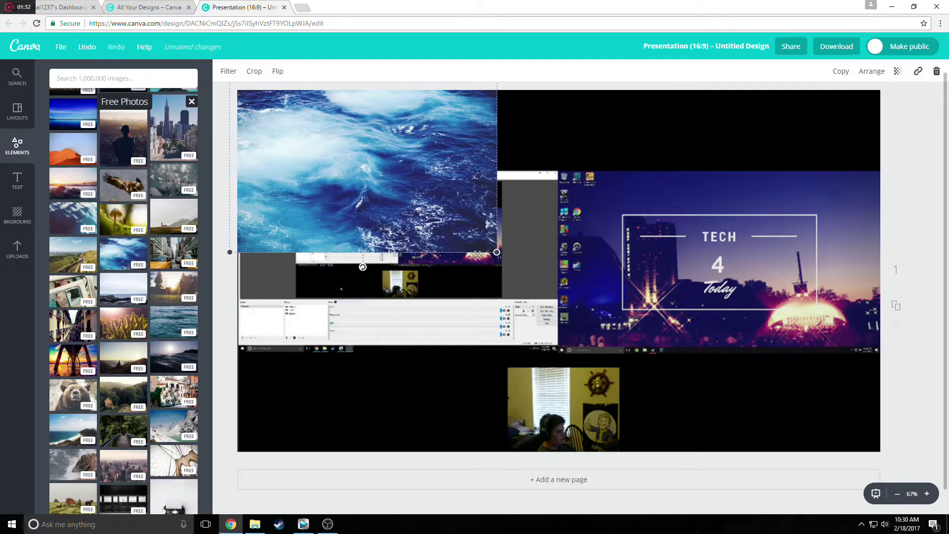
pyautogui.moveTo(494, 253); pyautogui.dragTo(915, 461)
pyautogui.press('Delete')
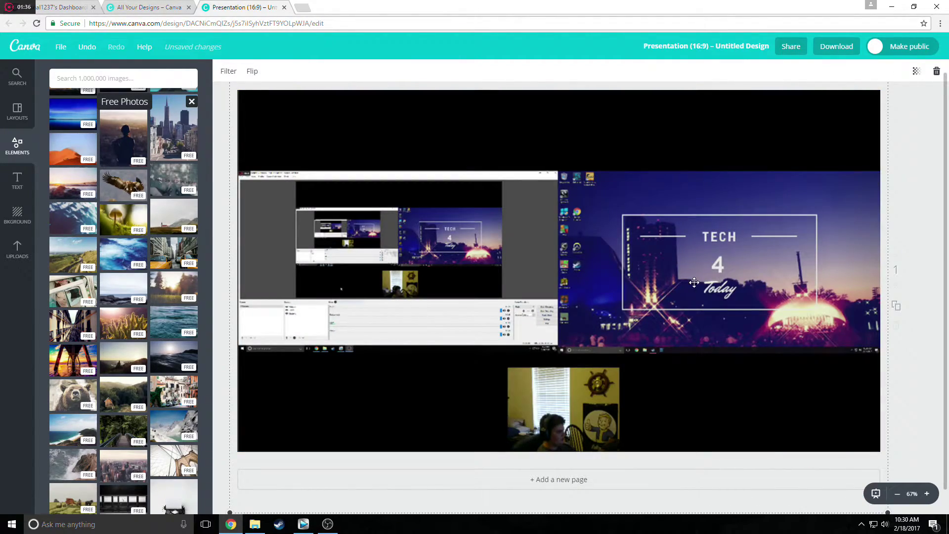
pyautogui.hotkey('ctrl', 'z')
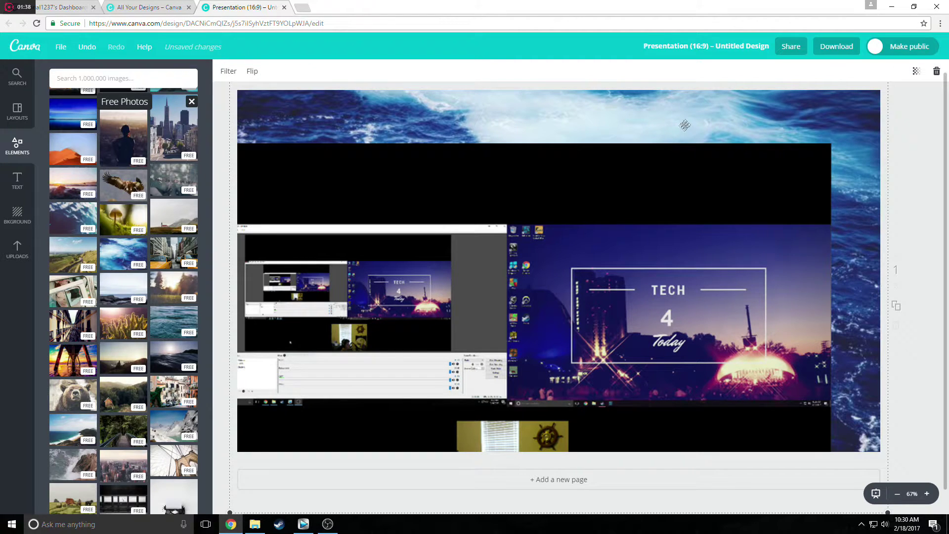
pyautogui.click(646, 184)
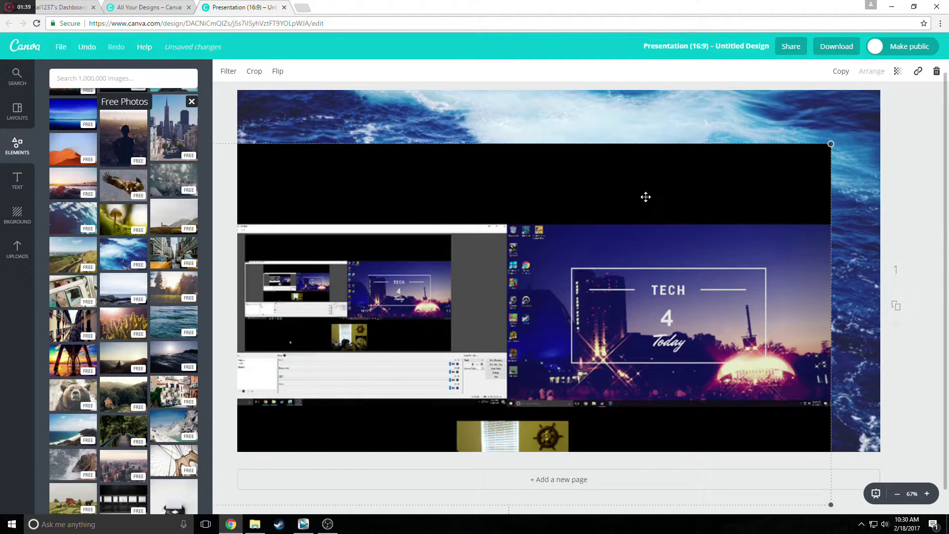
# Set the screenshot's transparency to 60.
pyautogui.click(900, 72)
pyautogui.moveTo(881, 101); pyautogui.dragTo(854, 106)
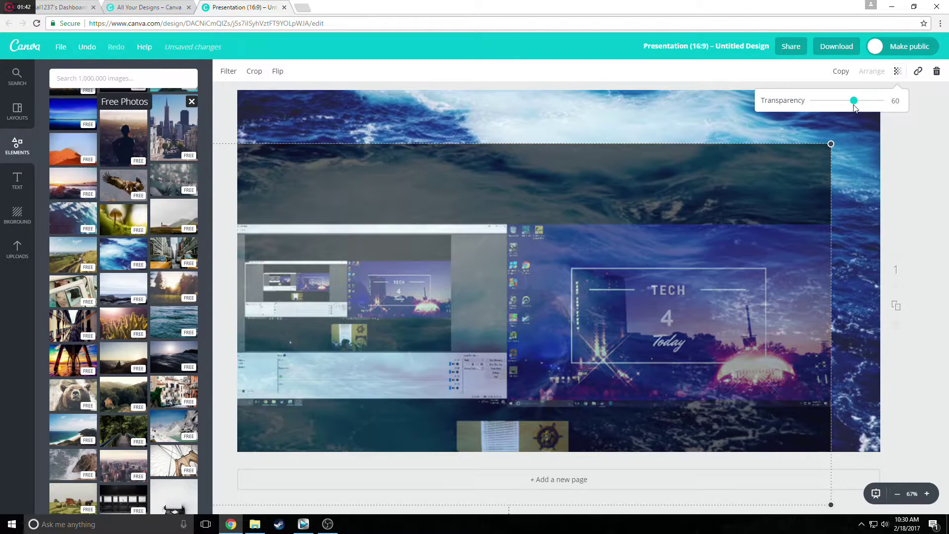
pyautogui.click(690, 123)
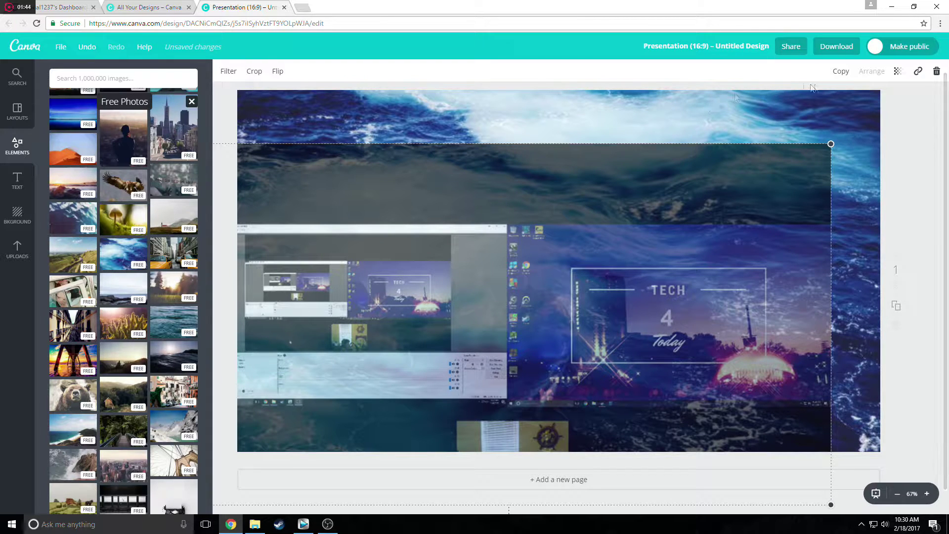
pyautogui.click(788, 101)
# Filter the water photo with blur +30, contrast +16 and brightness -28 as the page background.
pyautogui.click(528, 104)
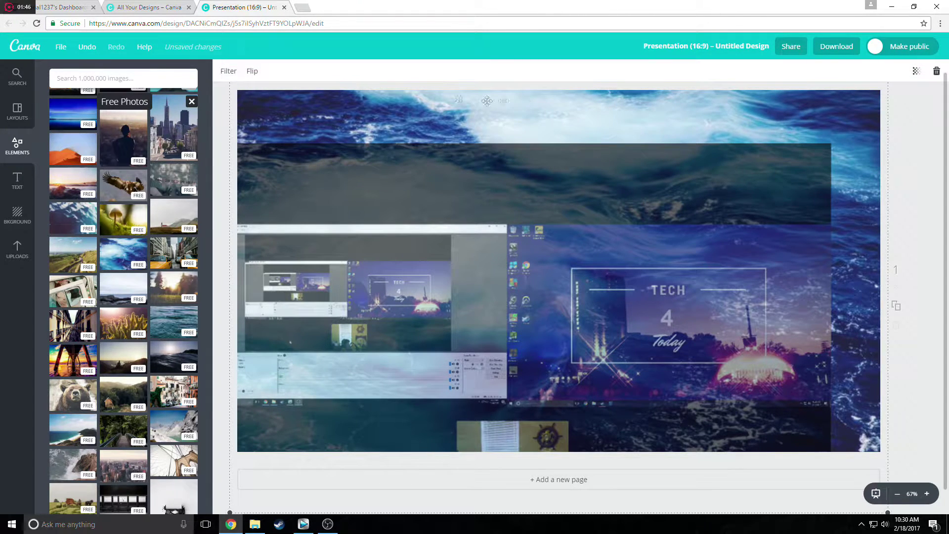
pyautogui.click(228, 71)
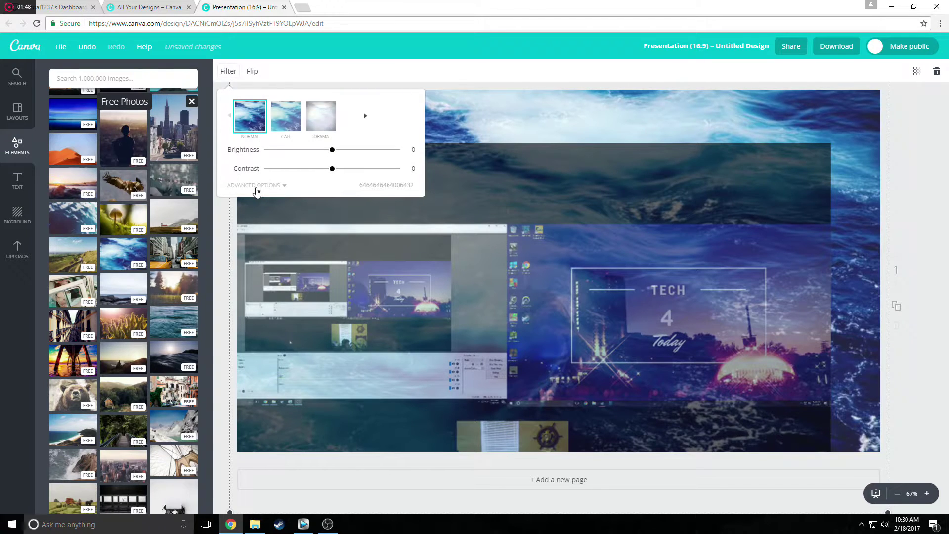
pyautogui.click(254, 187)
pyautogui.moveTo(334, 228); pyautogui.dragTo(354, 225)
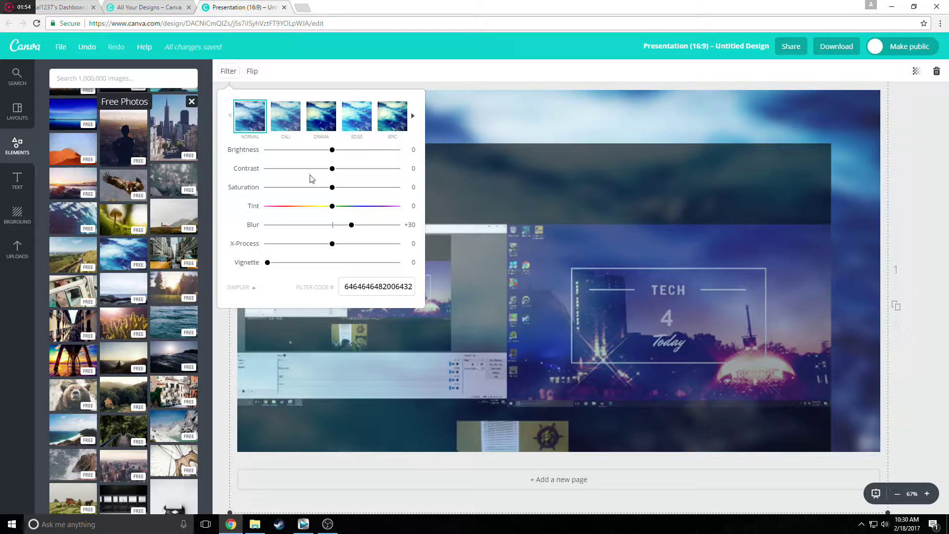
pyautogui.moveTo(333, 173); pyautogui.dragTo(352, 175)
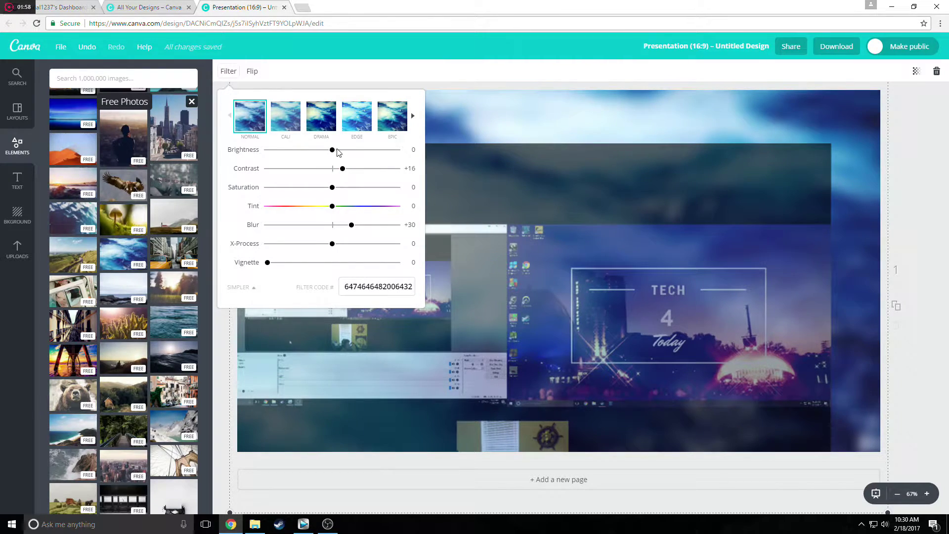
pyautogui.moveTo(327, 153); pyautogui.dragTo(315, 154)
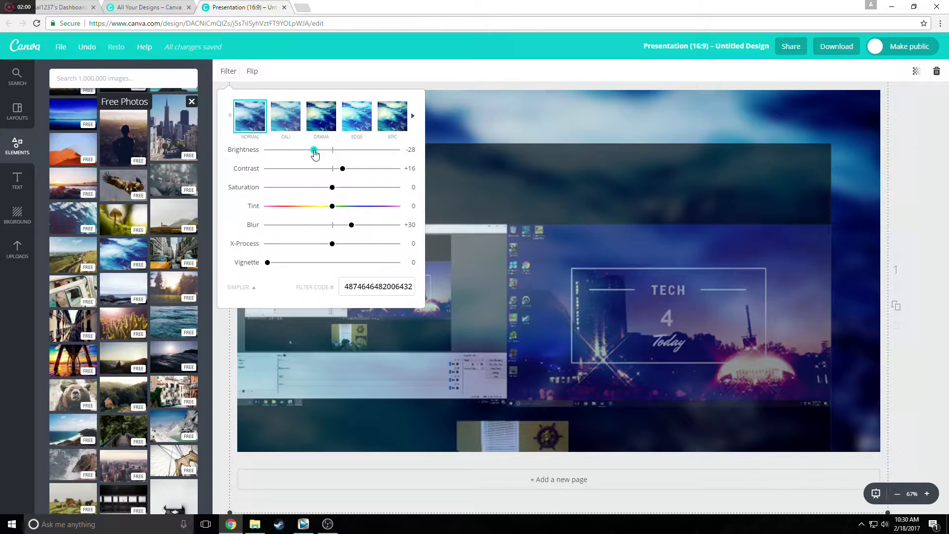
pyautogui.click(562, 235)
pyautogui.moveTo(512, 267); pyautogui.dragTo(562, 212)
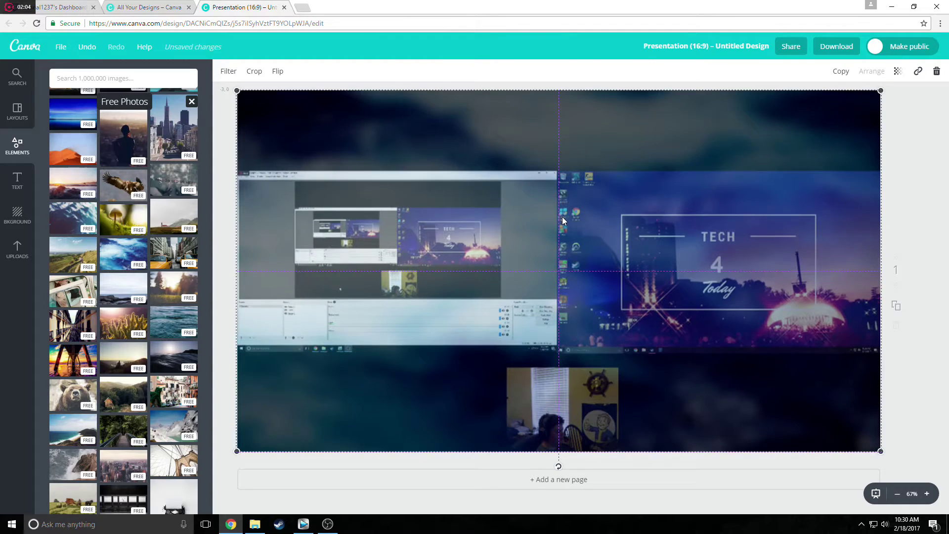
# Size a white rectangle over the left screenshot and lower its transparency to about 75.
pyautogui.click(19, 149)
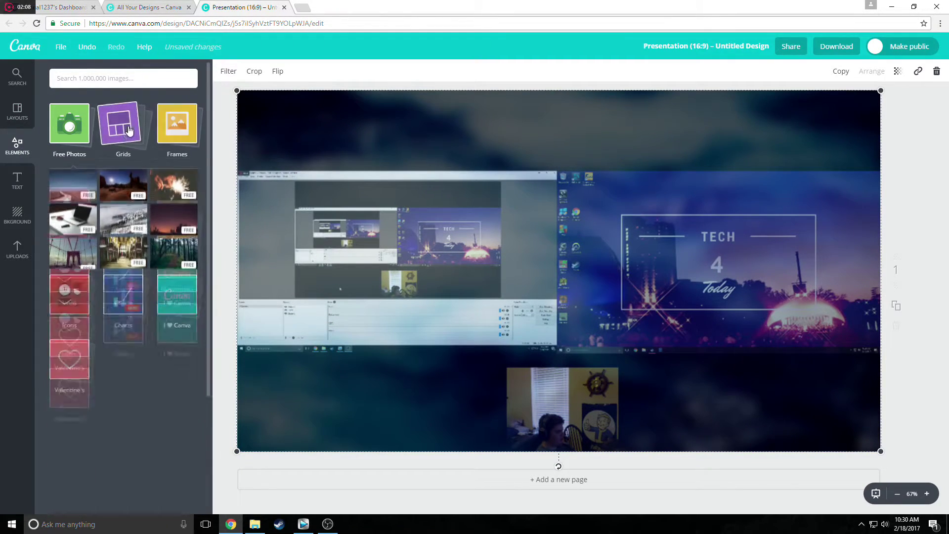
pyautogui.click(70, 189)
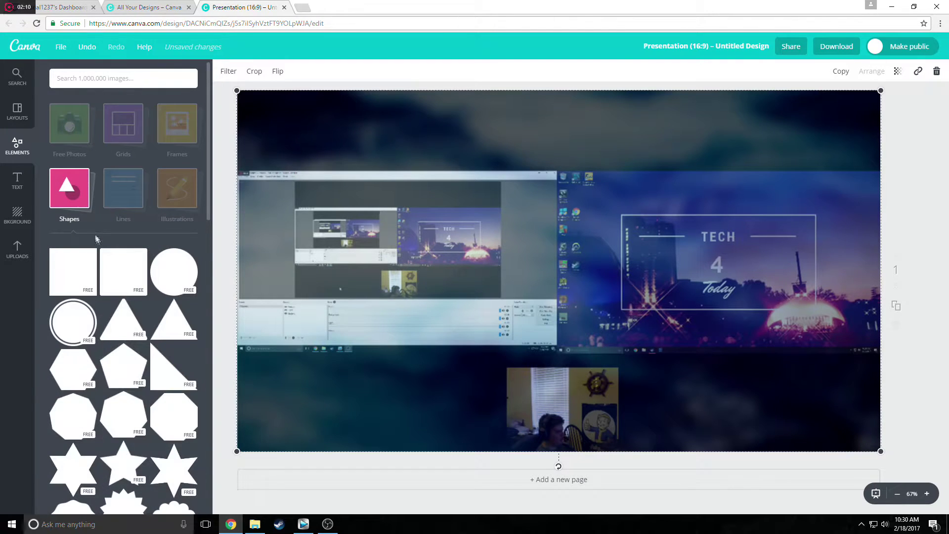
pyautogui.moveTo(109, 267); pyautogui.dragTo(305, 237)
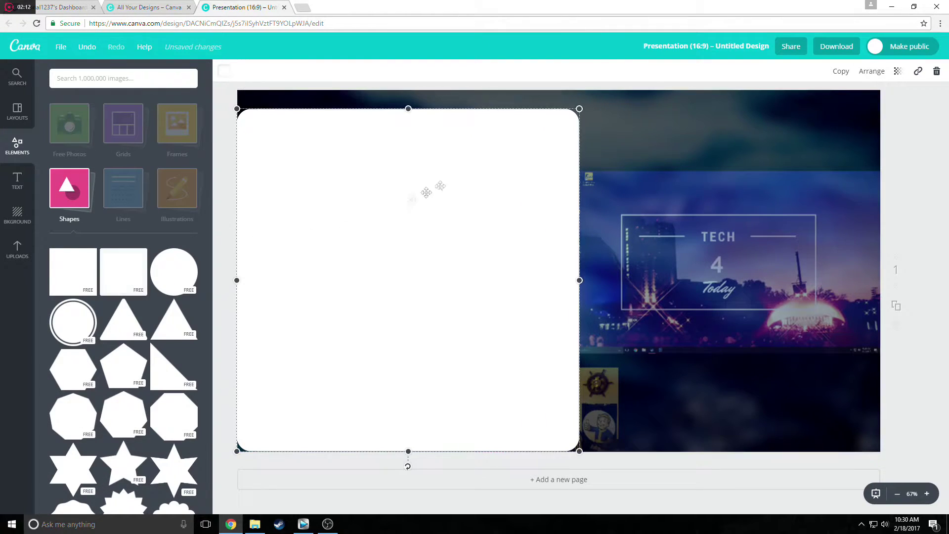
pyautogui.moveTo(579, 108); pyautogui.dragTo(412, 275)
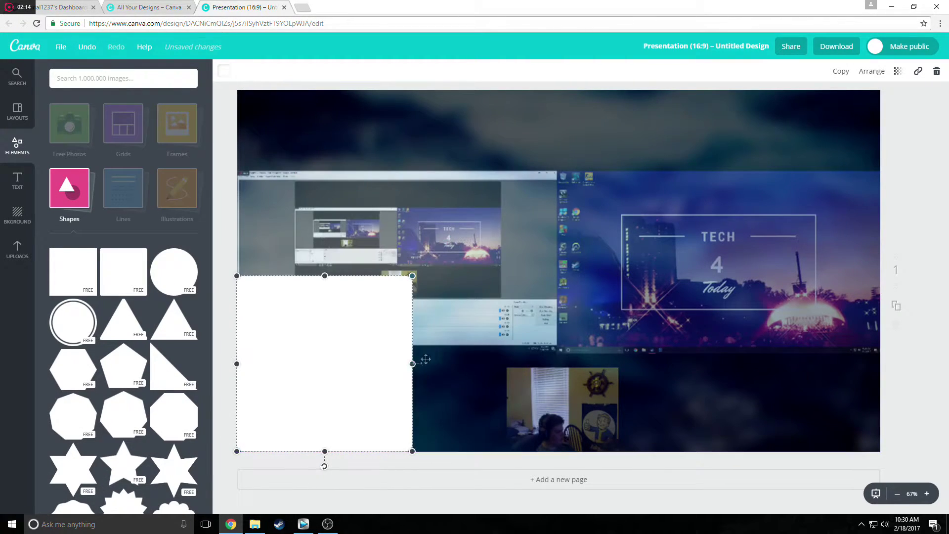
pyautogui.moveTo(415, 364); pyautogui.dragTo(405, 248)
pyautogui.moveTo(384, 341); pyautogui.dragTo(385, 354)
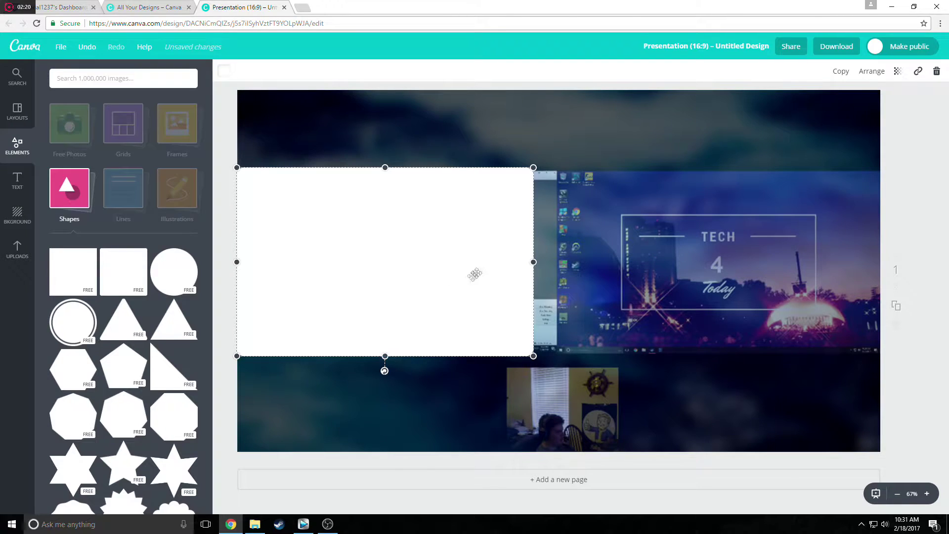
pyautogui.moveTo(529, 260); pyautogui.dragTo(553, 264)
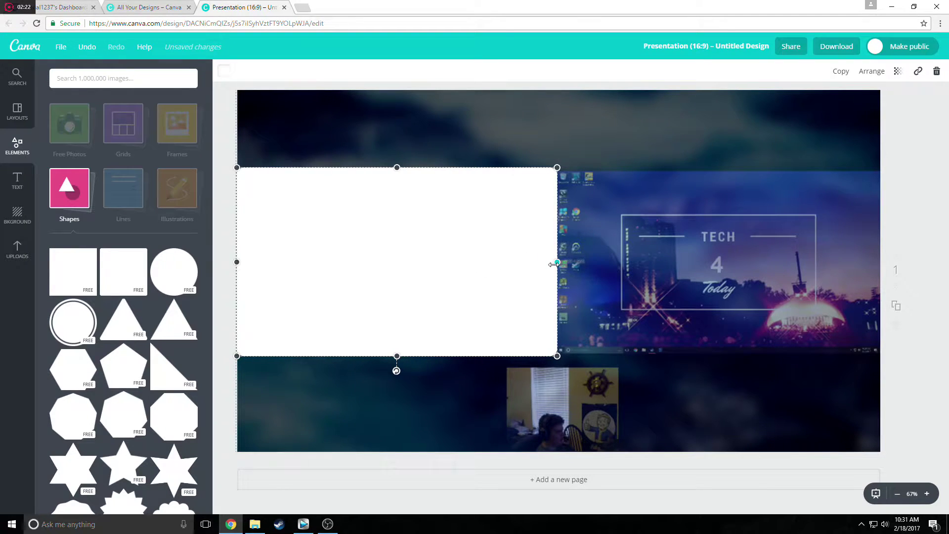
pyautogui.click(898, 71)
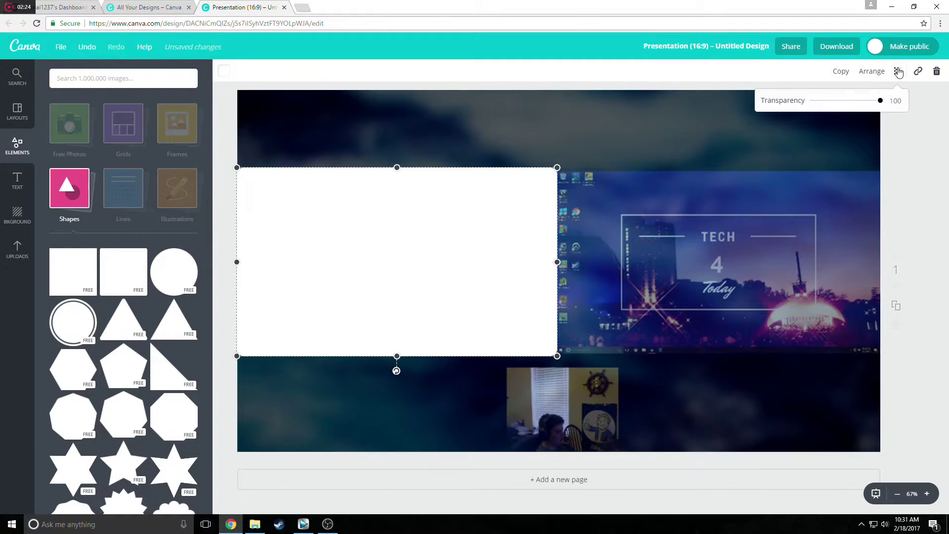
pyautogui.moveTo(881, 102); pyautogui.dragTo(864, 102)
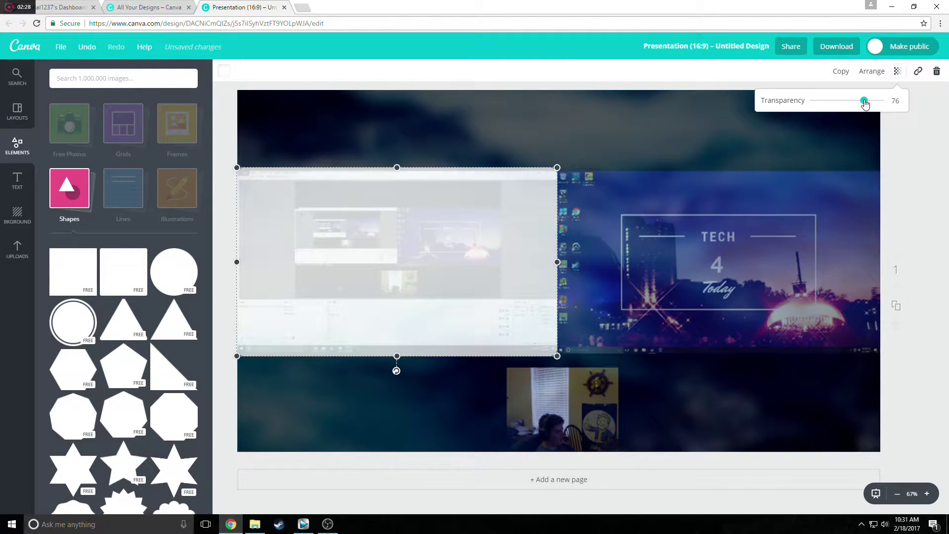
pyautogui.click(669, 142)
# Place a matching translucent panel over the right screenshot and fit its width.
pyautogui.click(430, 261)
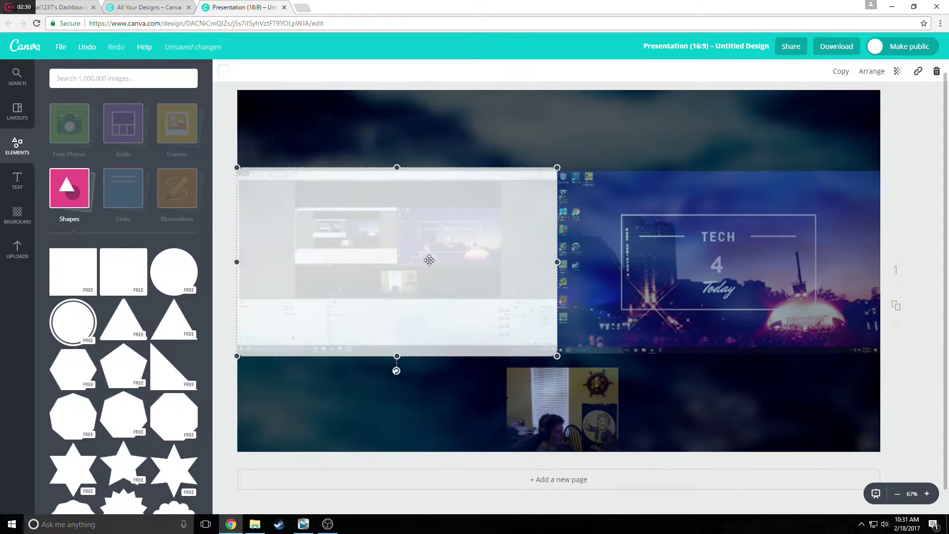
pyautogui.click(608, 247)
pyautogui.moveTo(455, 255); pyautogui.dragTo(757, 257)
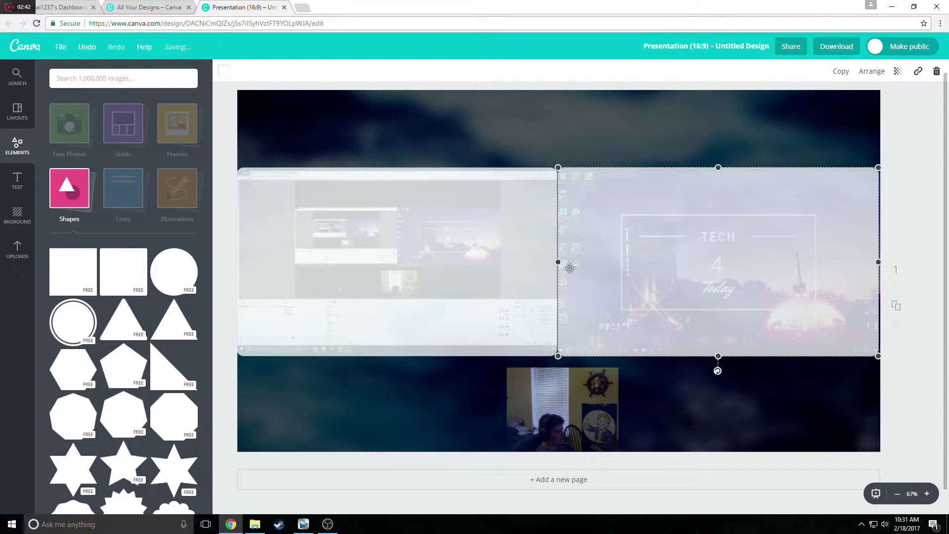
pyautogui.moveTo(878, 268); pyautogui.dragTo(879, 261)
pyautogui.click(817, 394)
pyautogui.click(460, 270)
pyautogui.click(427, 423)
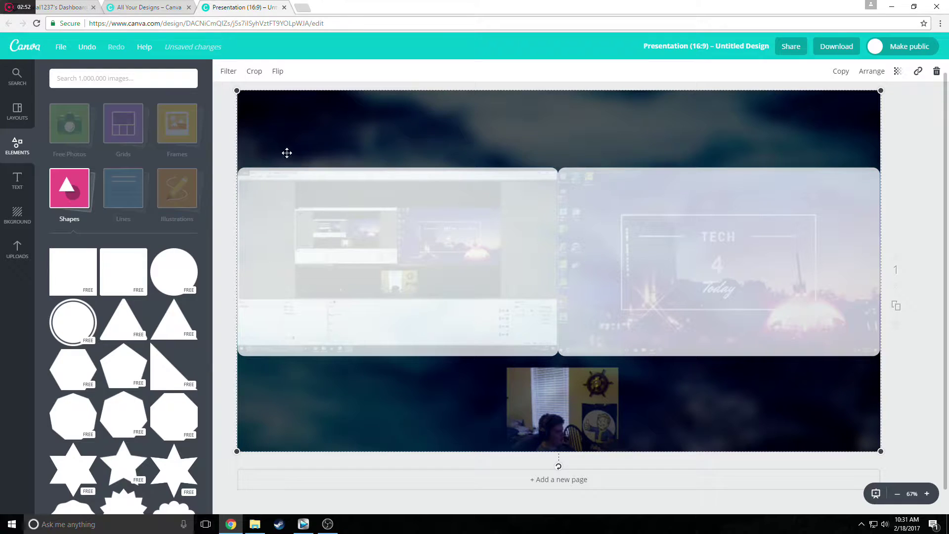
# Add a white square at about 35 transparency, shrunk over the webcam area.
pyautogui.click(109, 282)
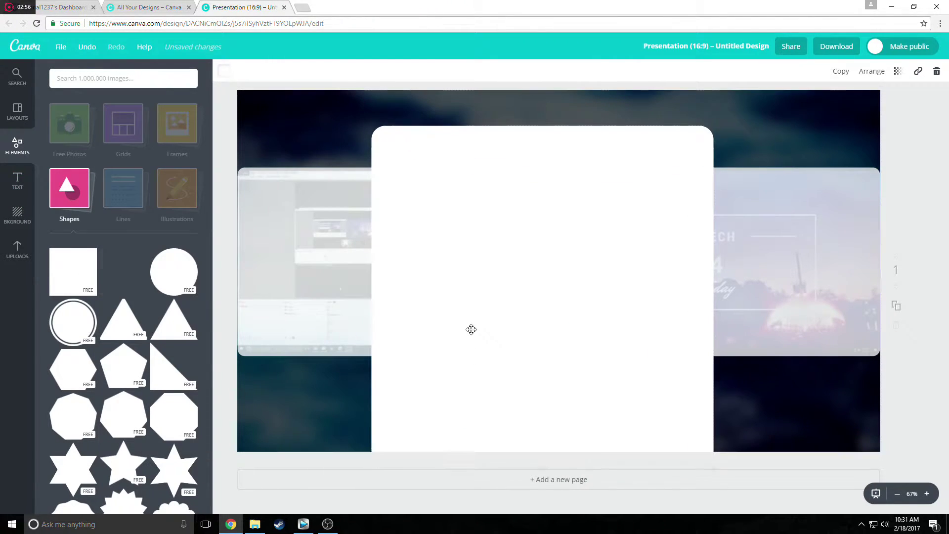
pyautogui.click(898, 71)
pyautogui.moveTo(879, 101); pyautogui.dragTo(842, 112)
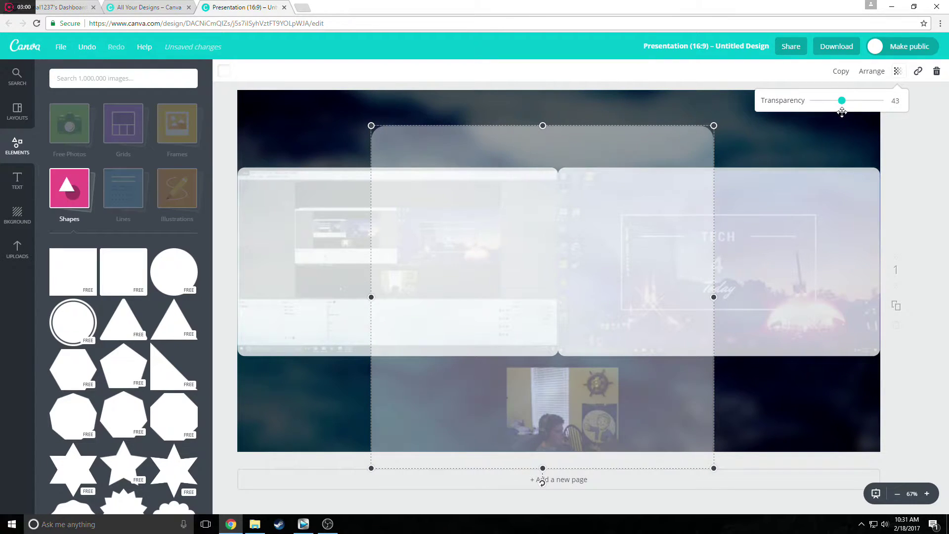
pyautogui.moveTo(714, 126); pyautogui.dragTo(455, 381)
pyautogui.moveTo(421, 409); pyautogui.dragTo(623, 407)
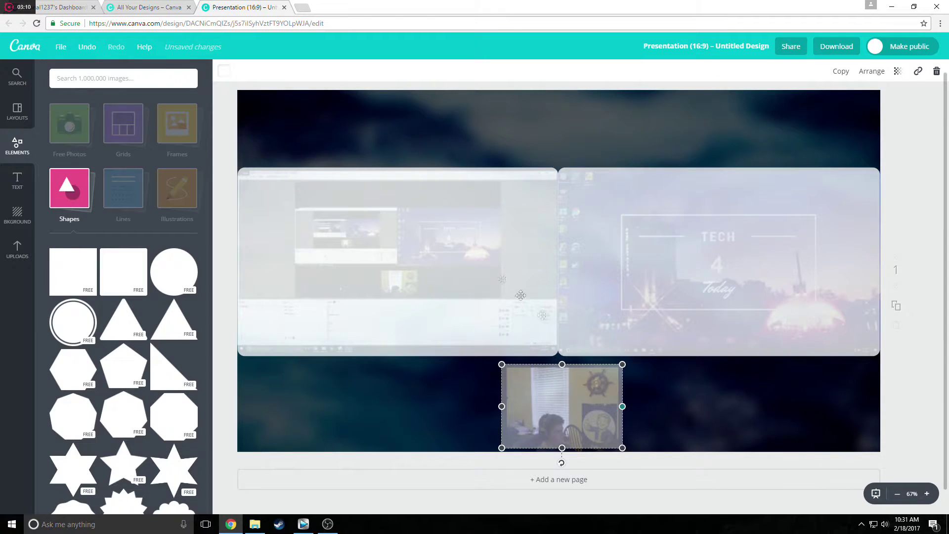
# Remove the reference screenshot and narrow the left panel to align its edge.
pyautogui.click(487, 124)
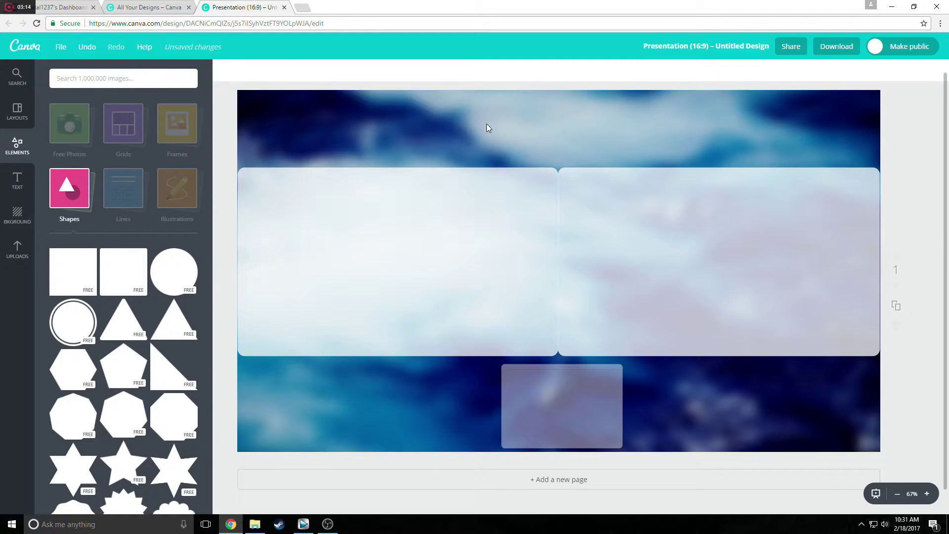
pyautogui.click(479, 211)
pyautogui.moveTo(558, 260); pyautogui.dragTo(558, 260)
pyautogui.click(587, 148)
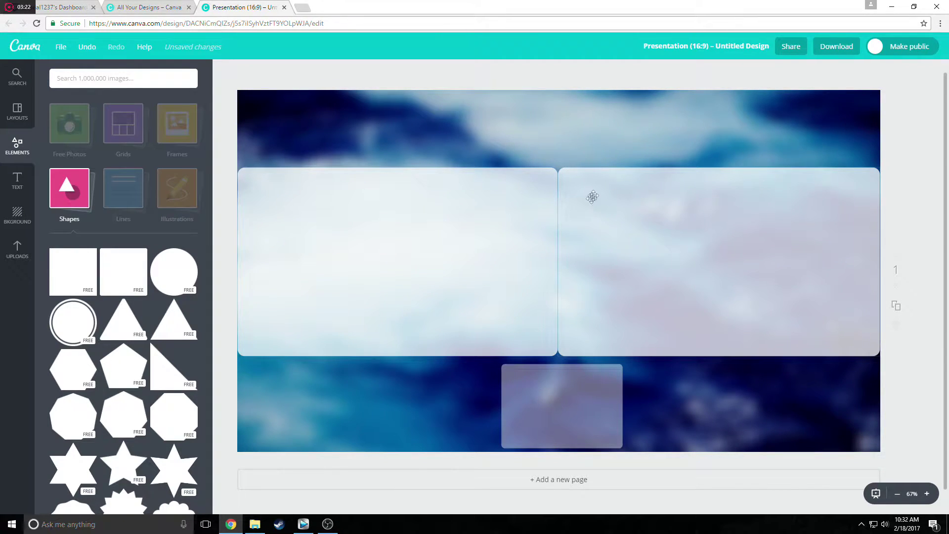
# Place a thin teal line from the Lines elements across the top of the page.
pyautogui.click(126, 186)
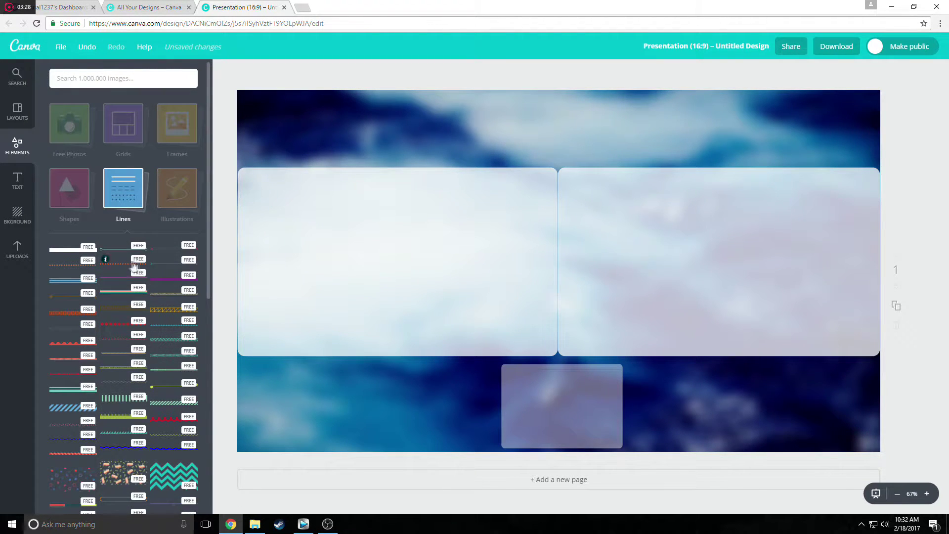
pyautogui.moveTo(154, 260); pyautogui.dragTo(598, 142)
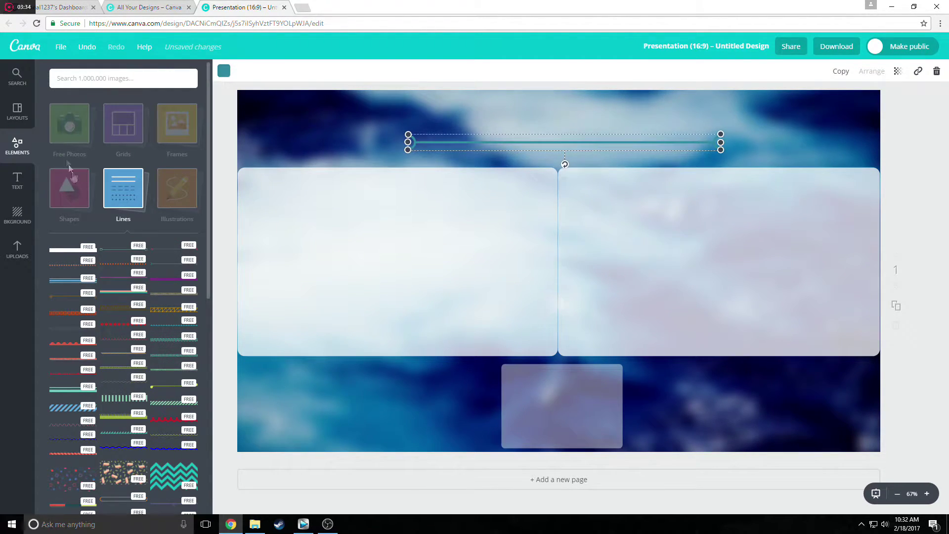
pyautogui.click(132, 200)
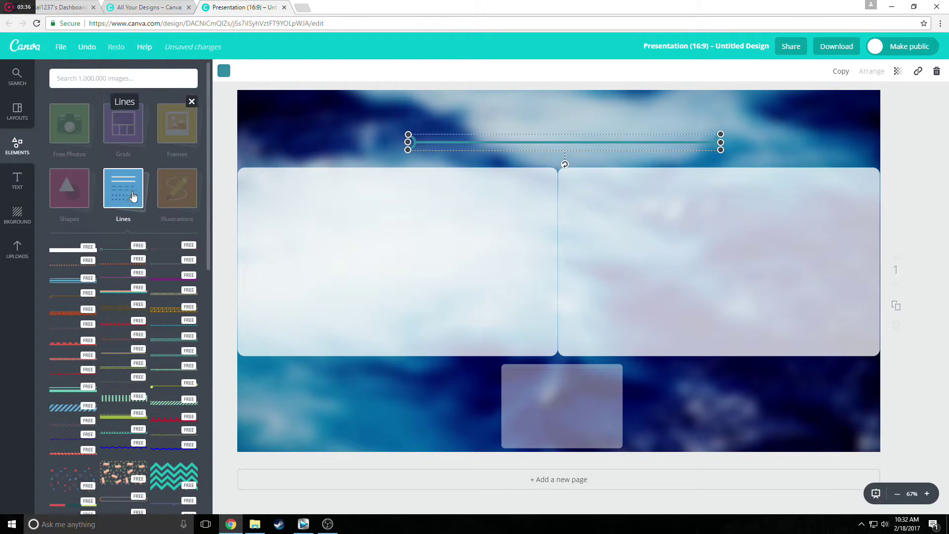
pyautogui.click(155, 195)
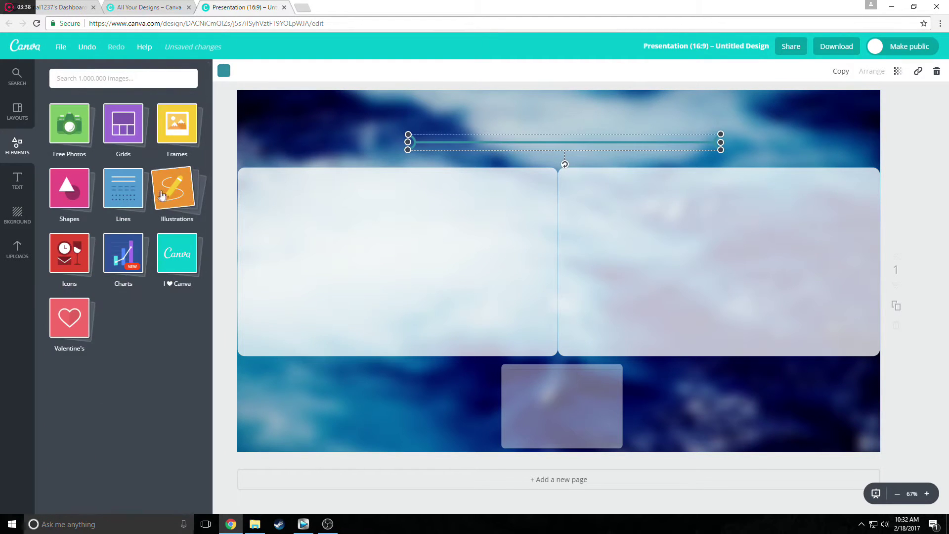
pyautogui.click(68, 179)
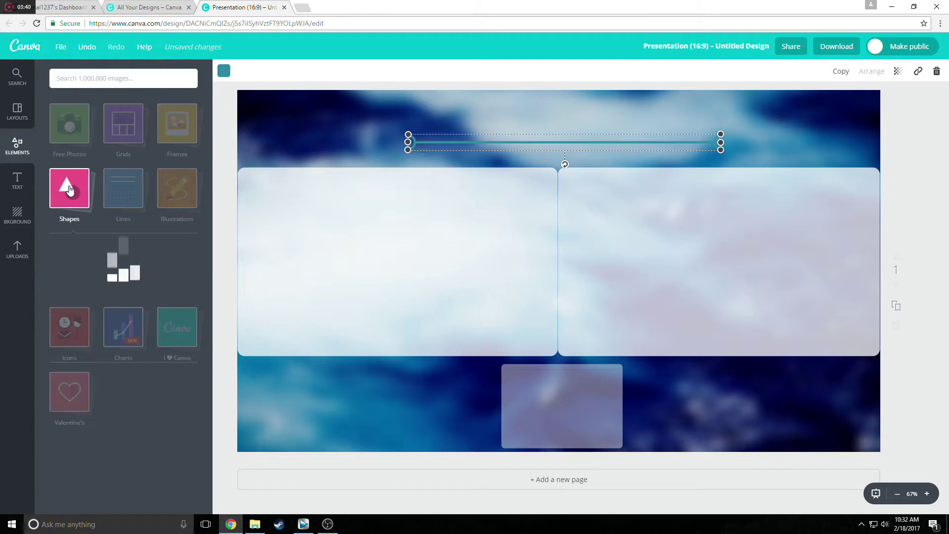
pyautogui.click(119, 181)
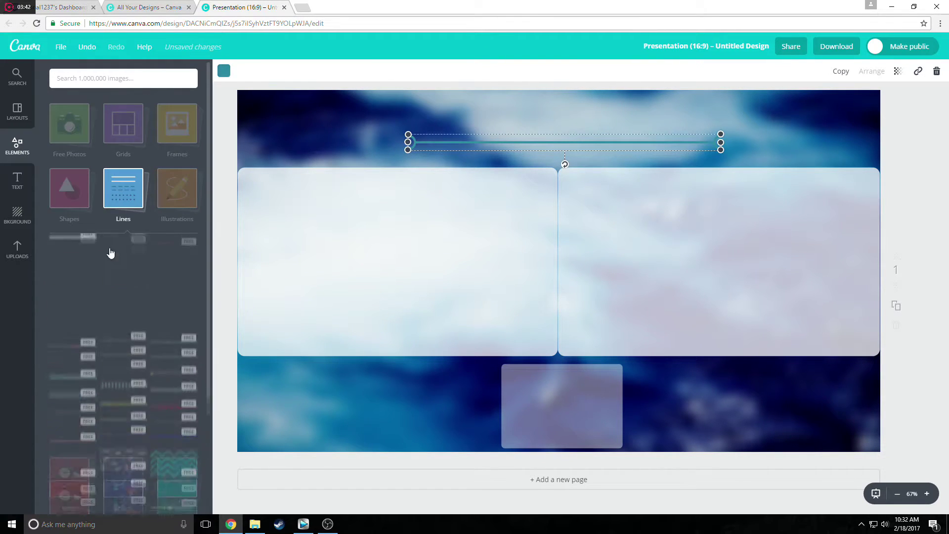
# Add a green circuit-style line and shrink it into the bottom-left corner.
pyautogui.moveTo(74, 329); pyautogui.dragTo(360, 339)
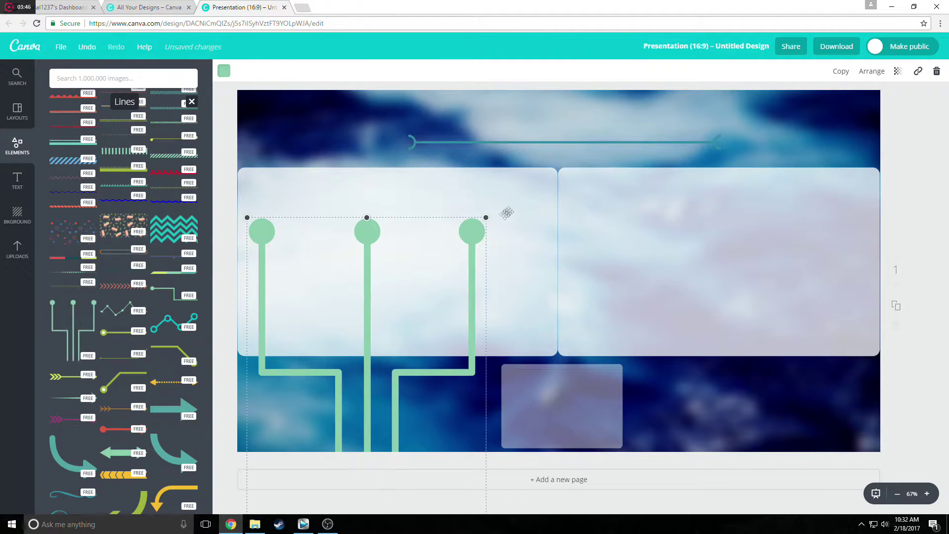
pyautogui.moveTo(488, 214); pyautogui.dragTo(353, 425)
pyautogui.click(285, 412)
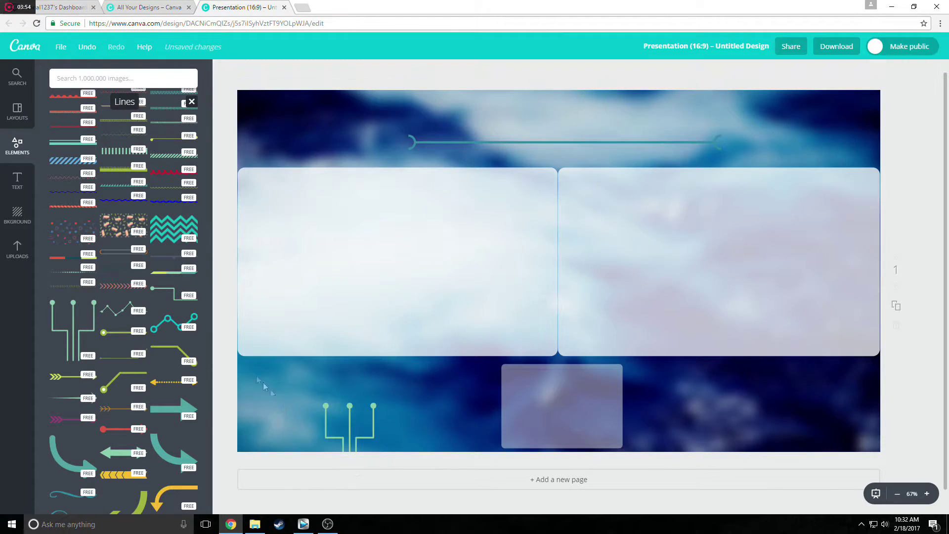
pyautogui.click(14, 254)
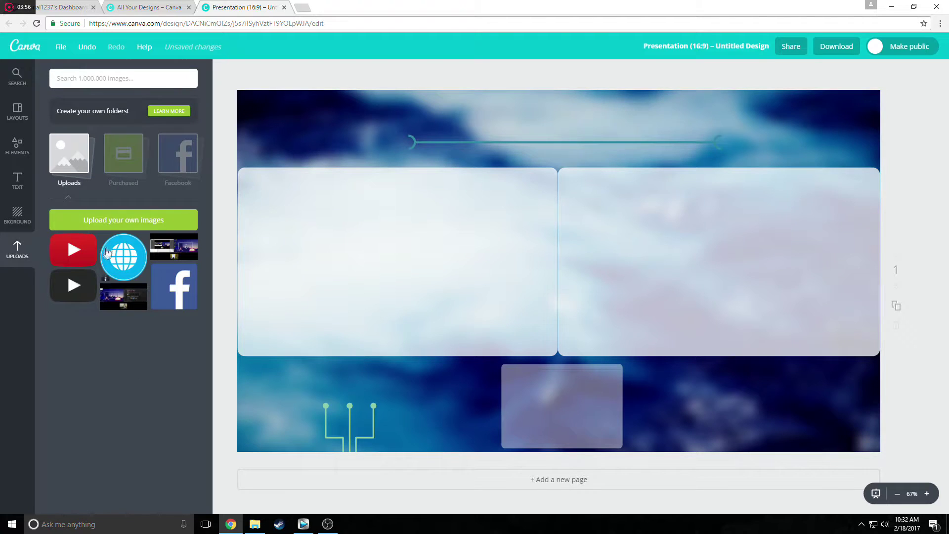
# Add small YouTube and globe icons from Uploads onto the first circuit prongs.
pyautogui.moveTo(84, 253); pyautogui.dragTo(309, 393)
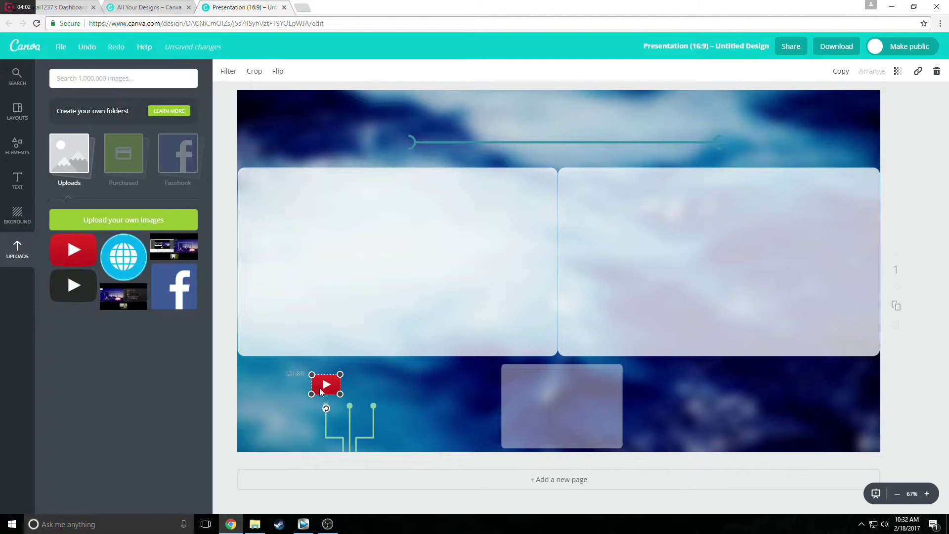
pyautogui.moveTo(339, 379); pyautogui.dragTo(336, 379)
pyautogui.moveTo(325, 389); pyautogui.dragTo(329, 392)
pyautogui.moveTo(111, 251); pyautogui.dragTo(370, 307)
pyautogui.moveTo(500, 252); pyautogui.dragTo(358, 380)
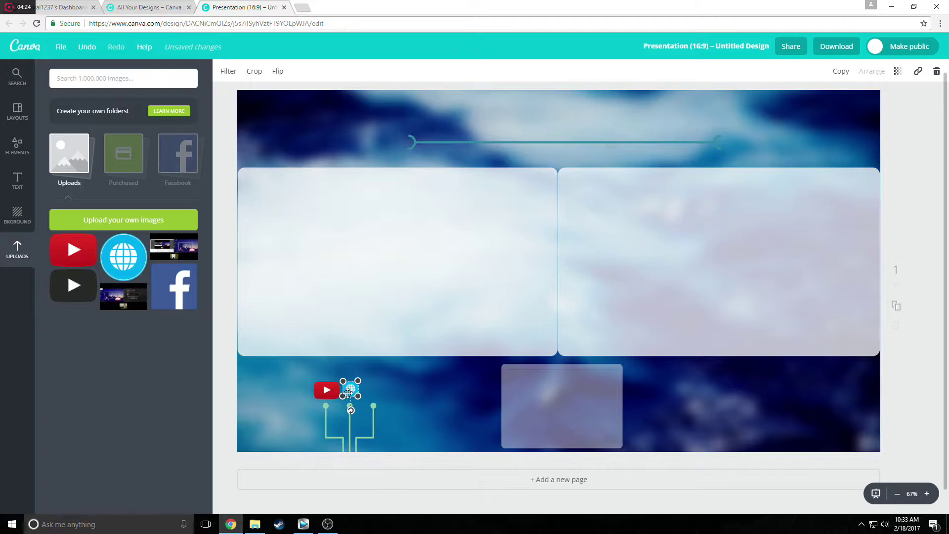
pyautogui.moveTo(348, 389); pyautogui.dragTo(348, 390)
pyautogui.click(378, 386)
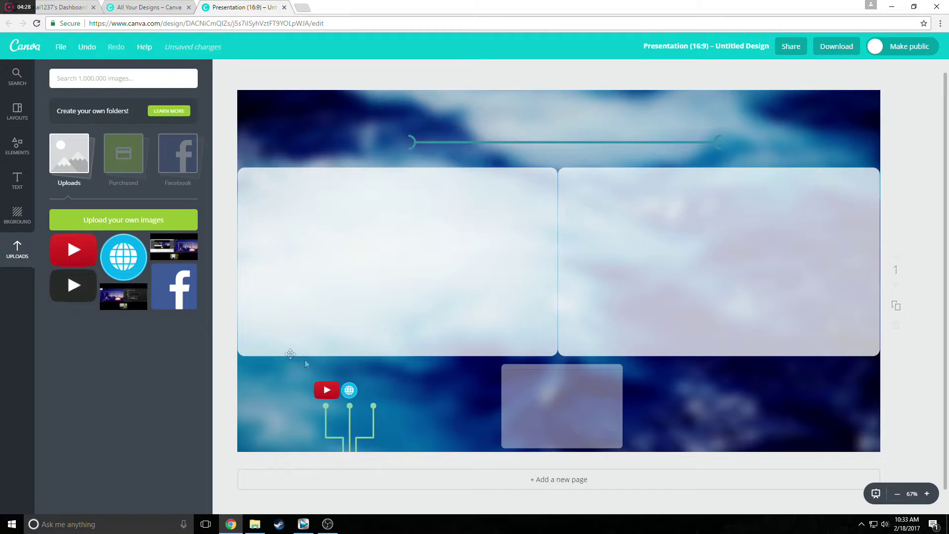
# Add a small Facebook icon beside the globe, then place an 'Add heading' text over the teal line.
pyautogui.moveTo(181, 297); pyautogui.dragTo(417, 283)
pyautogui.moveTo(569, 188); pyautogui.dragTo(303, 414)
pyautogui.moveTo(307, 447); pyautogui.dragTo(375, 391)
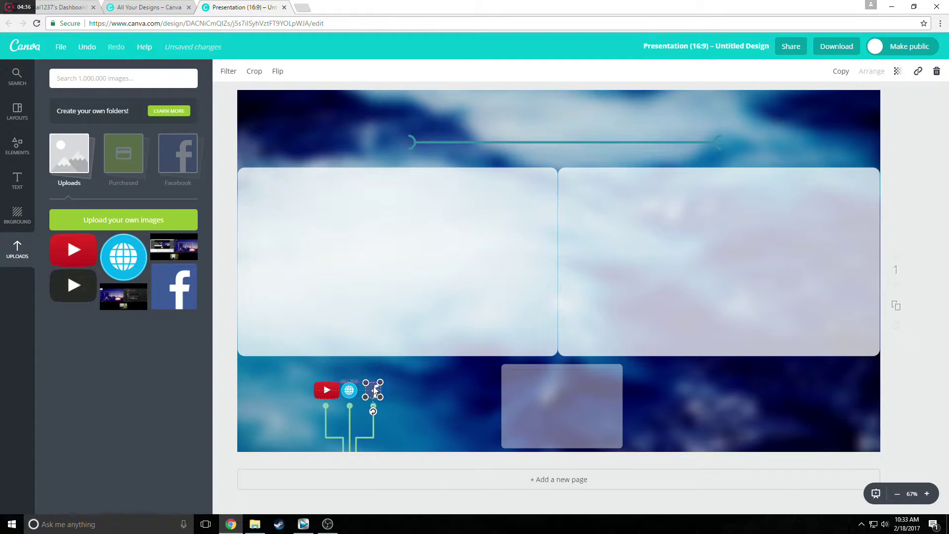
pyautogui.click(400, 395)
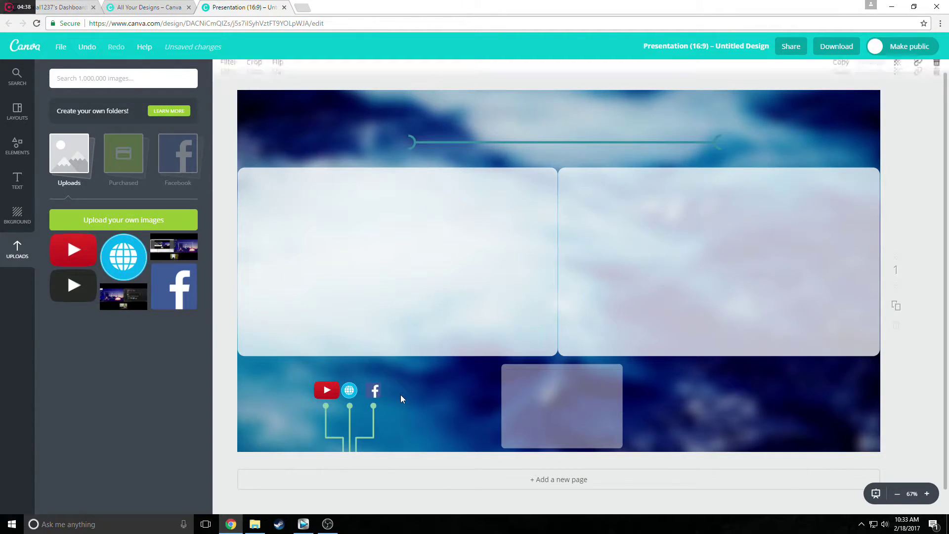
pyautogui.click(335, 391)
pyautogui.moveTo(340, 382); pyautogui.dragTo(334, 385)
pyautogui.click(323, 374)
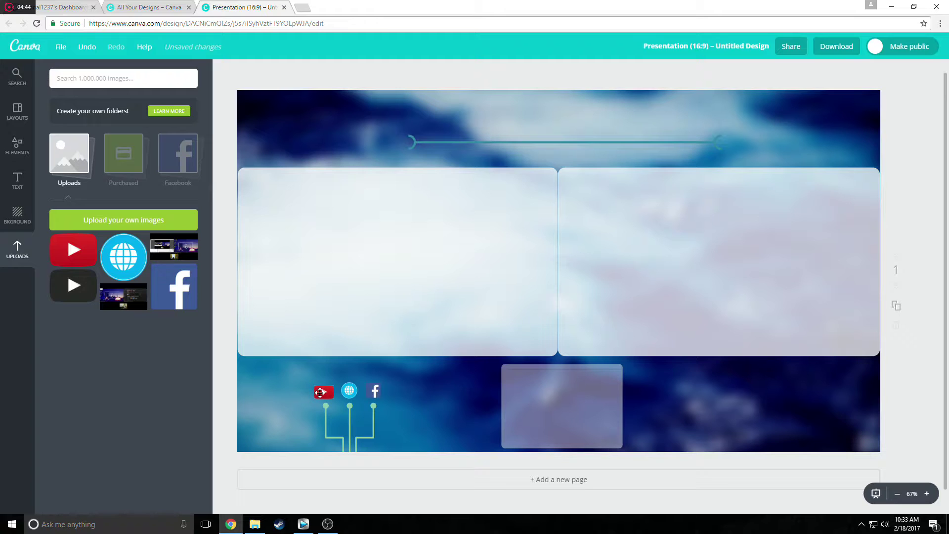
pyautogui.click(325, 372)
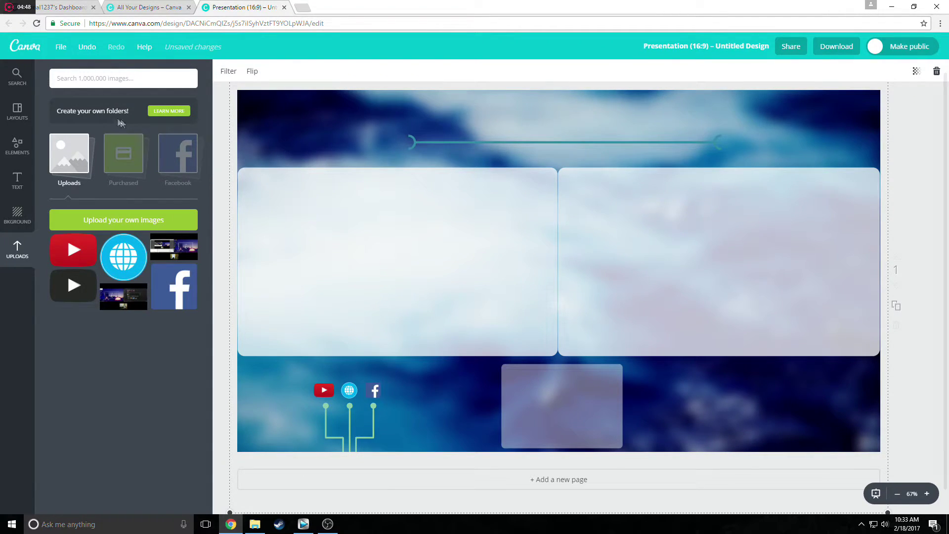
pyautogui.click(17, 181)
pyautogui.moveTo(183, 130); pyautogui.dragTo(574, 127)
# Make the Canva heading text white.
pyautogui.click(504, 115)
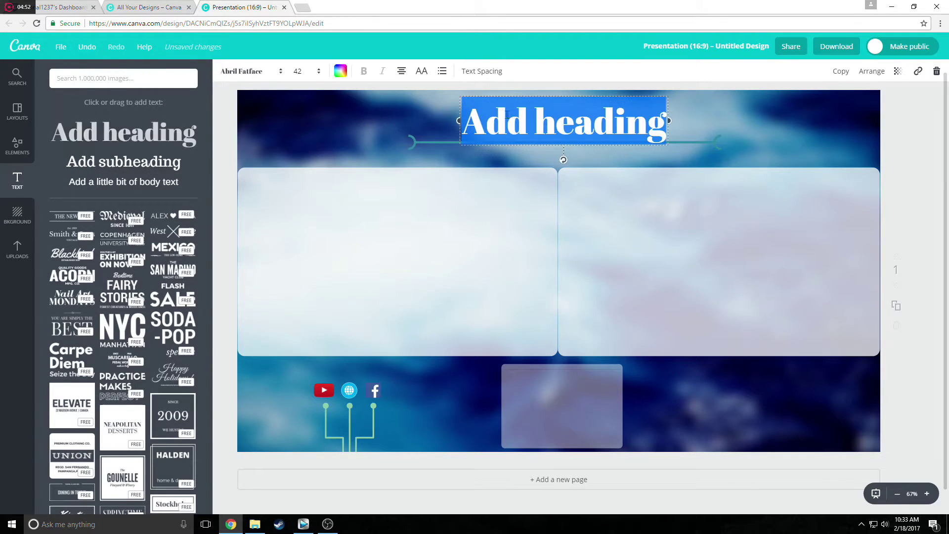
pyautogui.click(340, 71)
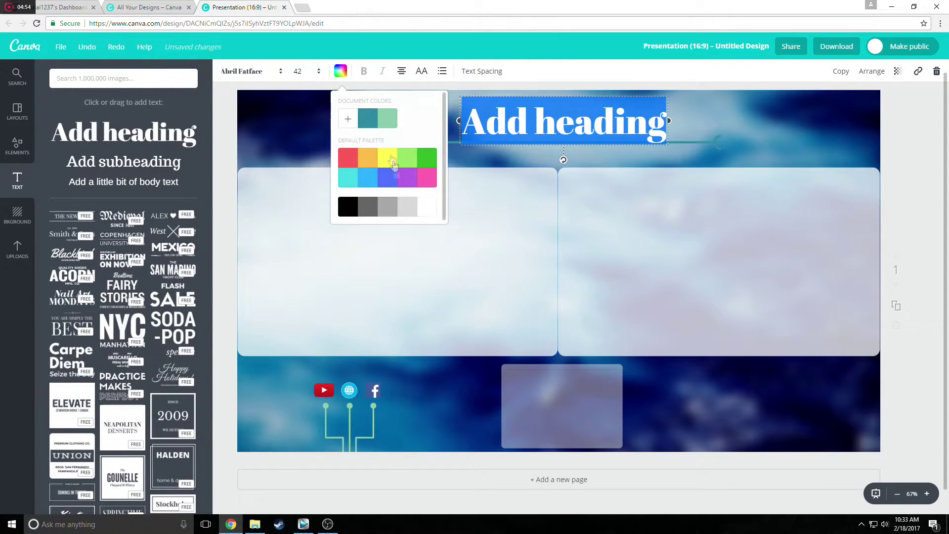
pyautogui.click(426, 207)
pyautogui.click(558, 130)
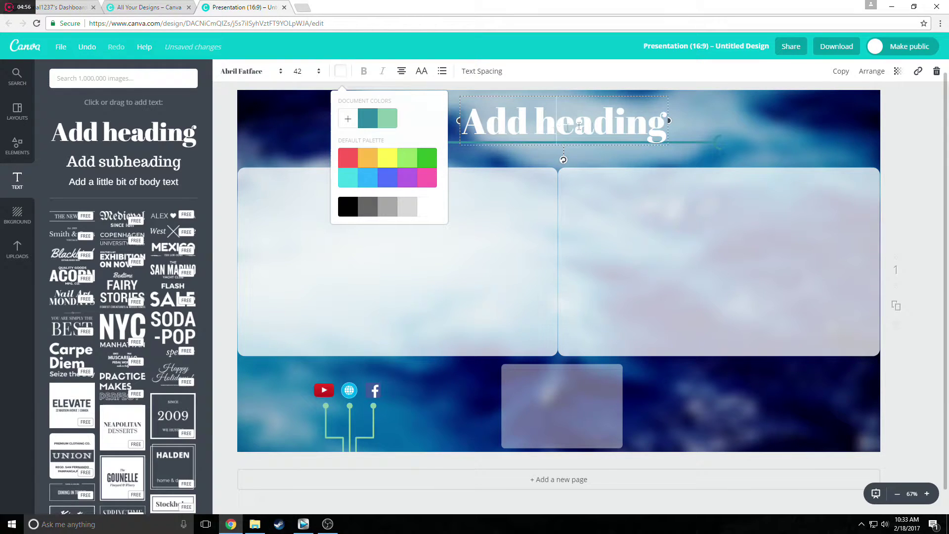
# Change the heading to read 'Tutorial 1237' and bring up the download options.
pyautogui.moveTo(664, 119); pyautogui.dragTo(575, 121)
pyautogui.moveTo(668, 119); pyautogui.dragTo(461, 122)
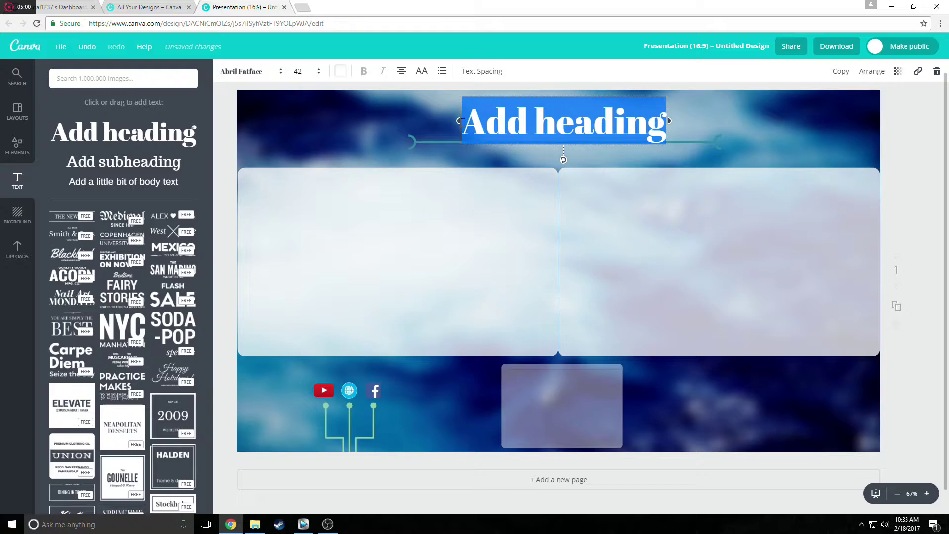
pyautogui.write('T')
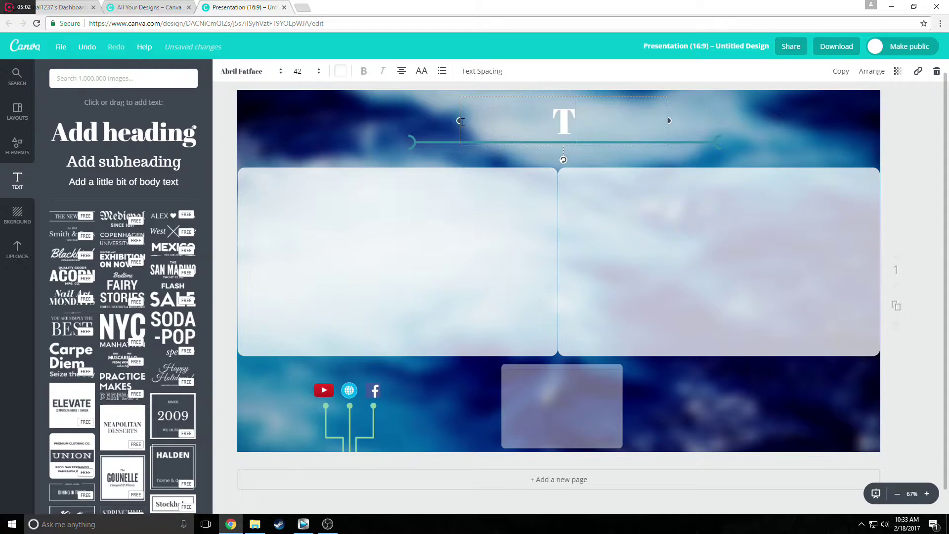
pyautogui.write('utorial1237')
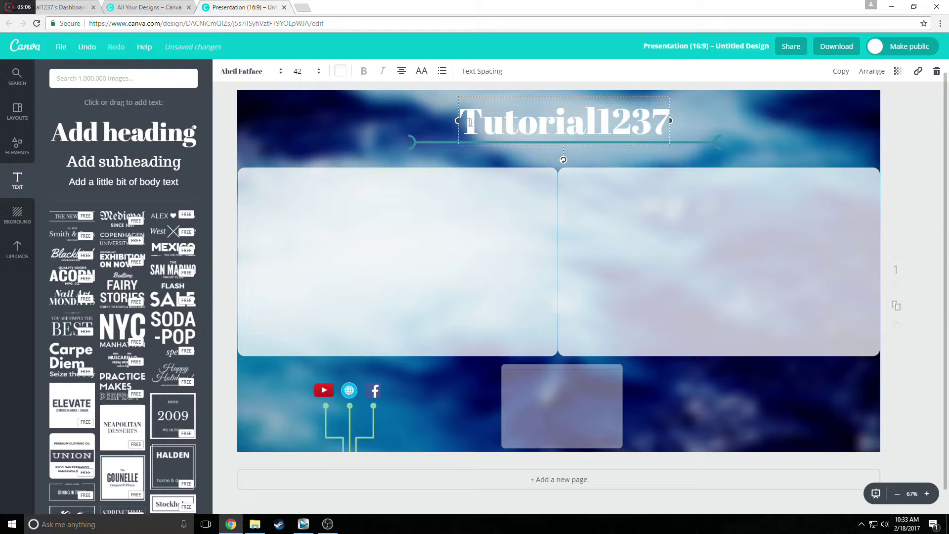
pyautogui.click(596, 118)
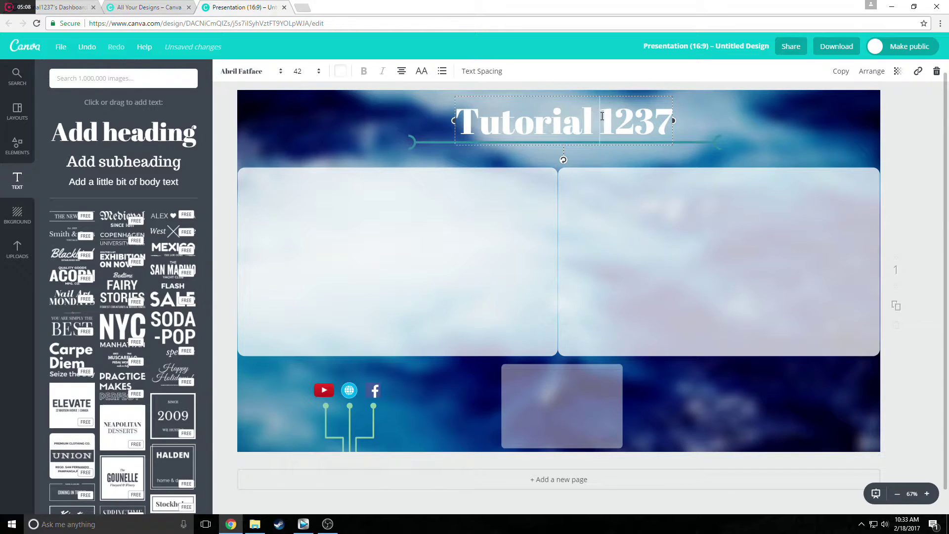
pyautogui.click(719, 131)
pyautogui.click(837, 46)
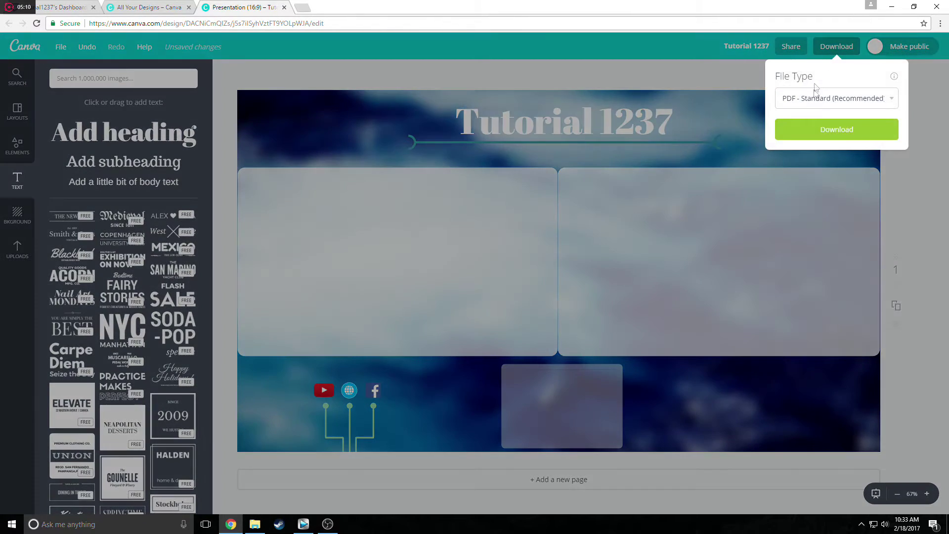
# Download the design as a PNG (Tutorial 1237 (1).png) and switch to OBS Studio.
pyautogui.click(823, 101)
pyautogui.click(806, 120)
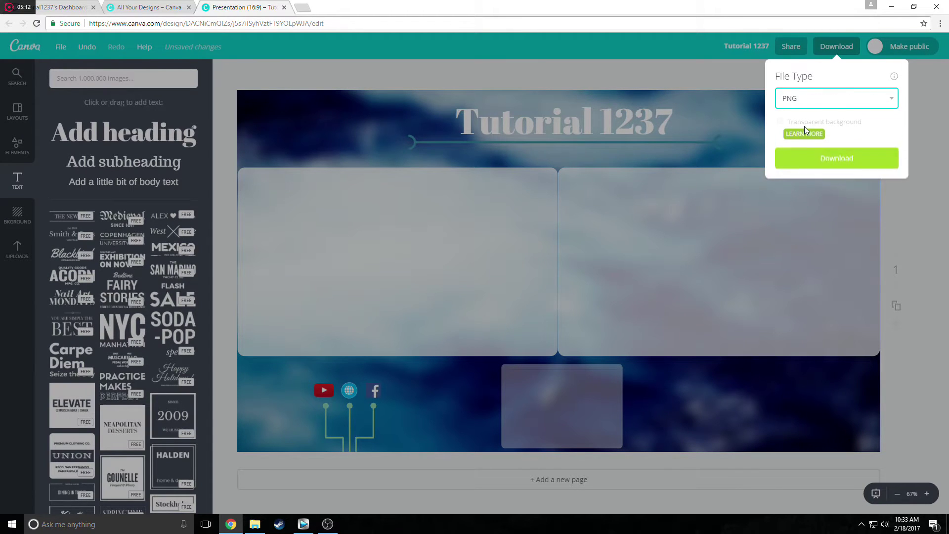
pyautogui.click(809, 159)
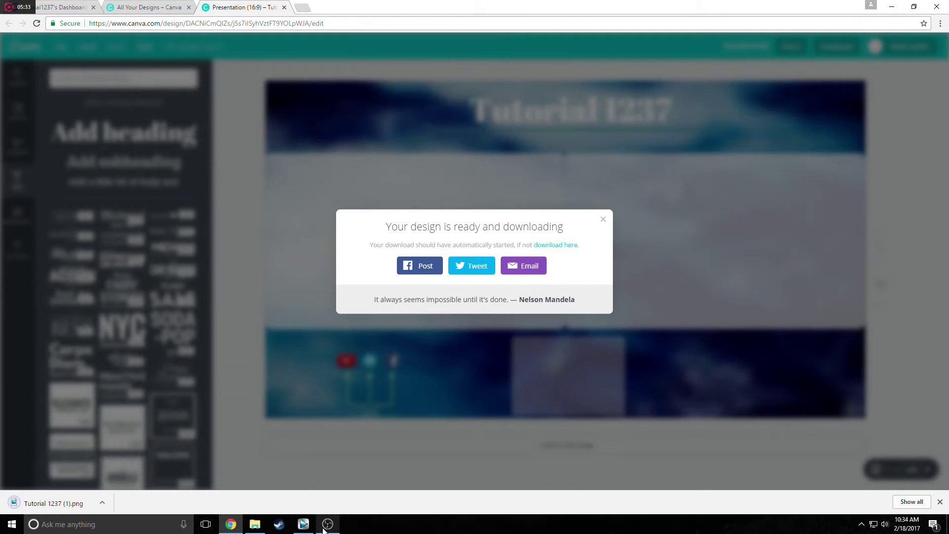
pyautogui.click(327, 525)
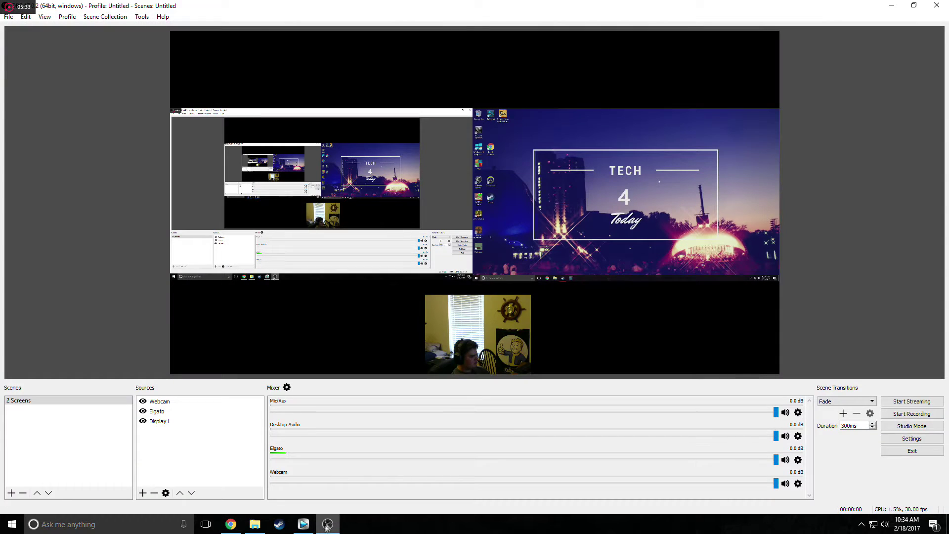
# Add a new image source named Backdrop.
pyautogui.click(143, 493)
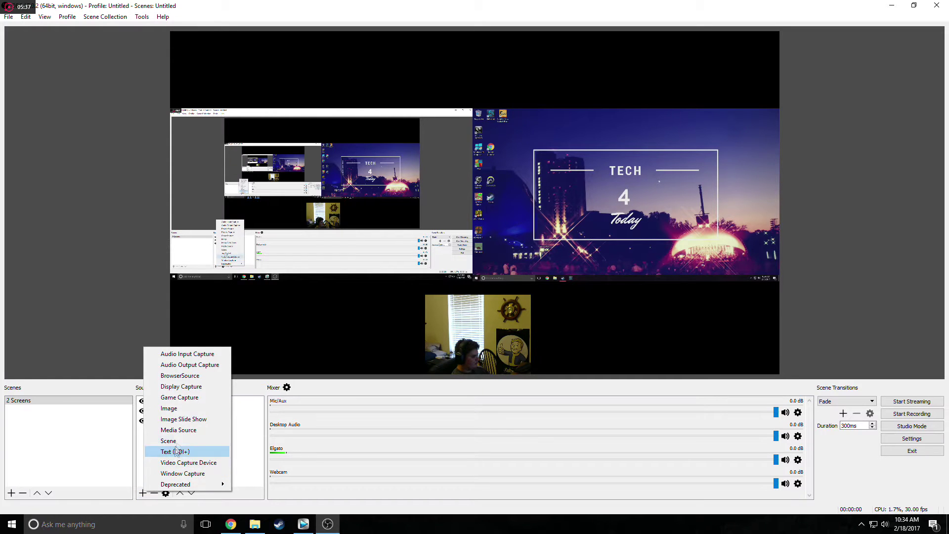
pyautogui.click(168, 408)
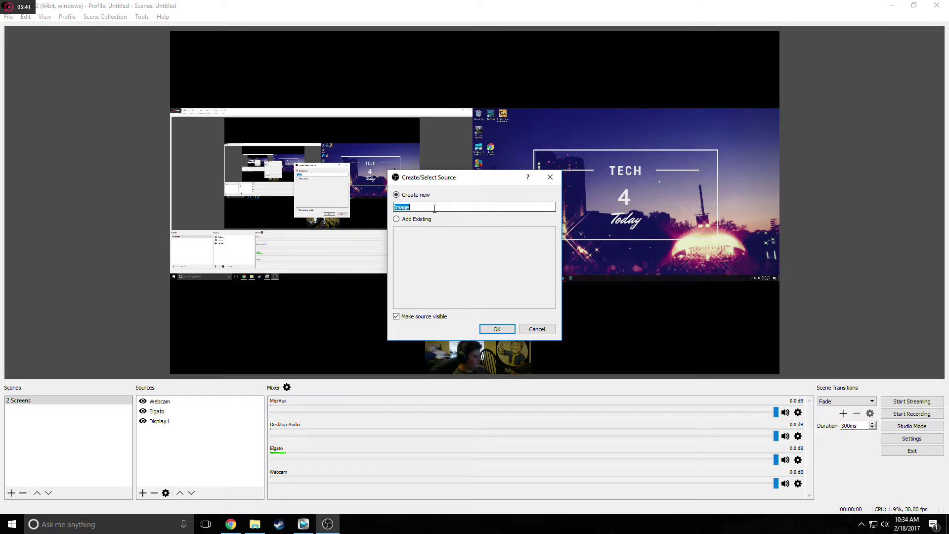
pyautogui.write('Backdrop')
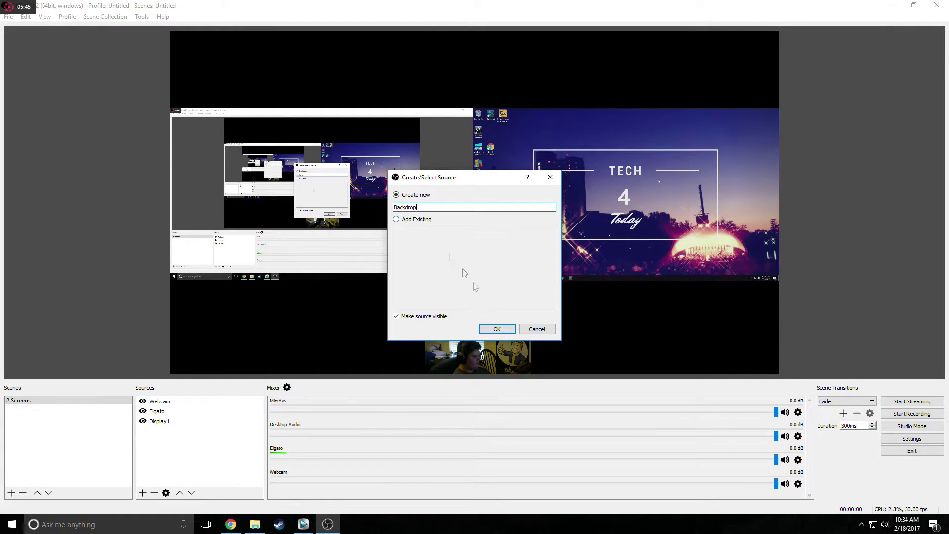
pyautogui.click(500, 332)
# Load Tutorial 1237 (1).png from Downloads into Backdrop and move it to the bottom of Sources.
pyautogui.click(623, 326)
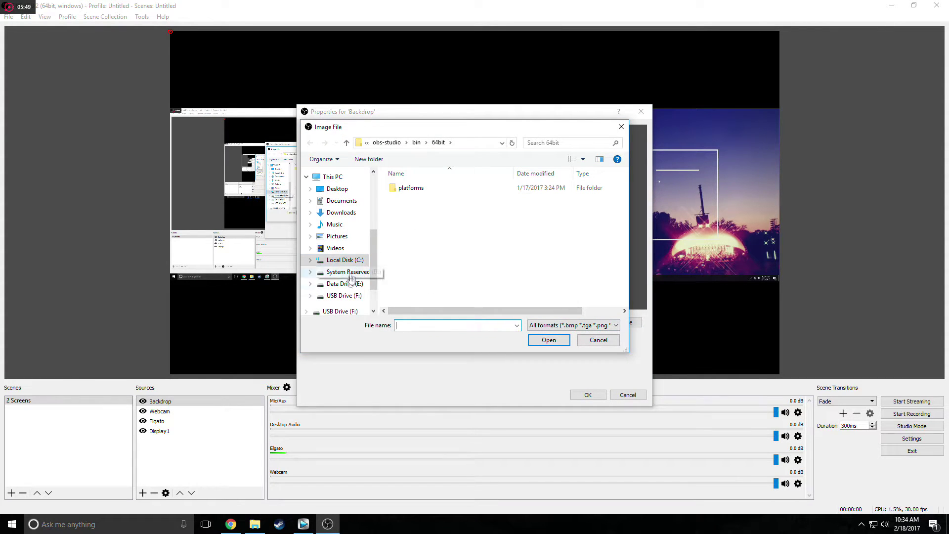
pyautogui.click(346, 213)
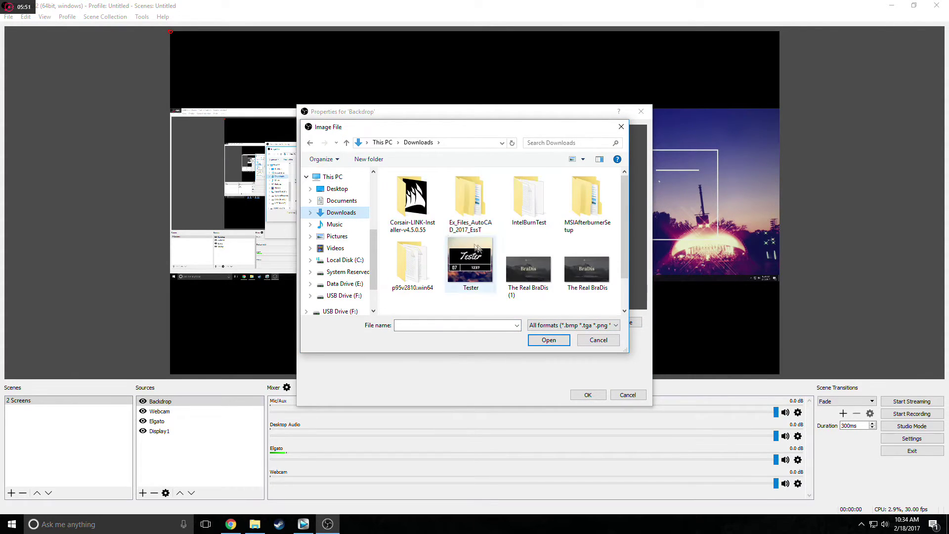
pyautogui.scroll(-1, 485, 250)
pyautogui.click(412, 291)
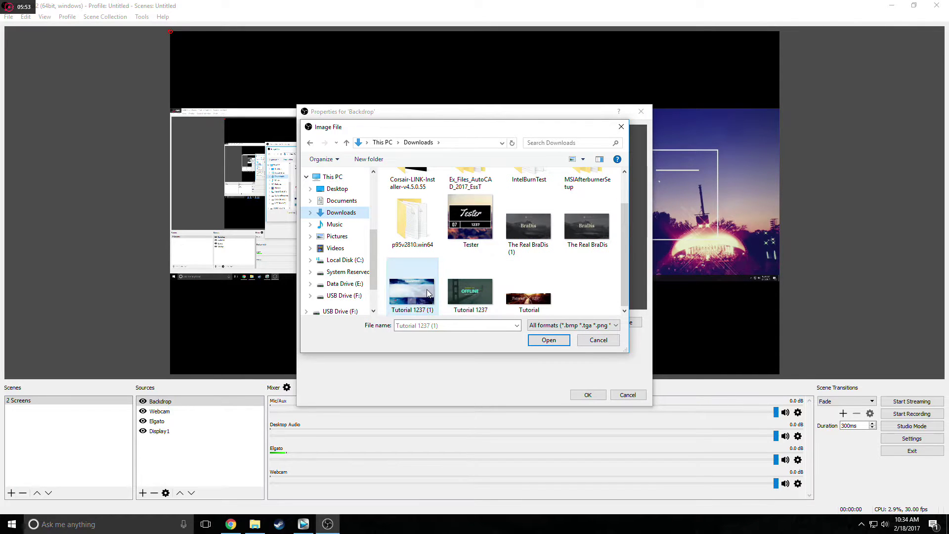
pyautogui.click(531, 339)
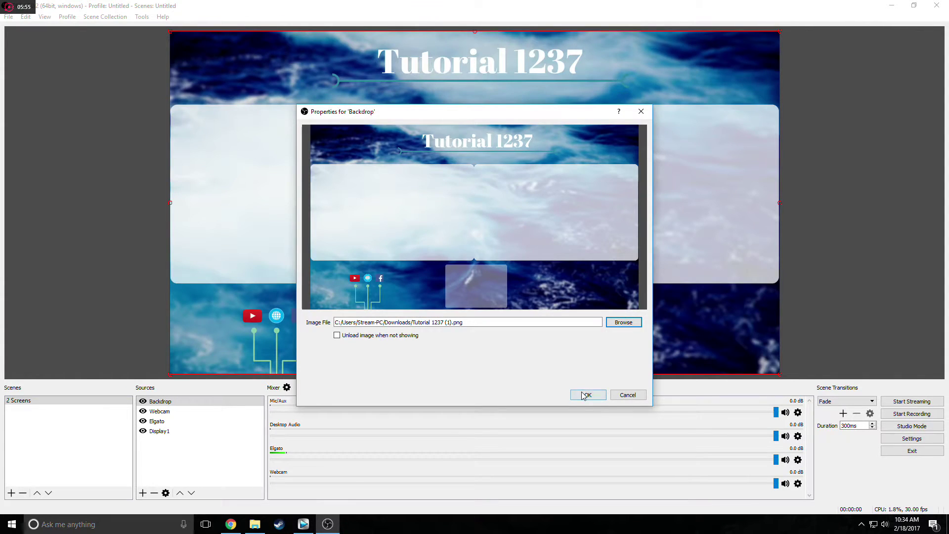
pyautogui.click(586, 394)
pyautogui.moveTo(195, 401); pyautogui.dragTo(170, 457)
pyautogui.click(141, 314)
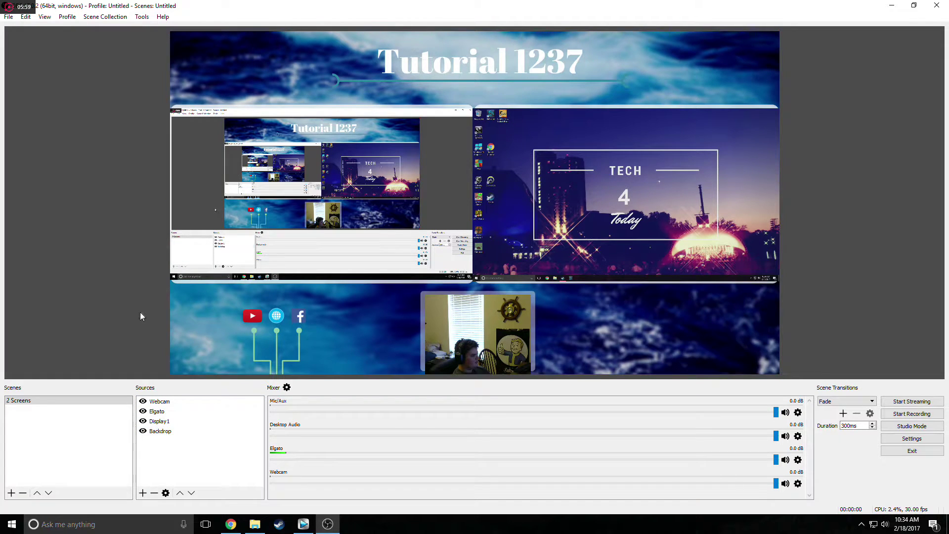
# Resize and fit the Display1 and Elgato captures into the left and right backdrop frames.
pyautogui.click(288, 225)
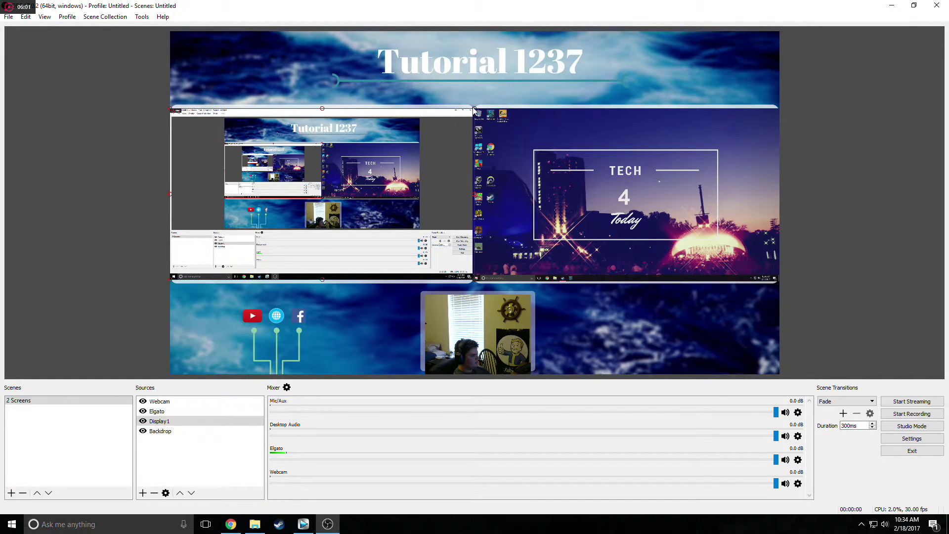
pyautogui.moveTo(473, 110); pyautogui.dragTo(466, 115)
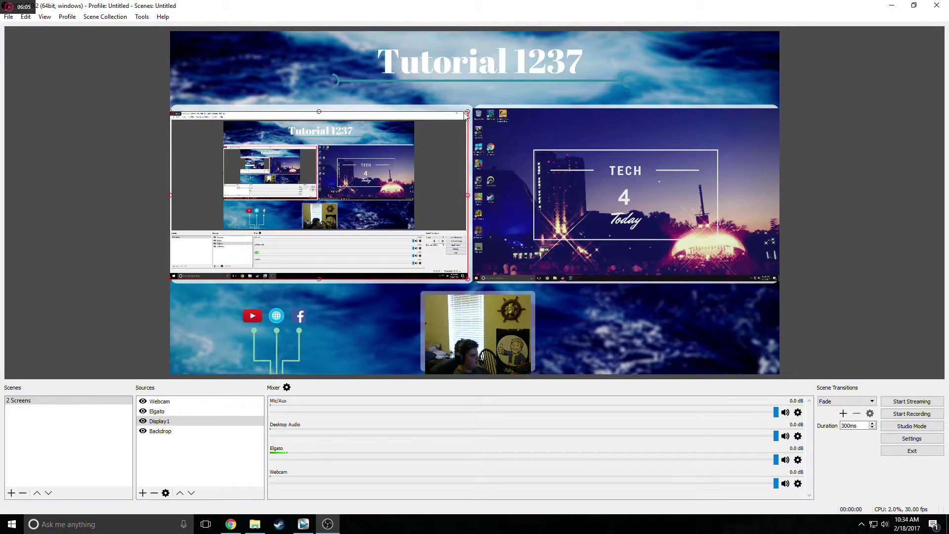
pyautogui.moveTo(397, 159); pyautogui.dragTo(405, 156)
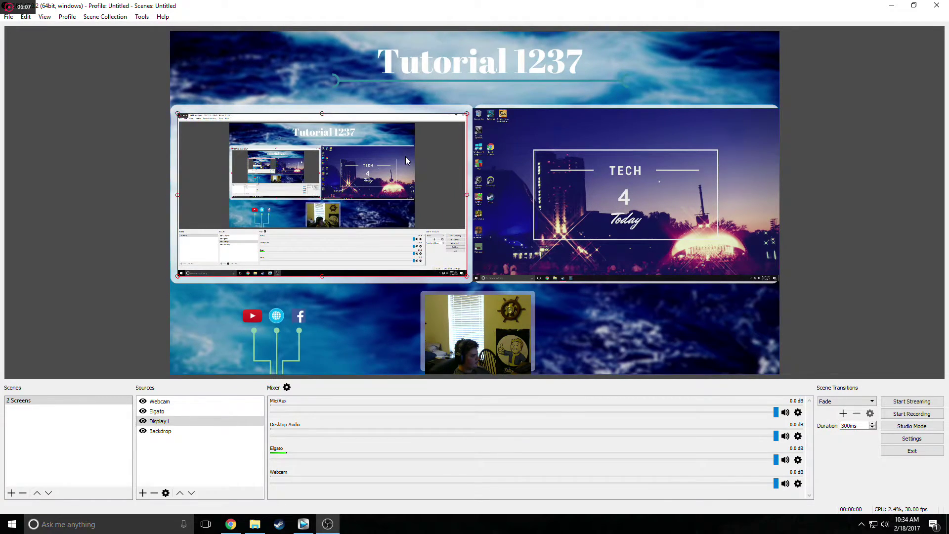
pyautogui.click(517, 164)
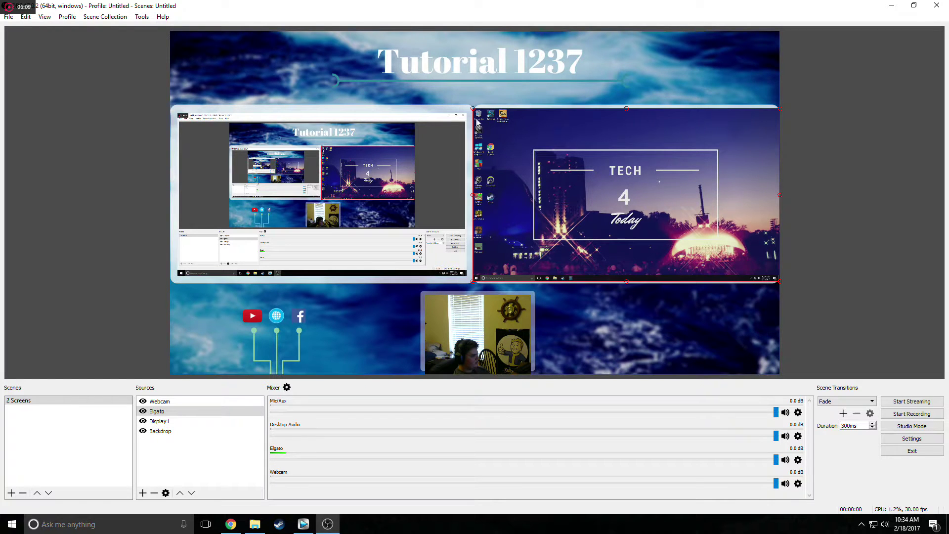
pyautogui.moveTo(474, 111); pyautogui.dragTo(502, 123)
pyautogui.moveTo(553, 155); pyautogui.dragTo(544, 150)
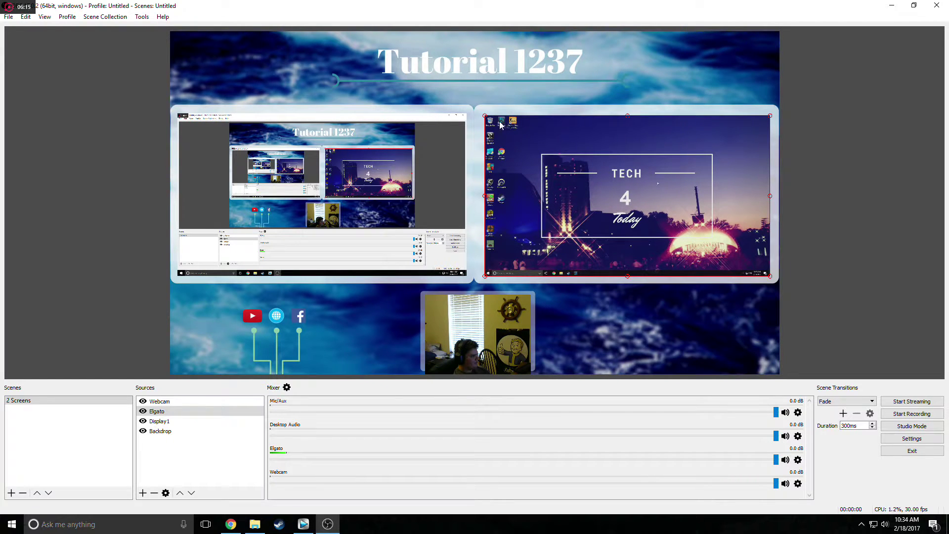
pyautogui.moveTo(486, 119); pyautogui.dragTo(480, 116)
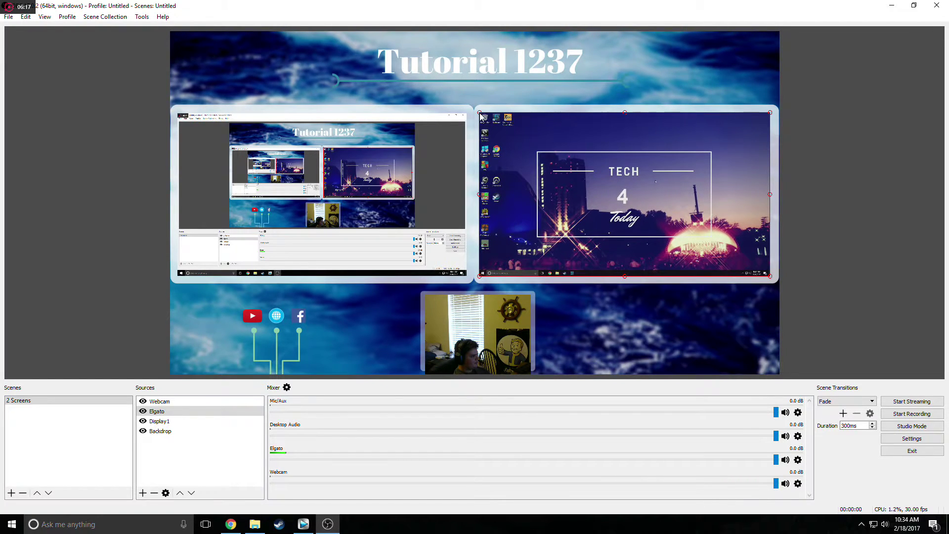
pyautogui.moveTo(523, 137); pyautogui.dragTo(220, 138)
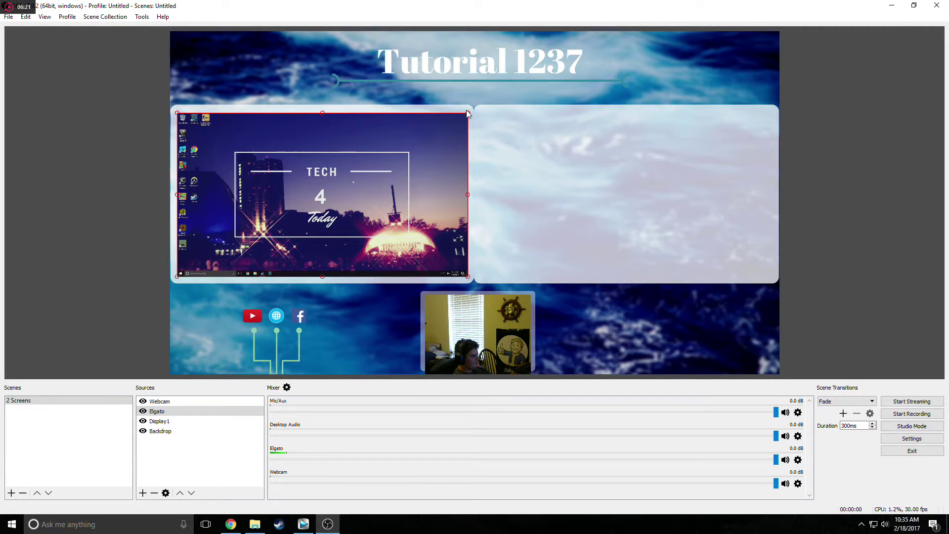
pyautogui.moveTo(467, 111); pyautogui.dragTo(466, 116)
pyautogui.moveTo(403, 164); pyautogui.dragTo(708, 163)
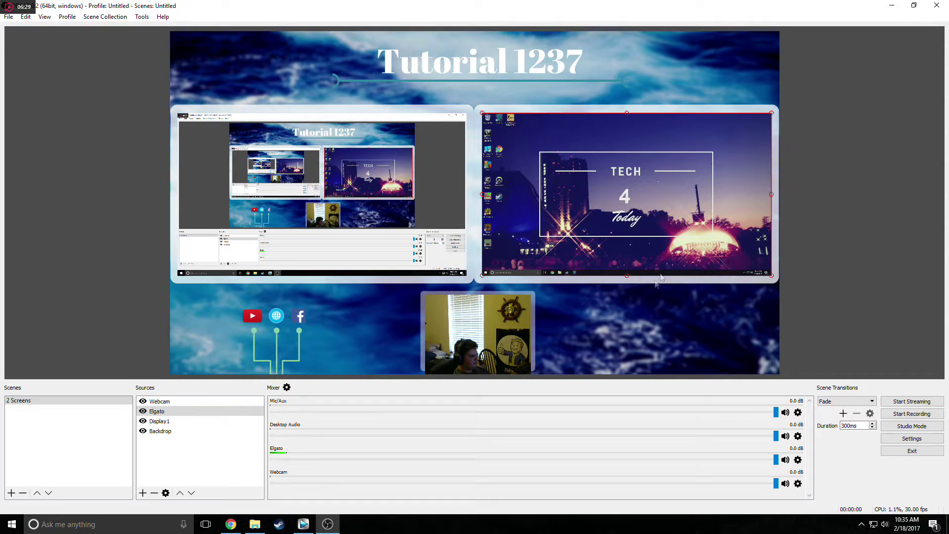
pyautogui.click(634, 319)
# Shrink and nudge the webcam so it fits inside its backdrop frame.
pyautogui.click(529, 307)
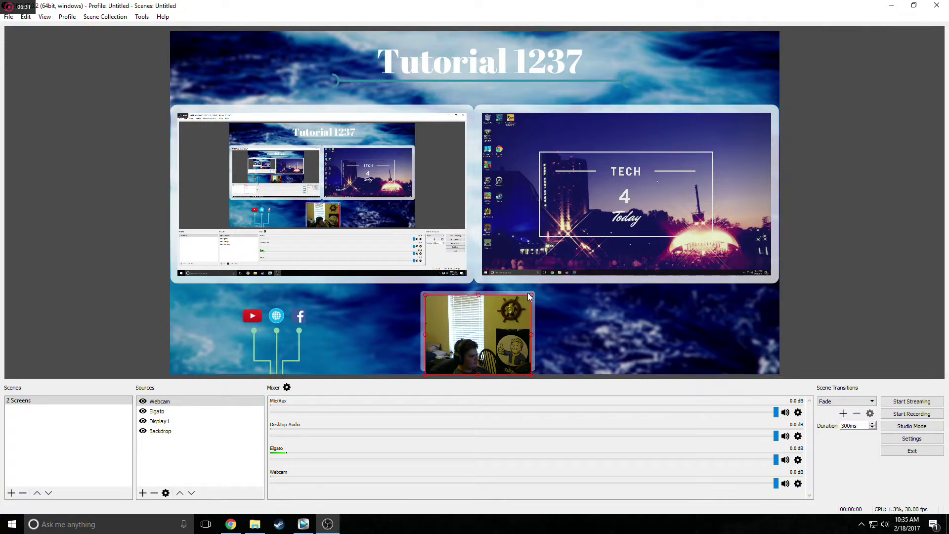
pyautogui.moveTo(529, 295); pyautogui.dragTo(526, 297)
pyautogui.moveTo(501, 333); pyautogui.dragTo(503, 329)
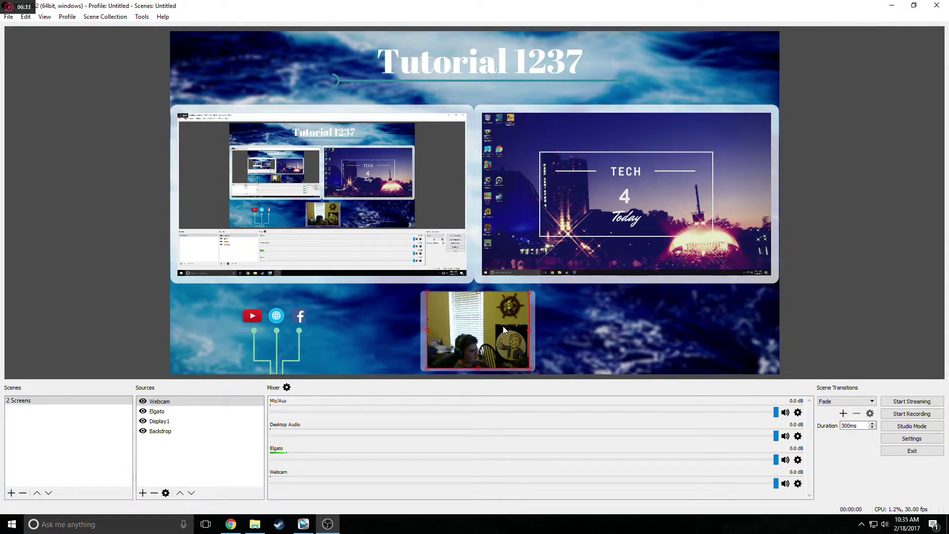
pyautogui.moveTo(528, 295); pyautogui.dragTo(509, 313)
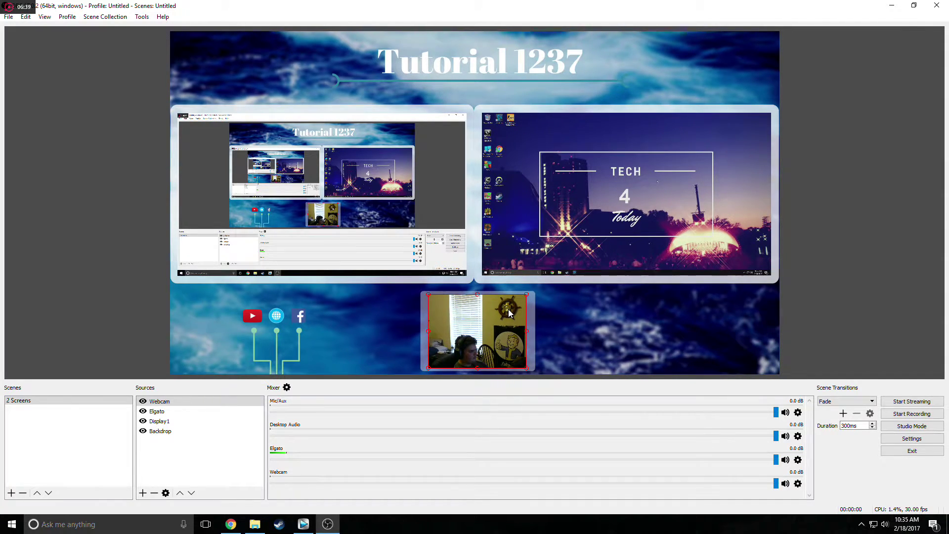
pyautogui.click(574, 304)
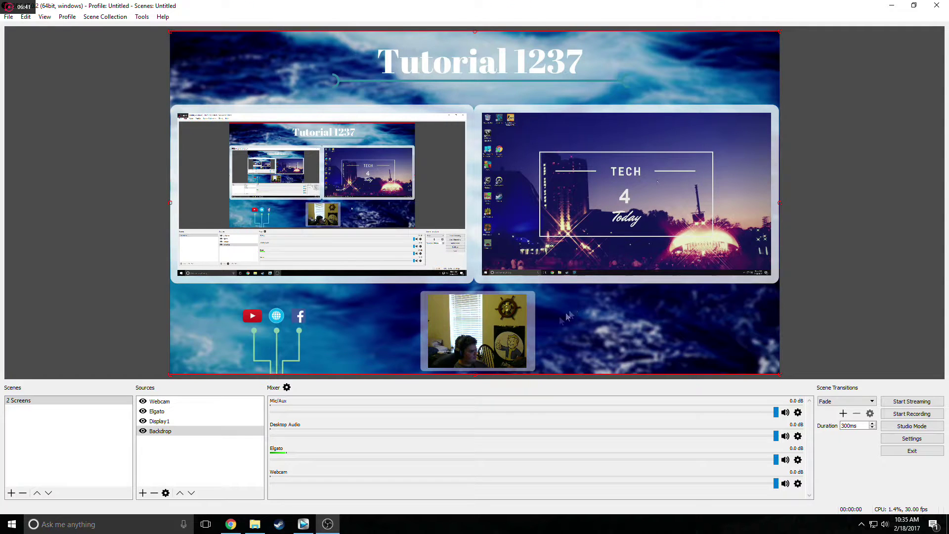
pyautogui.click(64, 319)
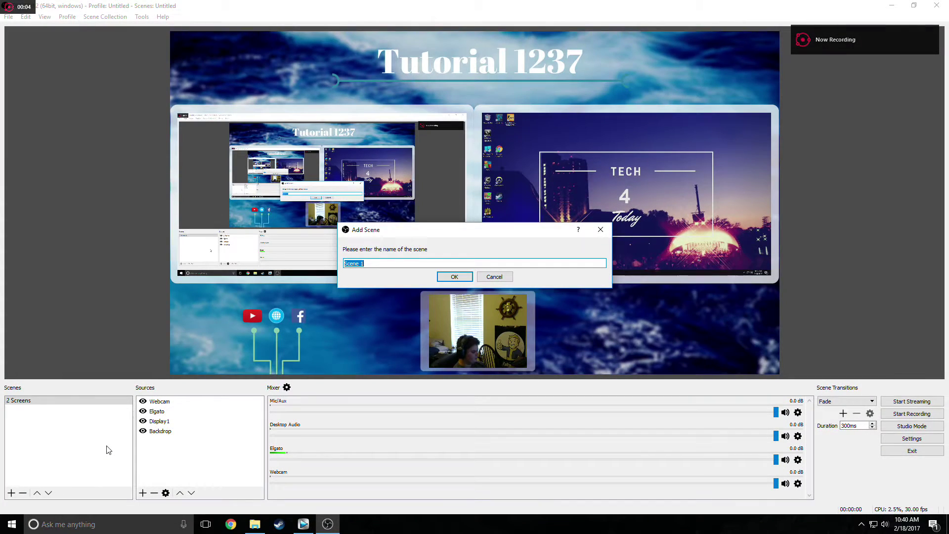
# Create a 'Webcam only' scene with the existing Webcam source, moved down left of centre.
pyautogui.write('Werbca')
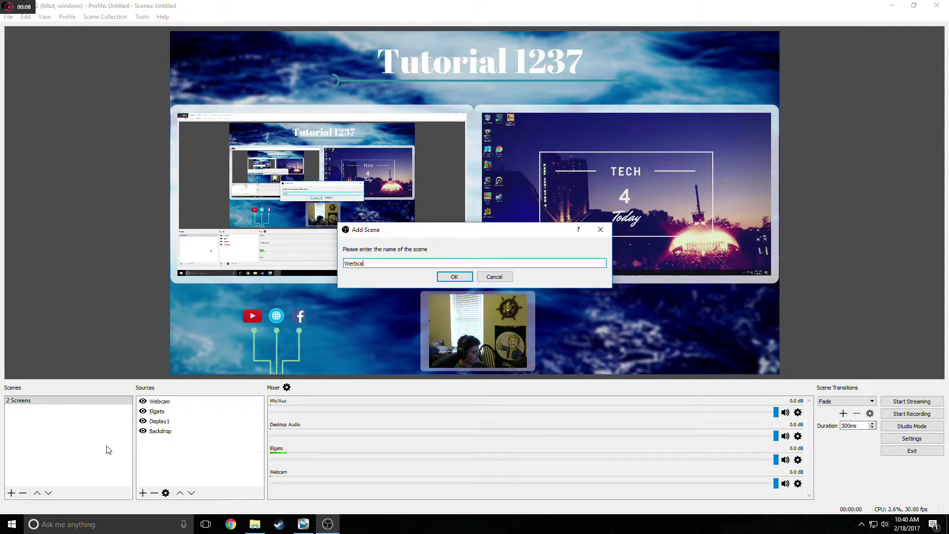
pyautogui.write('m only')
pyautogui.press('Return')
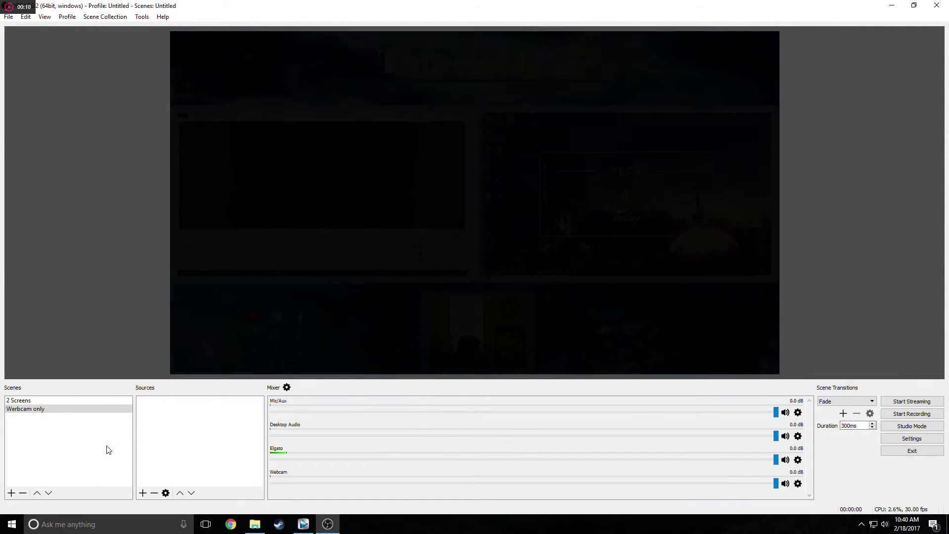
pyautogui.click(143, 495)
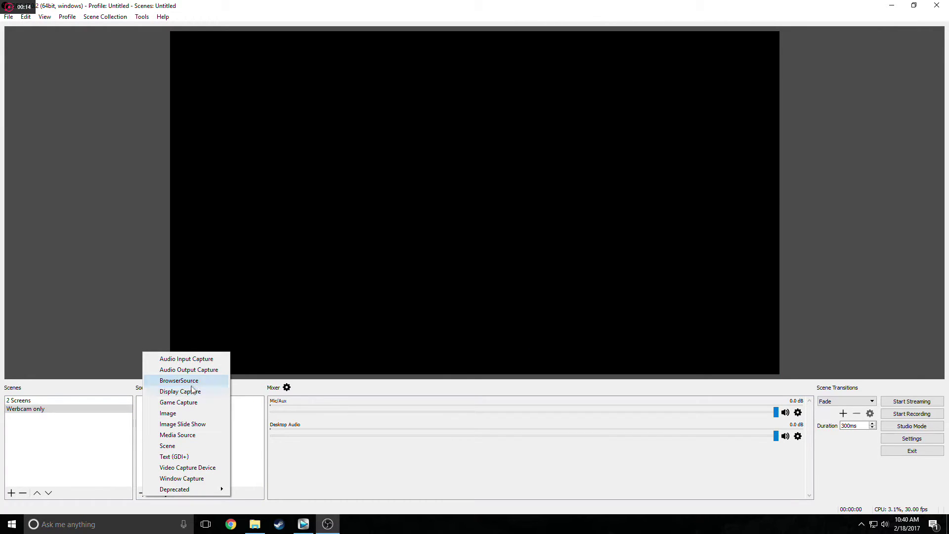
pyautogui.click(191, 467)
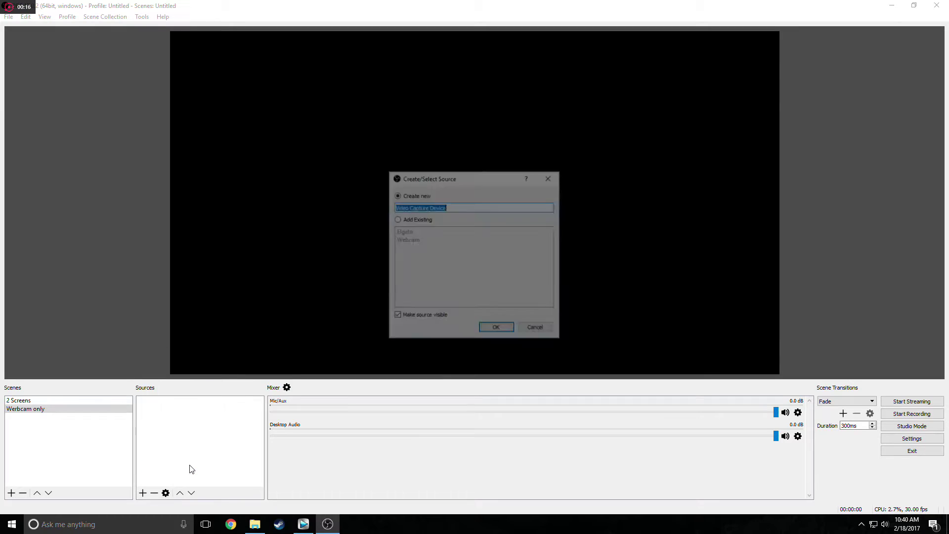
pyautogui.click(414, 220)
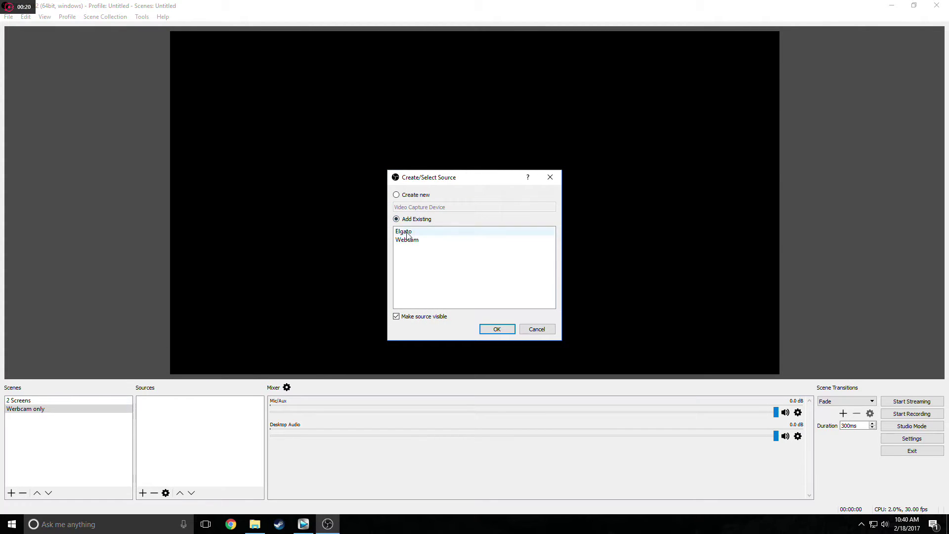
pyautogui.click(410, 241)
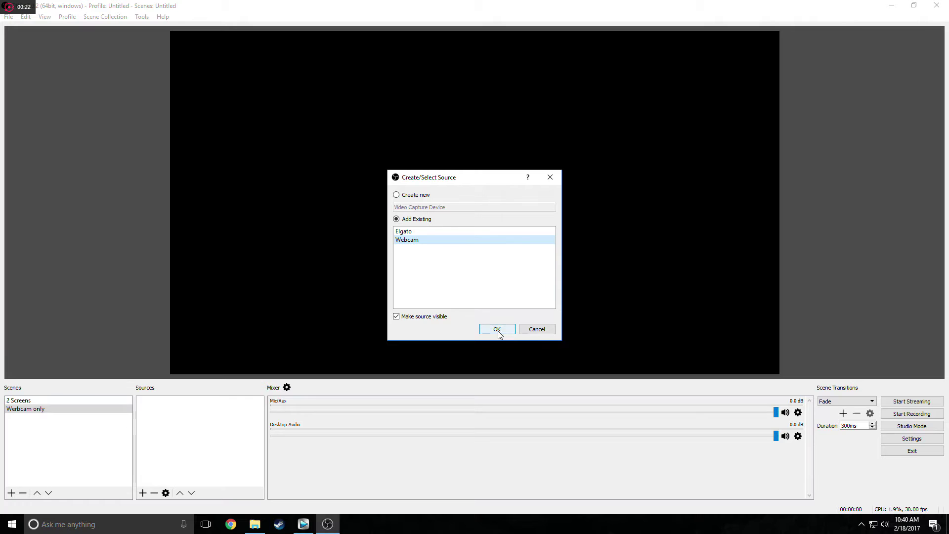
pyautogui.click(497, 330)
pyautogui.moveTo(314, 159); pyautogui.dragTo(341, 239)
pyautogui.click(142, 493)
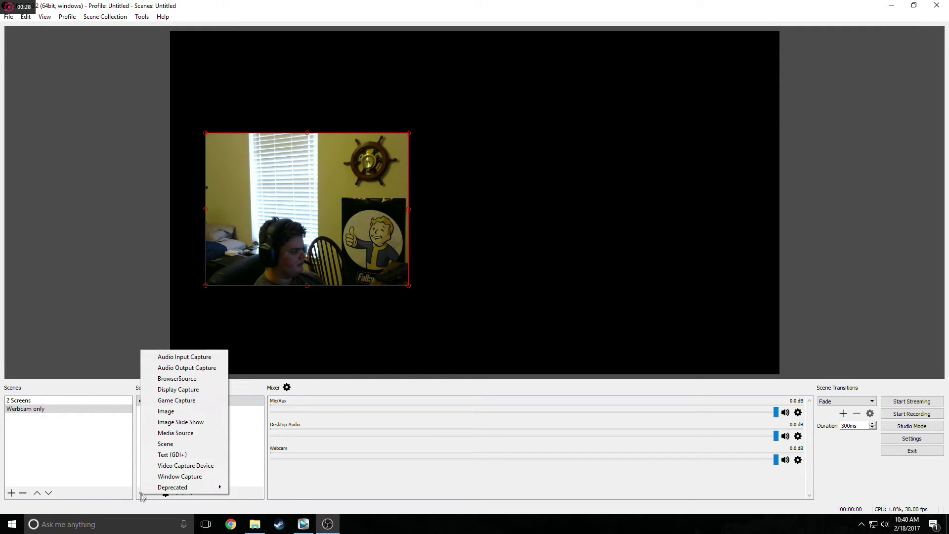
# Add a 'Backdrop plain' image source using the Tutorial 1237 (2) image.
pyautogui.click(181, 411)
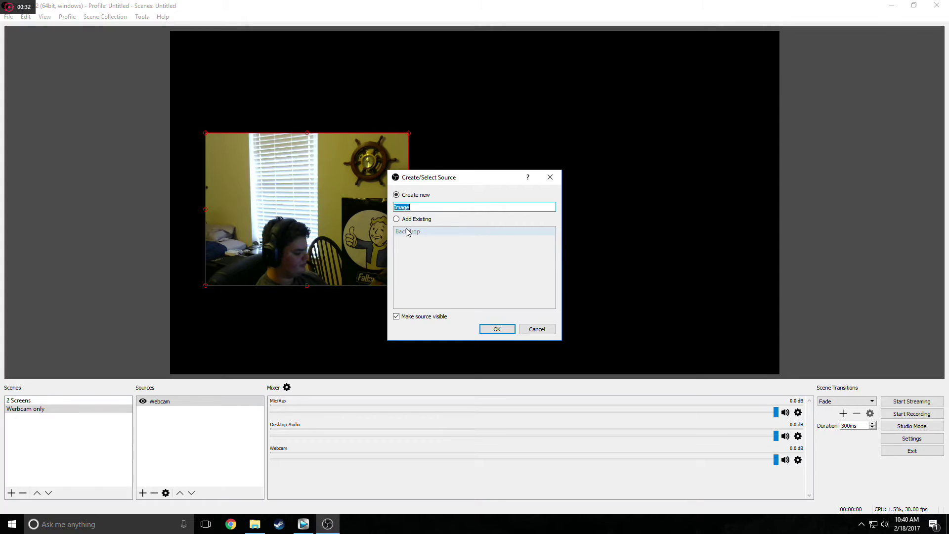
pyautogui.write('Backdr')
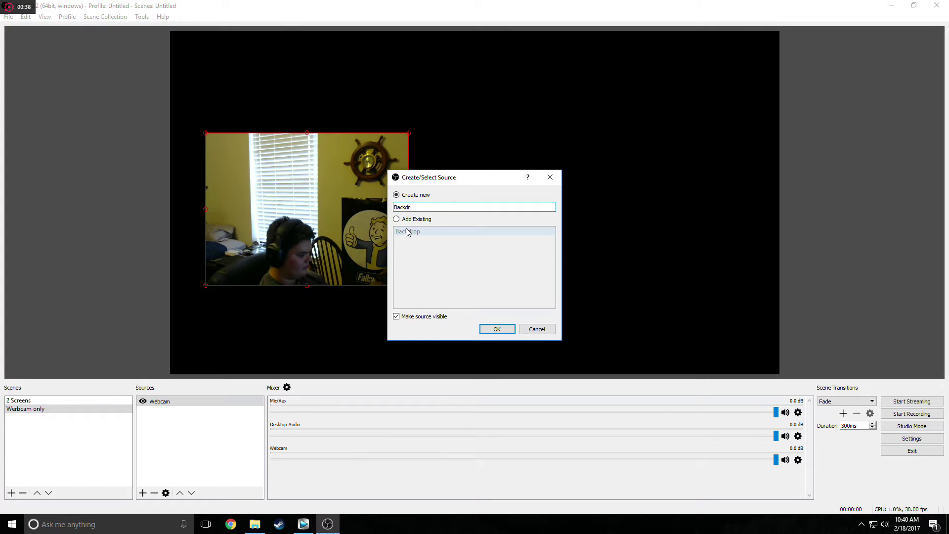
pyautogui.write('op plain')
pyautogui.click(488, 328)
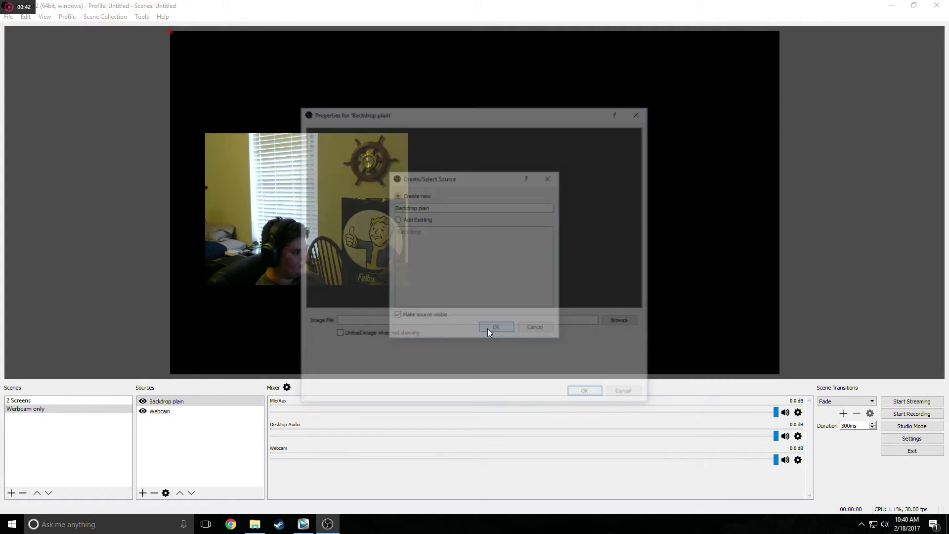
pyautogui.click(613, 321)
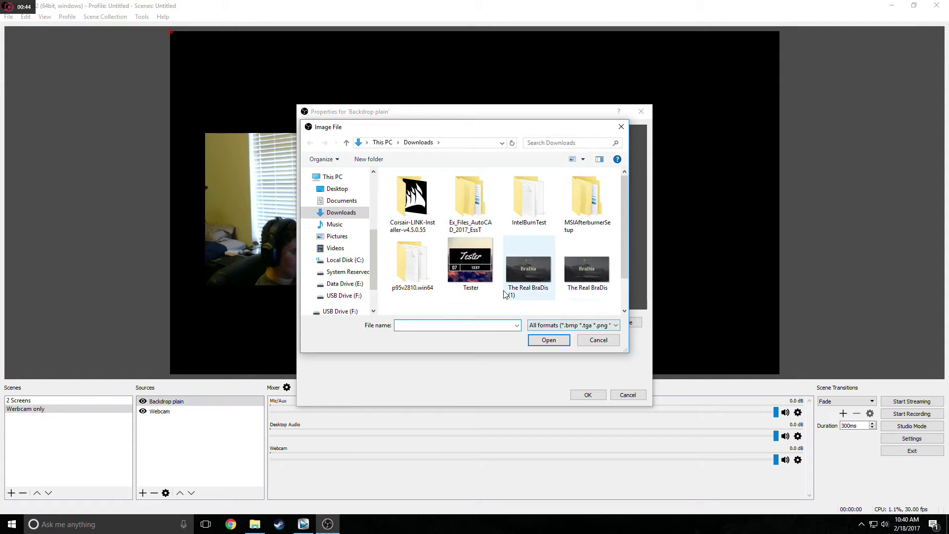
pyautogui.scroll(-1, 519, 270)
pyautogui.click(471, 291)
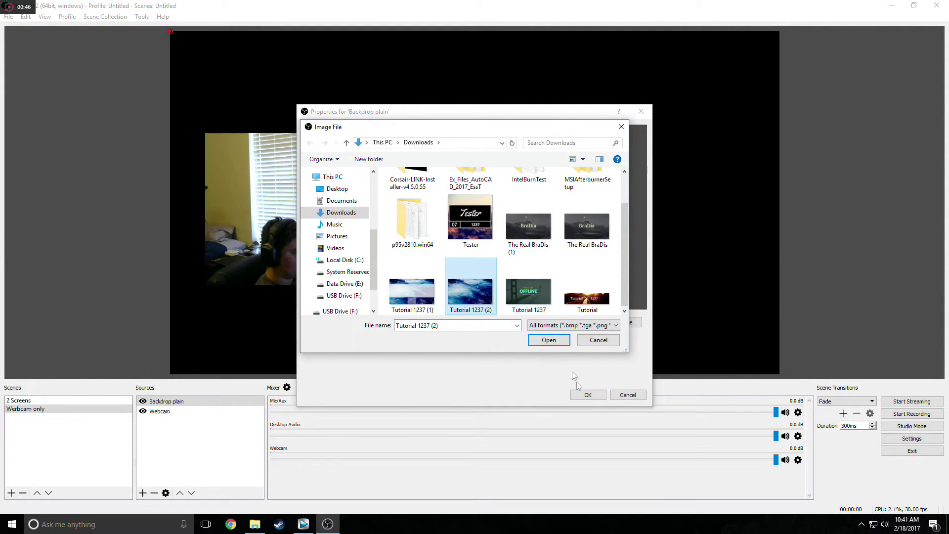
pyautogui.click(548, 339)
pyautogui.click(587, 394)
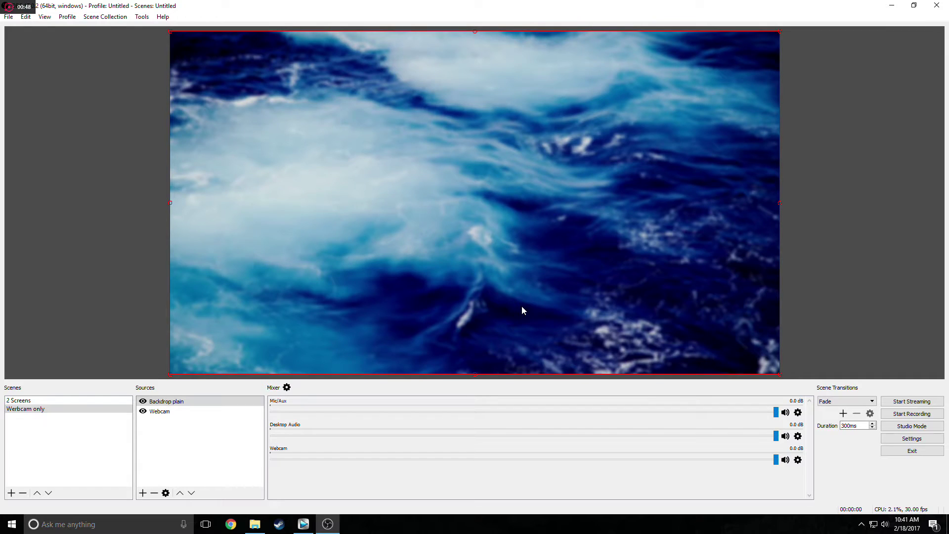
# Layer Backdrop plain beneath the webcam and nudge the webcam feed slightly right.
pyautogui.click(162, 403)
pyautogui.moveTo(160, 418); pyautogui.dragTo(162, 418)
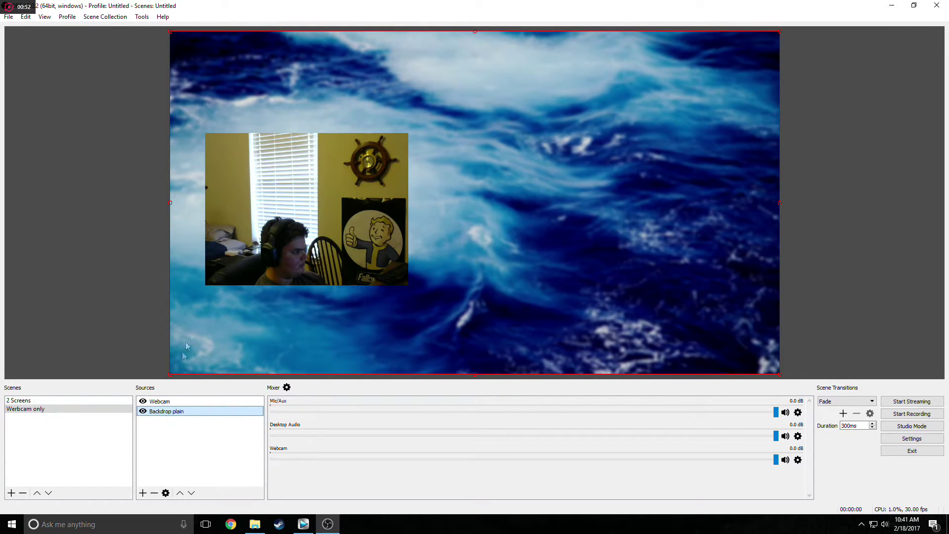
pyautogui.click(256, 250)
pyautogui.moveTo(261, 242)
pyautogui.mouseDown()
pyautogui.moveTo(282, 243)
pyautogui.moveTo(268, 239)
pyautogui.mouseUp()
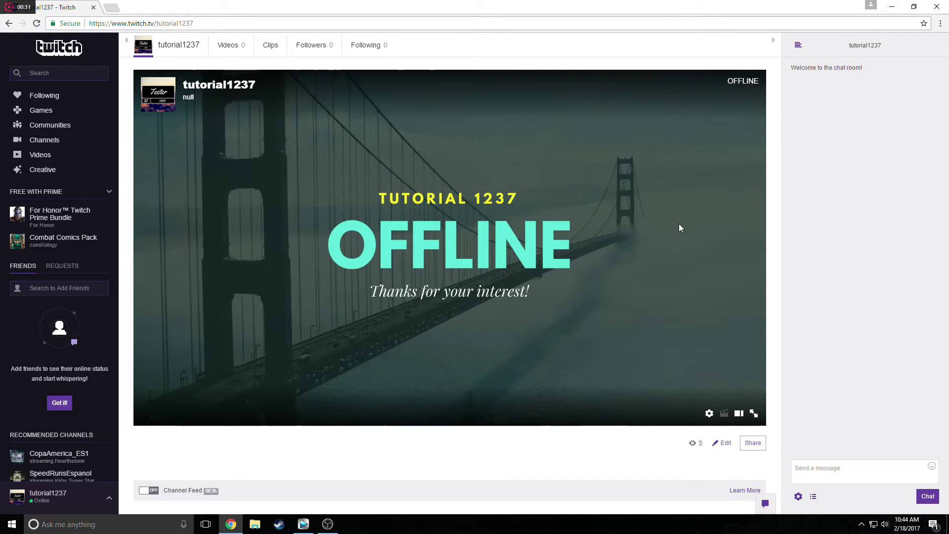
# Pop out the Twitch chat, copy its web address, then close it and minimize Chrome.
pyautogui.click(800, 498)
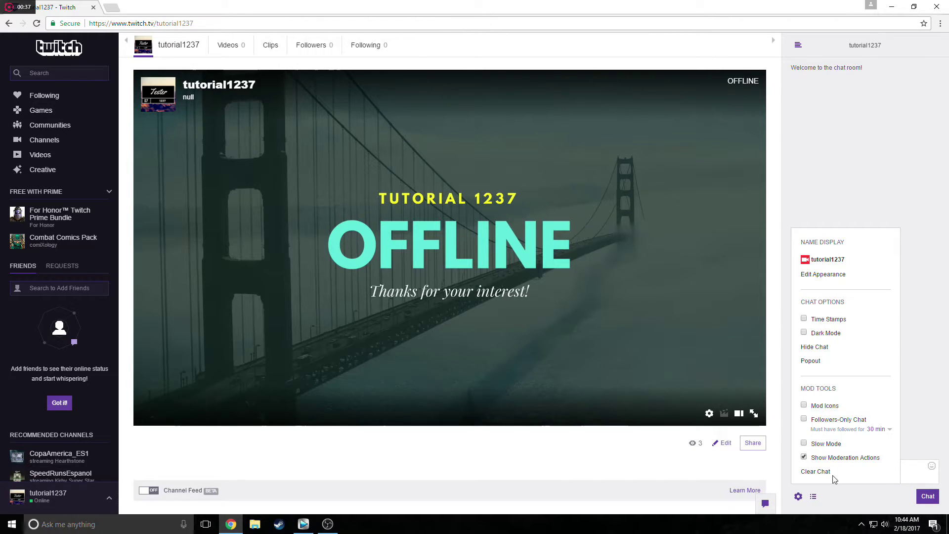
pyautogui.click(810, 360)
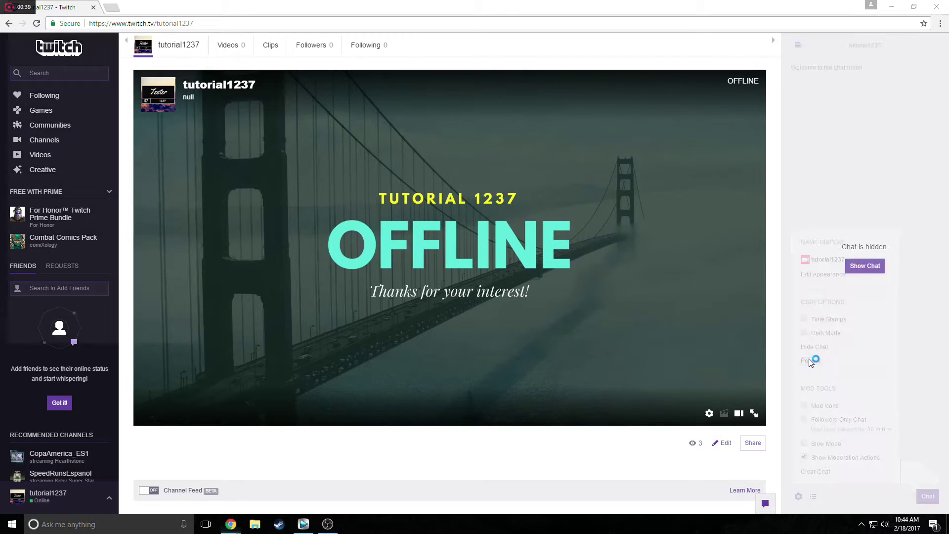
pyautogui.moveTo(82, 32); pyautogui.dragTo(440, 110)
pyautogui.click(441, 124)
pyautogui.hotkey('ctrl', 'c')
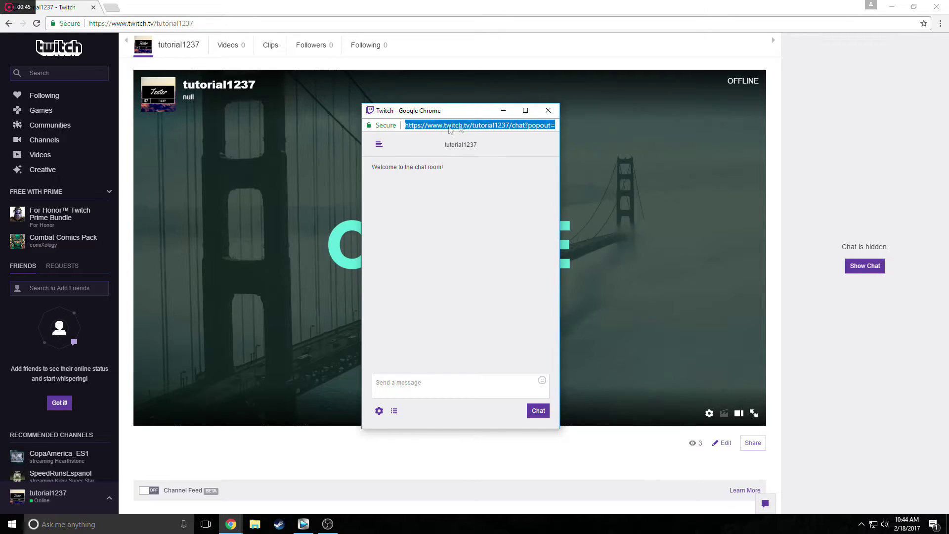
pyautogui.click(549, 111)
pyautogui.click(892, 6)
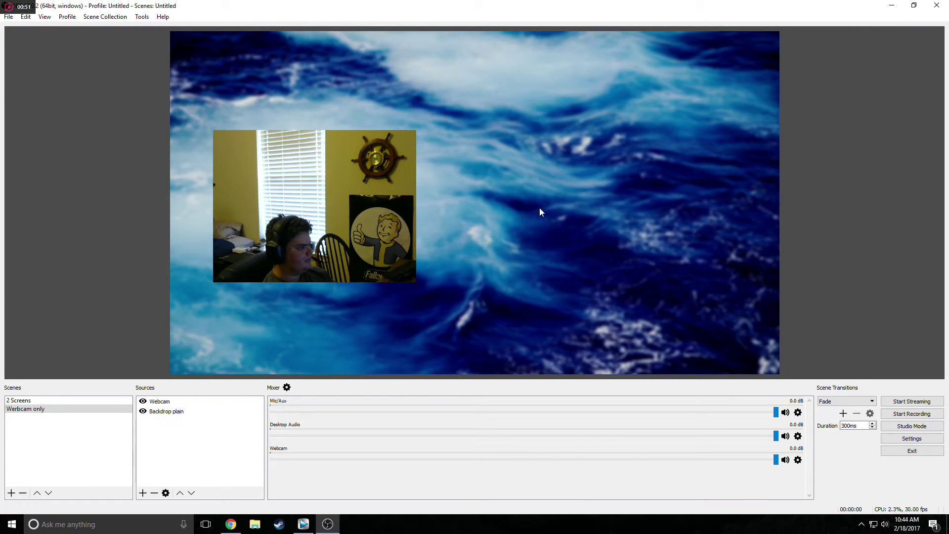
# Add a new BrowserSource to the Webcam only scene.
pyautogui.rightClick(540, 208)
pyautogui.click(143, 493)
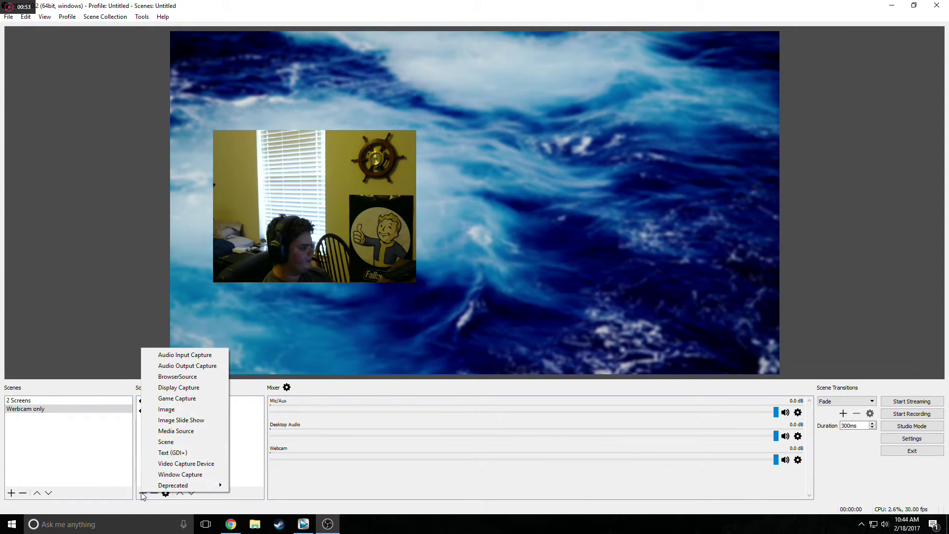
pyautogui.click(181, 379)
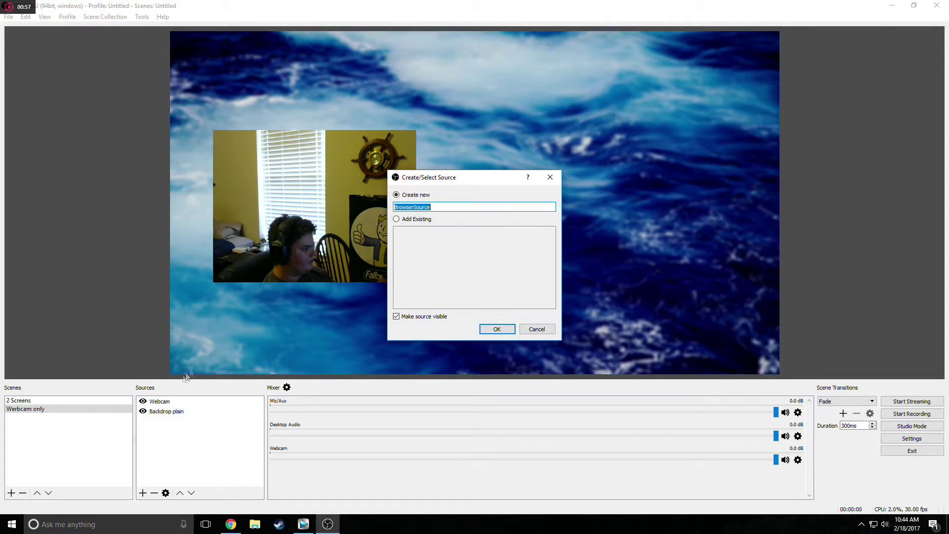
pyautogui.click(496, 329)
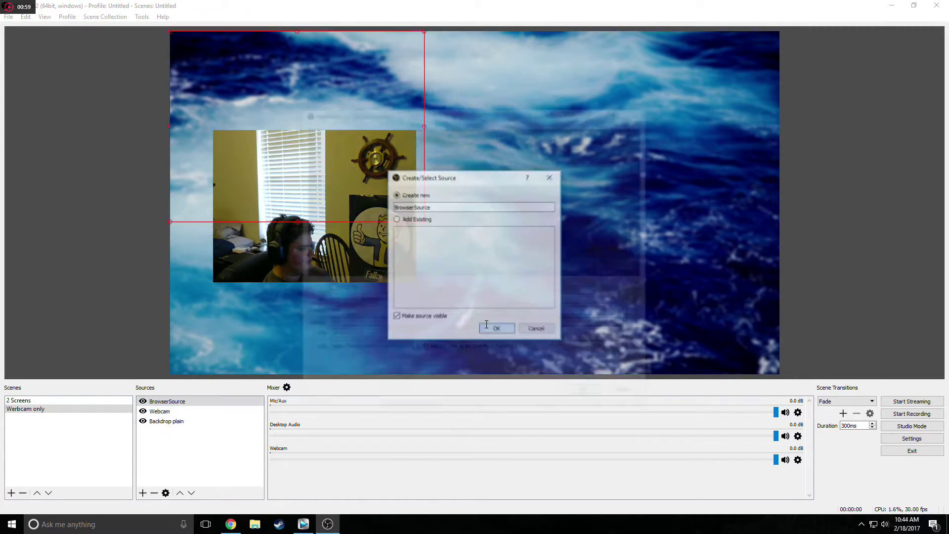
# Paste the Twitch pop-out chat address and set the browser size to 600 × 900.
pyautogui.tripleClick(474, 301)
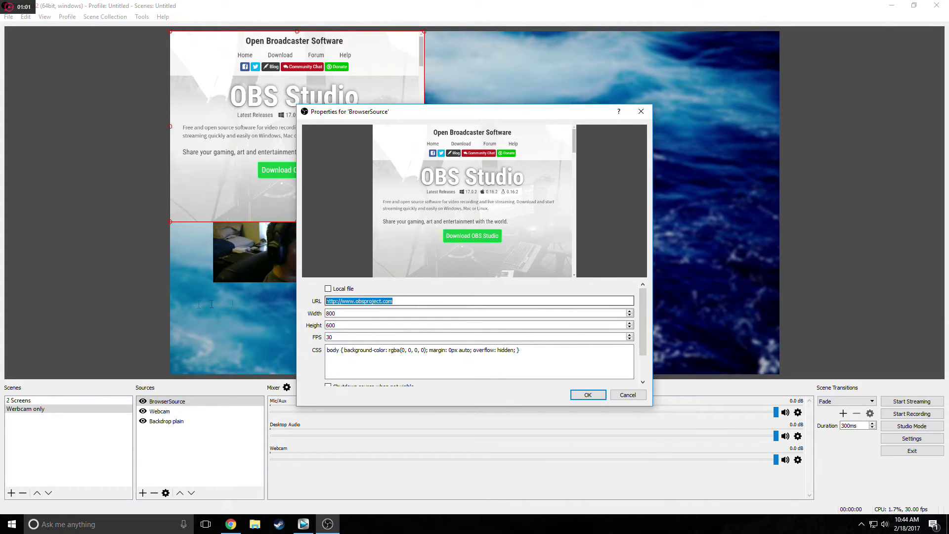
pyautogui.hotkey('ctrl', 'v')
pyautogui.press('Tab')
pyautogui.write('1280')
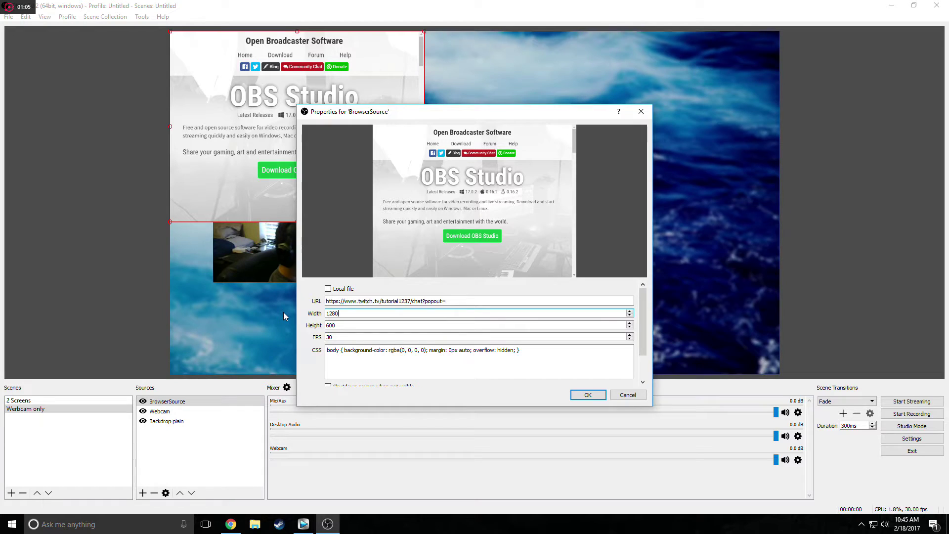
pyautogui.press('Tab')
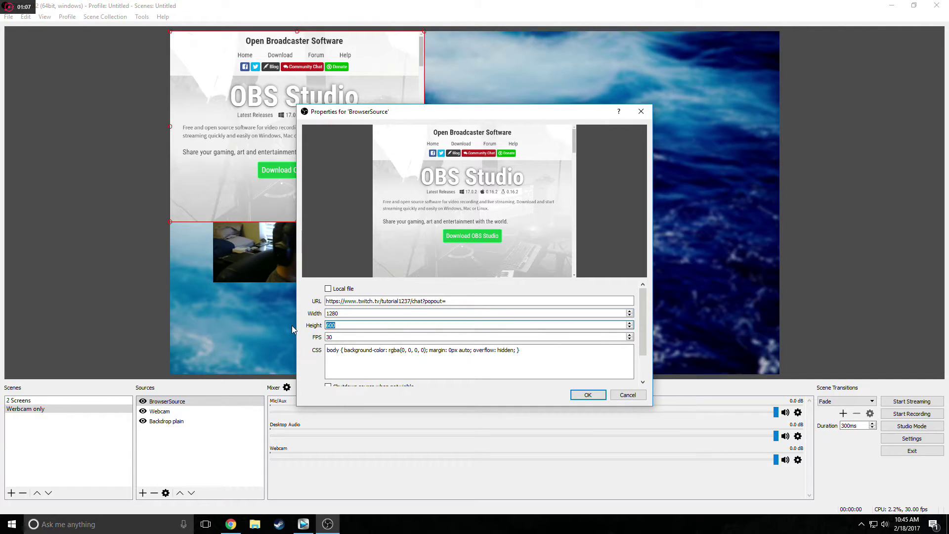
pyautogui.write('7')
pyautogui.press('BackSpace')
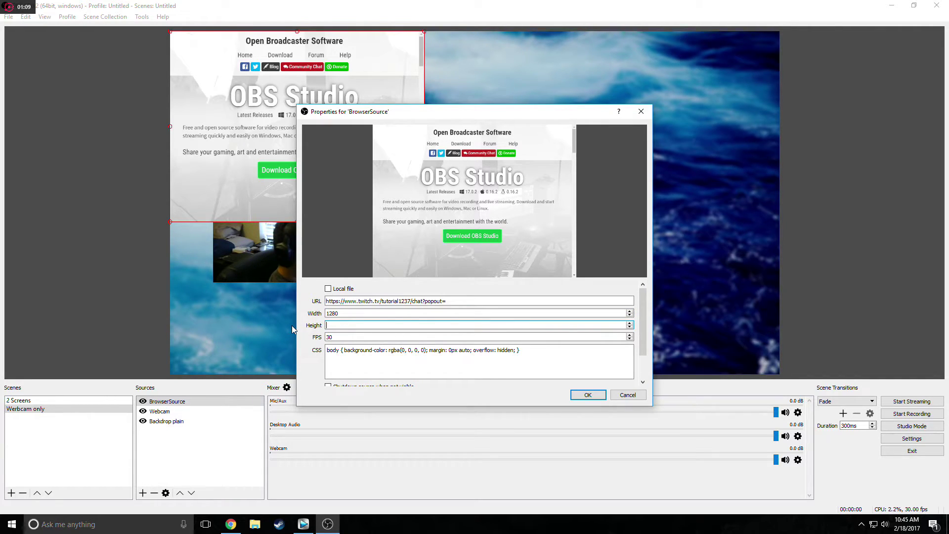
pyautogui.write('7')
pyautogui.hotkey('shift', 'Tab')
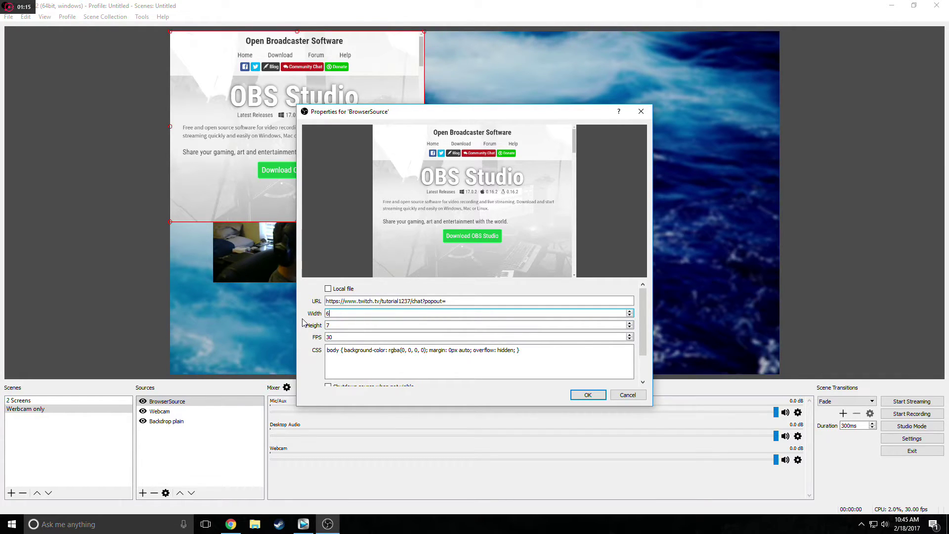
pyautogui.click(329, 325)
pyautogui.write('8')
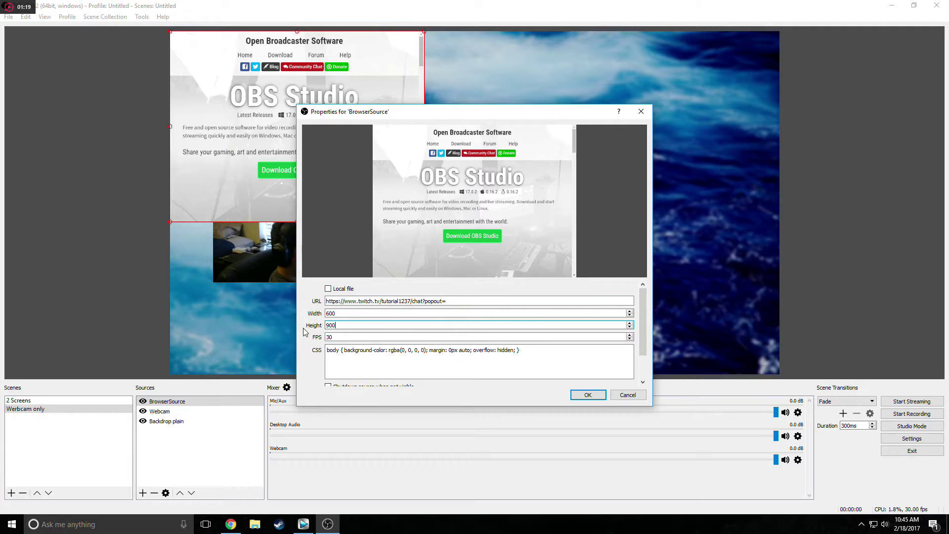
# Place the chat panel at the canvas's right and add a Crop/Pad filter to it.
pyautogui.click(588, 395)
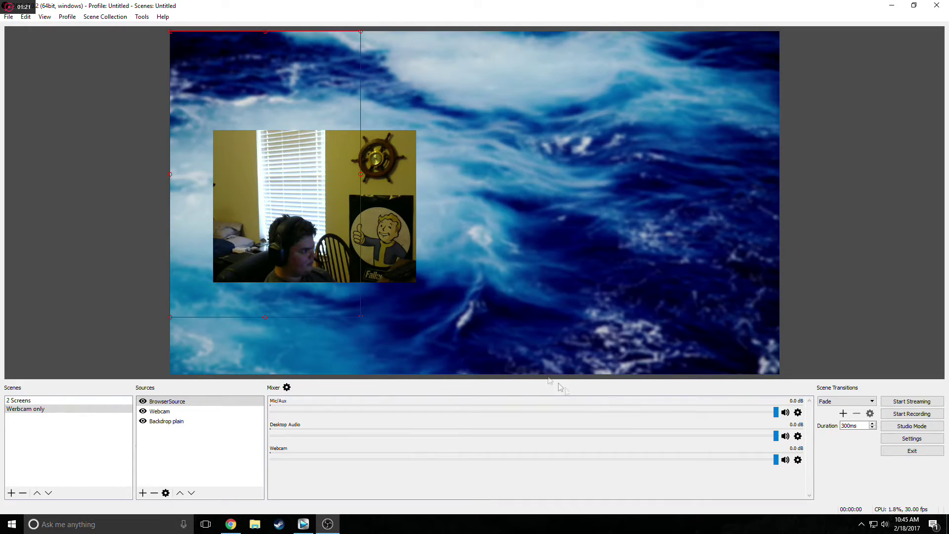
pyautogui.moveTo(315, 205); pyautogui.dragTo(634, 221)
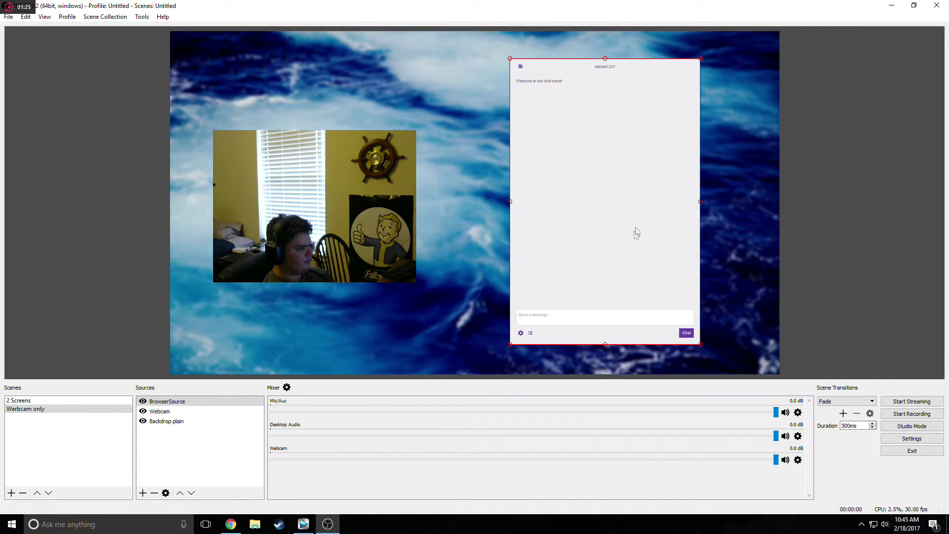
pyautogui.rightClick(610, 238)
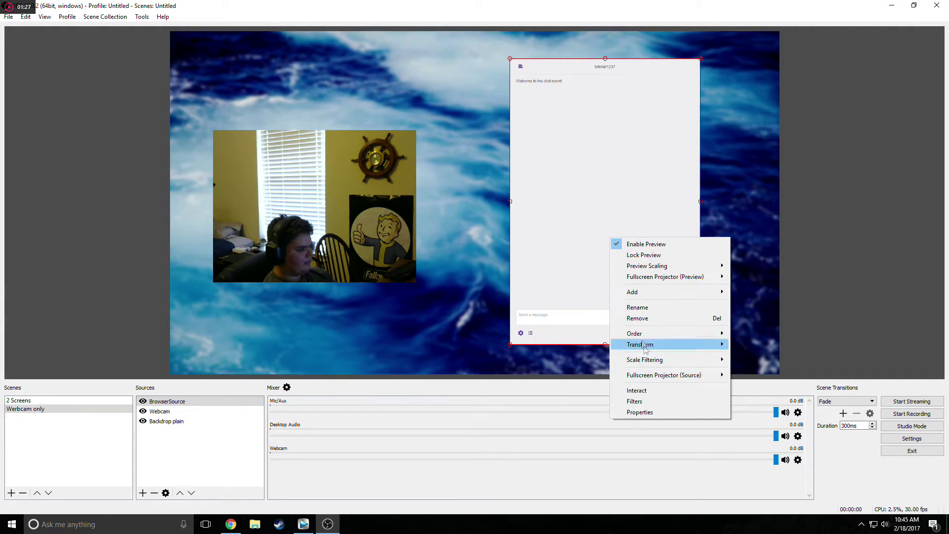
pyautogui.click(636, 401)
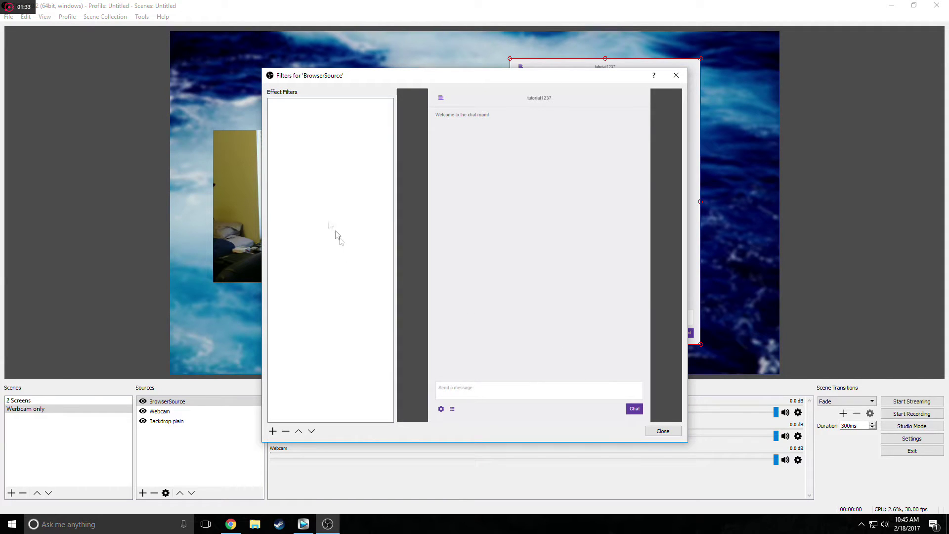
pyautogui.click(273, 431)
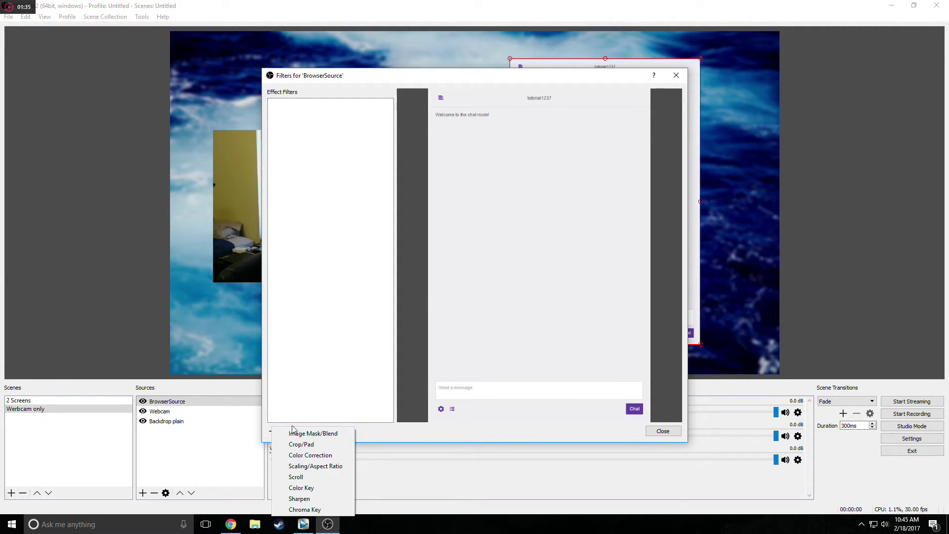
pyautogui.click(301, 444)
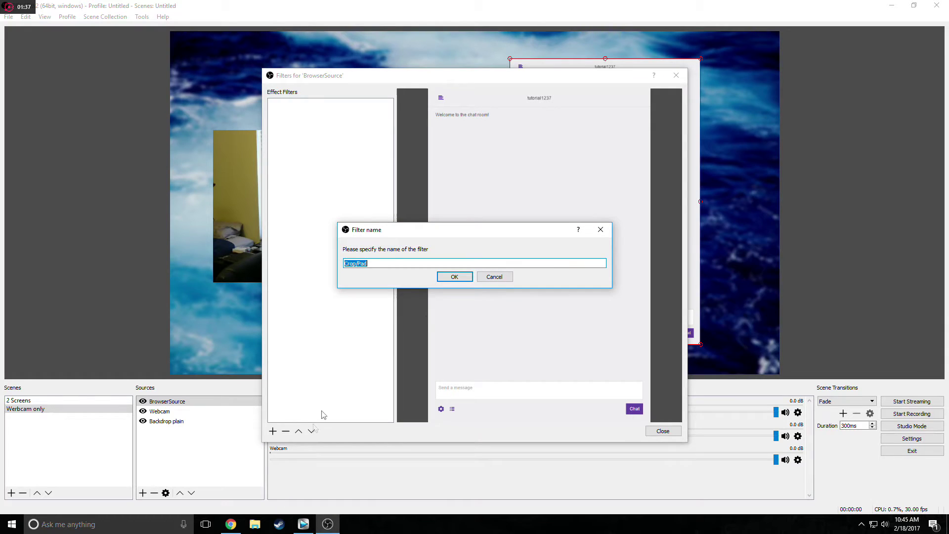
# Crop 111 from the chat's bottom and about 30 from its top.
pyautogui.click(457, 280)
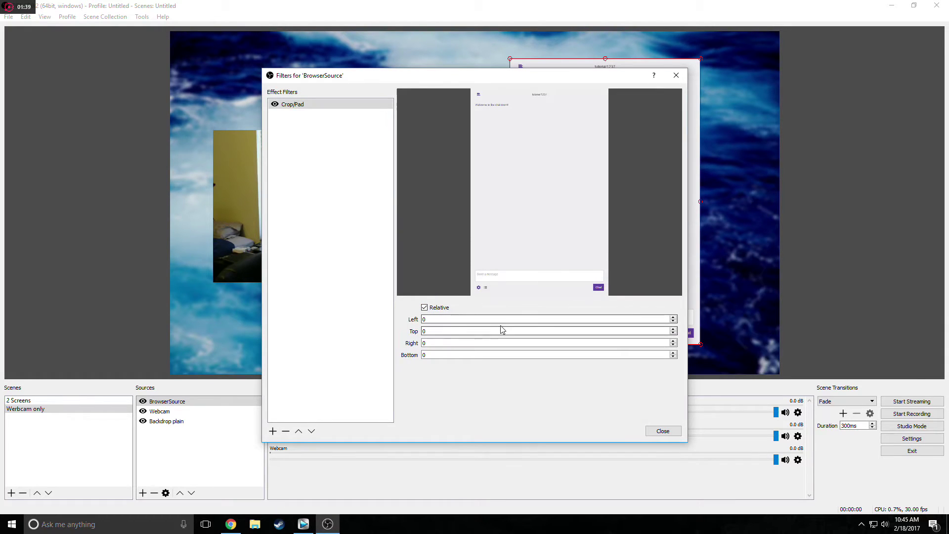
pyautogui.click(673, 353)
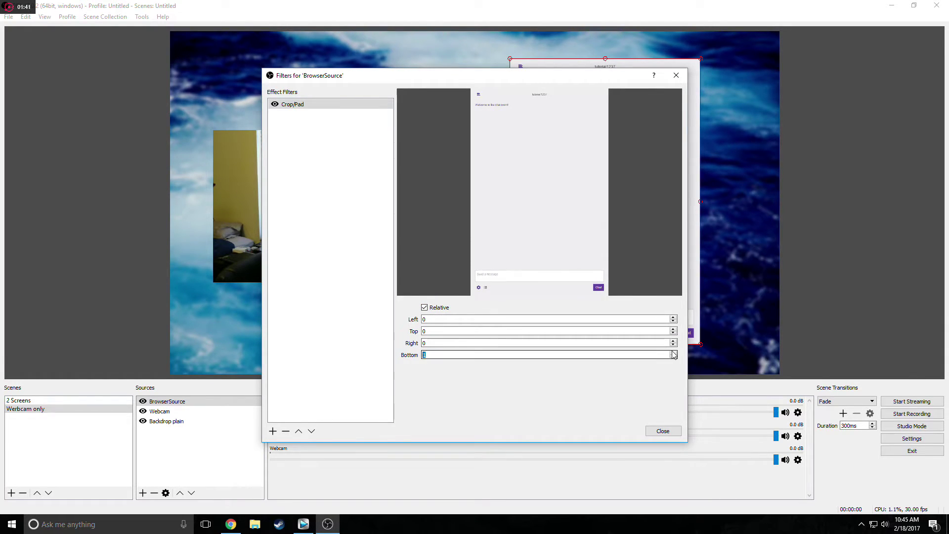
pyautogui.moveTo(673, 353); pyautogui.dragTo(674, 354)
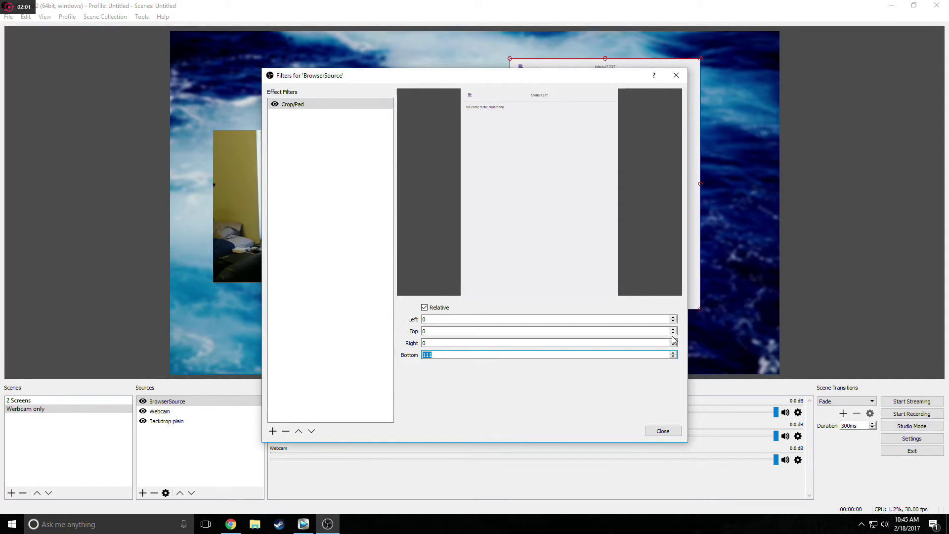
pyautogui.moveTo(673, 329); pyautogui.dragTo(675, 330)
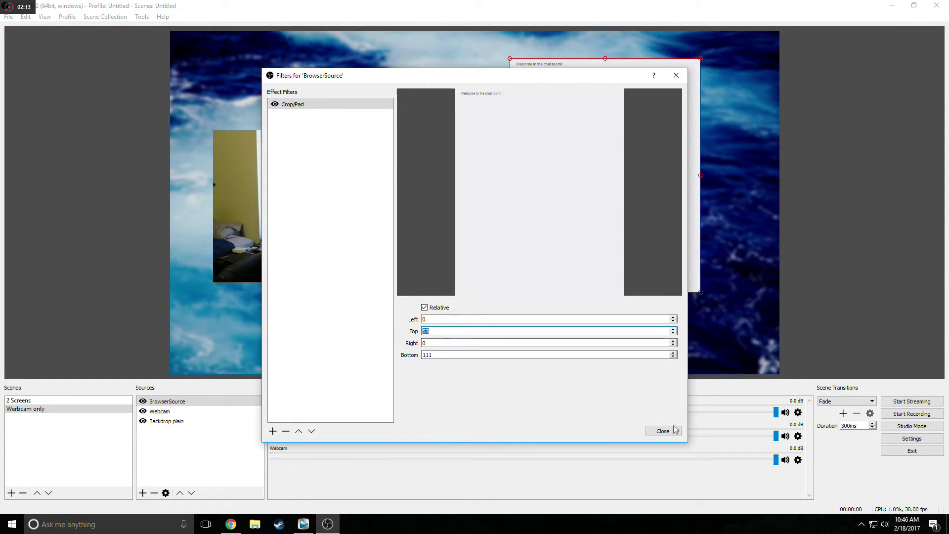
pyautogui.click(670, 431)
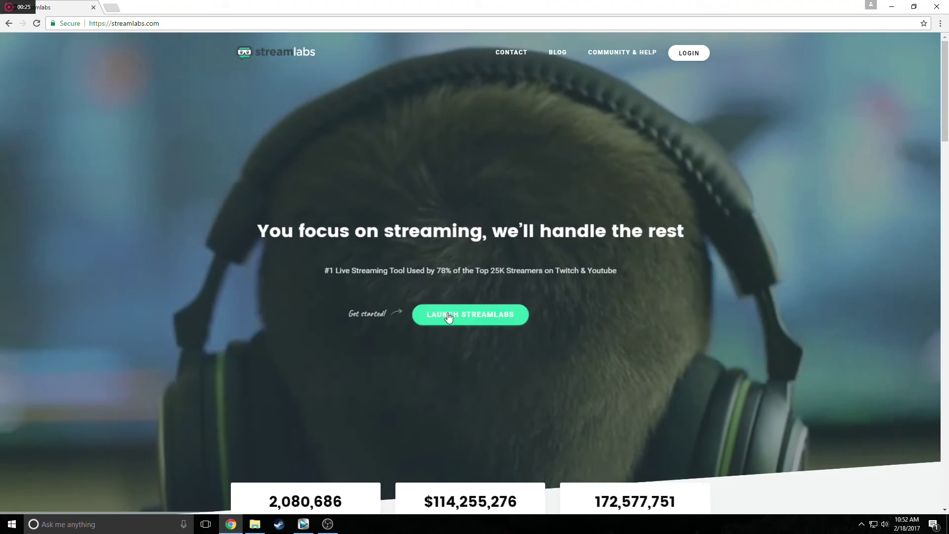
# Sign in to Streamlabs with Twitch and authorize access.
pyautogui.click(449, 317)
pyautogui.click(451, 295)
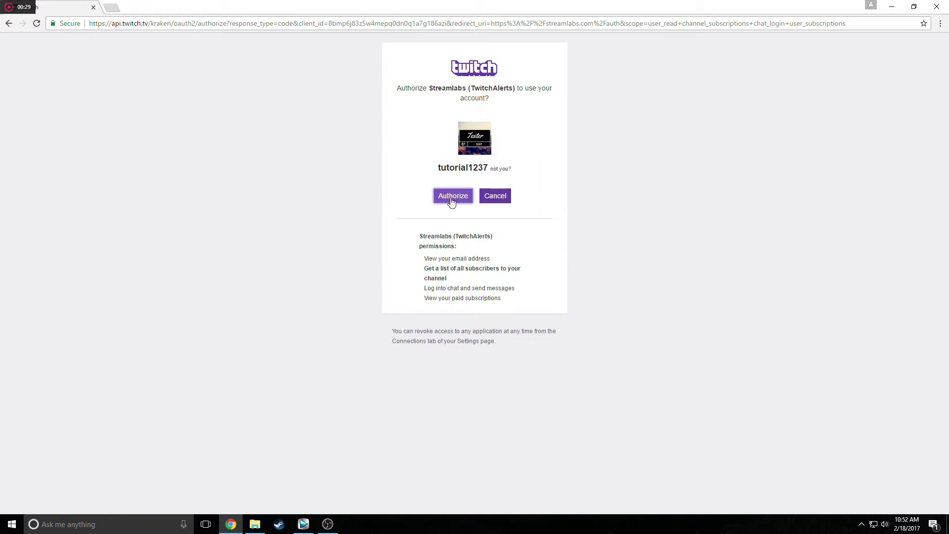
pyautogui.click(452, 197)
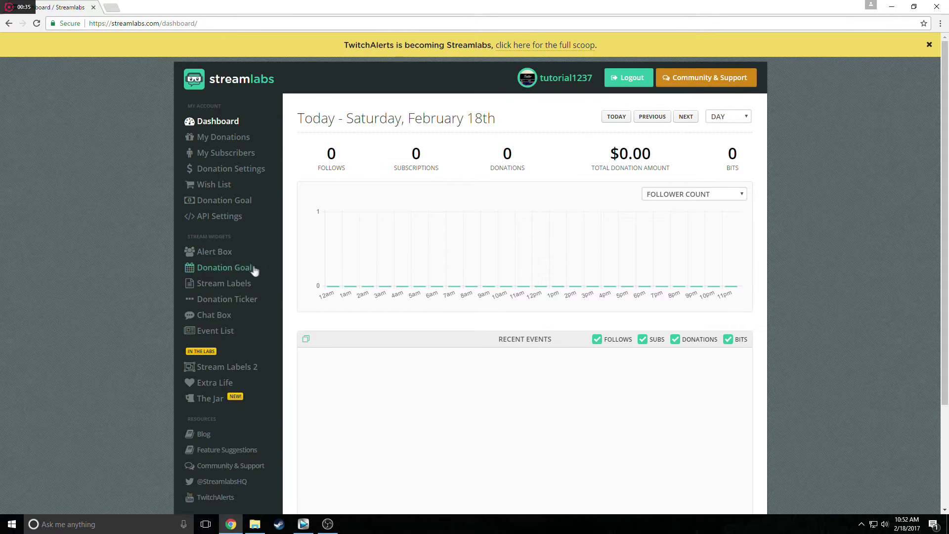
# Launch the Alert Box widget in its own window, select its web address, and close it.
pyautogui.click(226, 254)
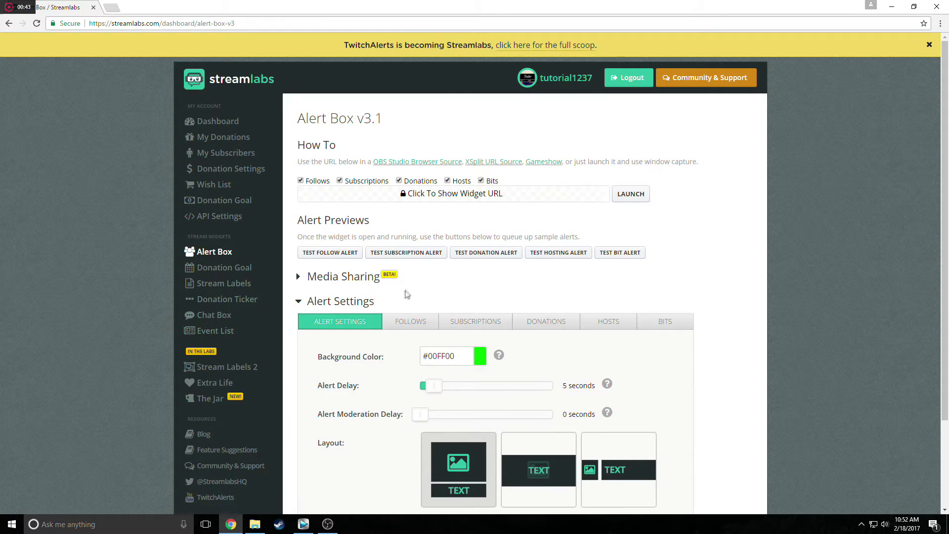
pyautogui.scroll(-2, 409, 291)
pyautogui.scroll(1, 461, 190)
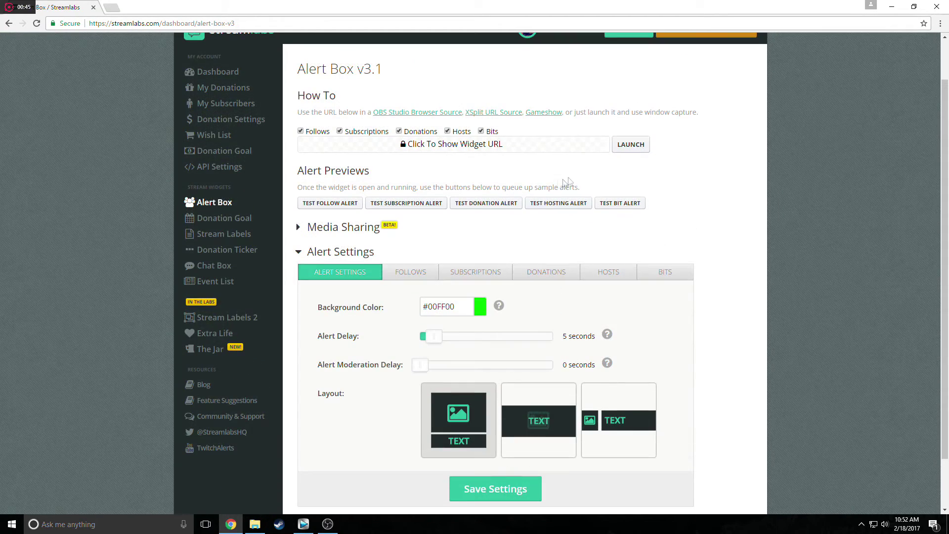
pyautogui.click(625, 151)
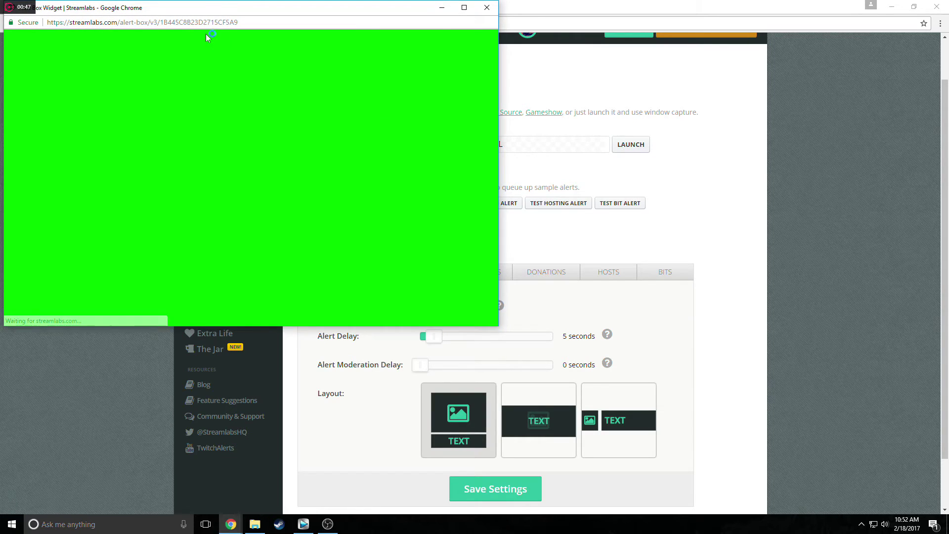
pyautogui.click(212, 23)
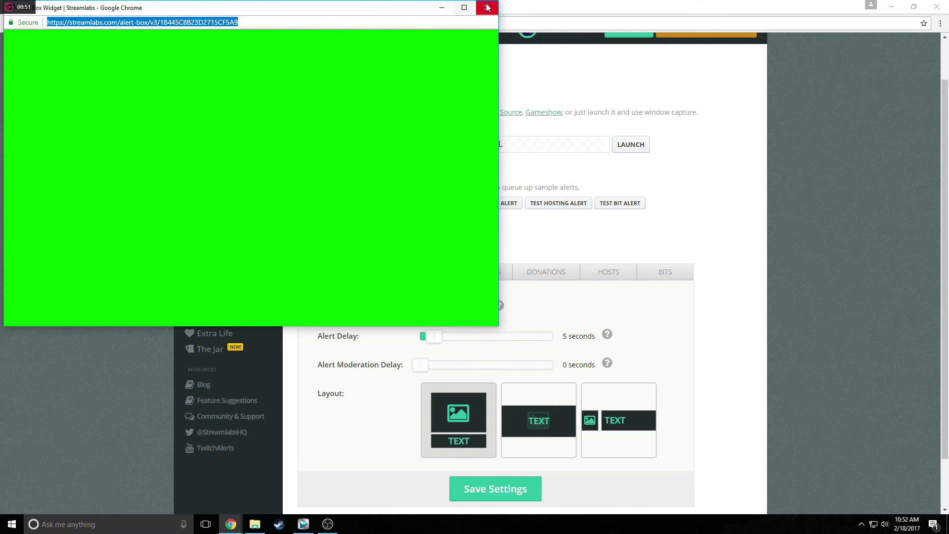
pyautogui.click(487, 8)
# Back in OBS, add a new Browser source to the 2 Screens scene named 'Streamlabs'.
pyautogui.click(328, 524)
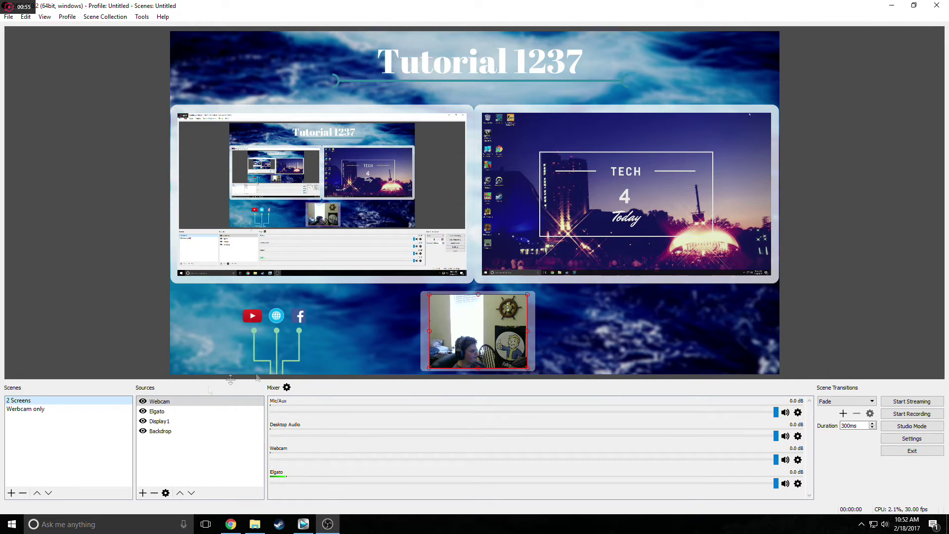
pyautogui.click(143, 492)
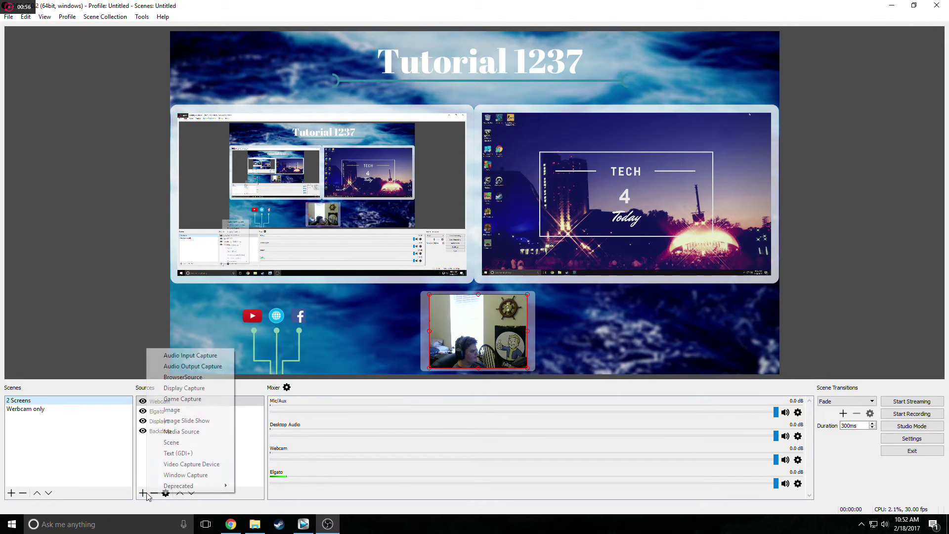
pyautogui.click(201, 385)
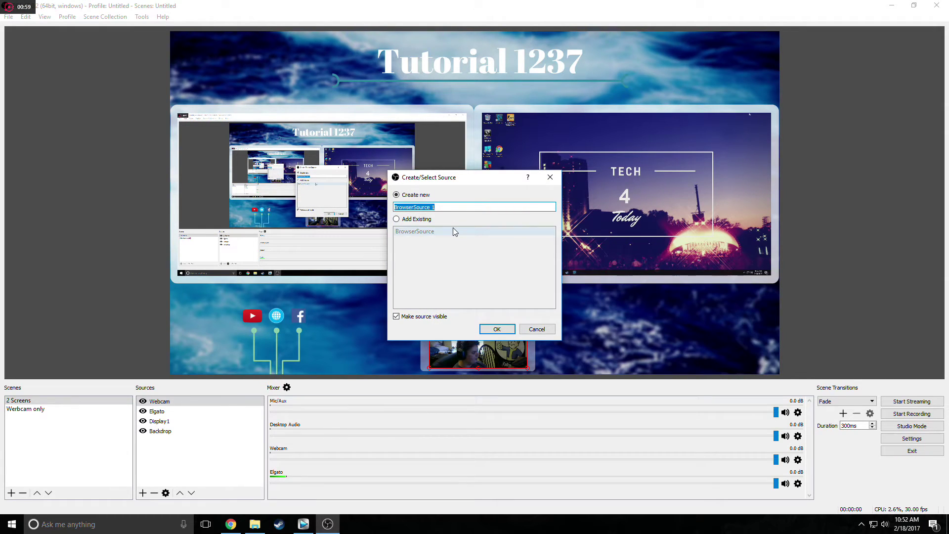
pyautogui.write('Stream')
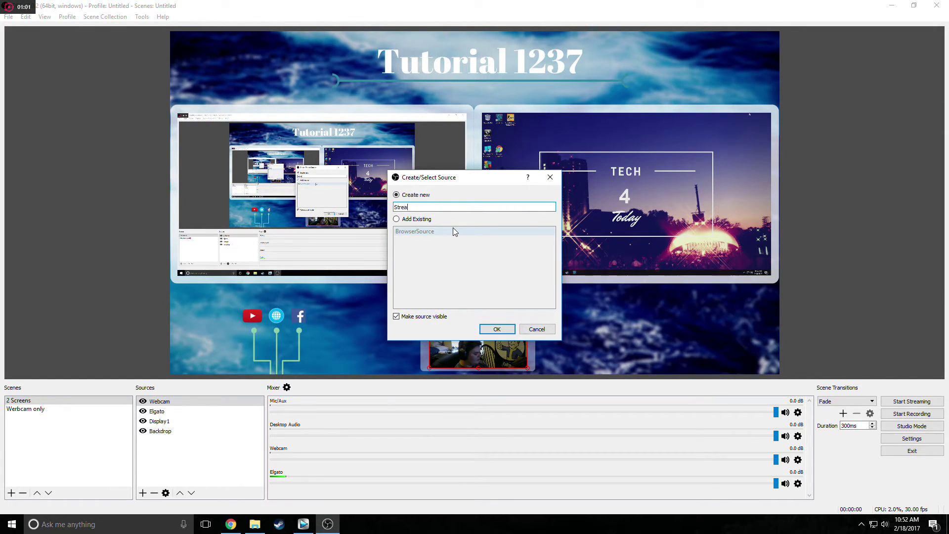
pyautogui.write('labs')
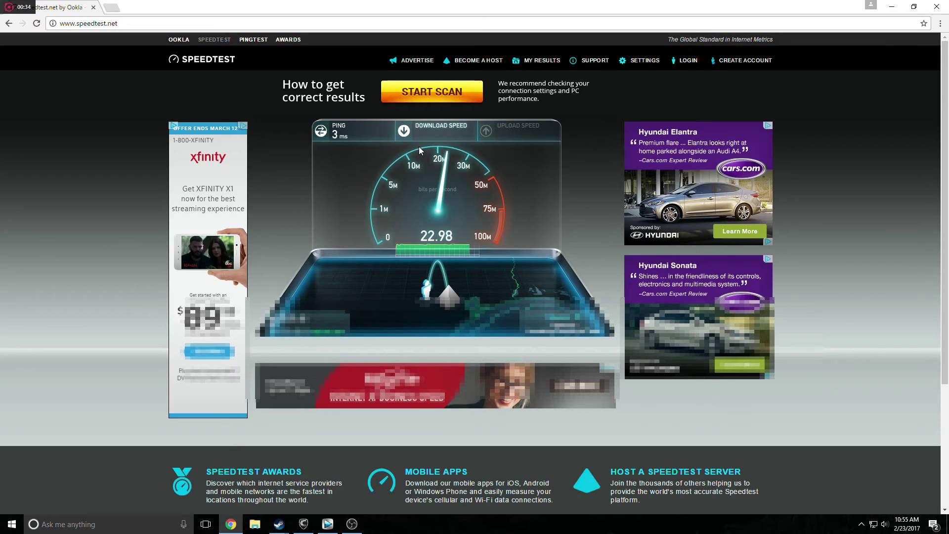
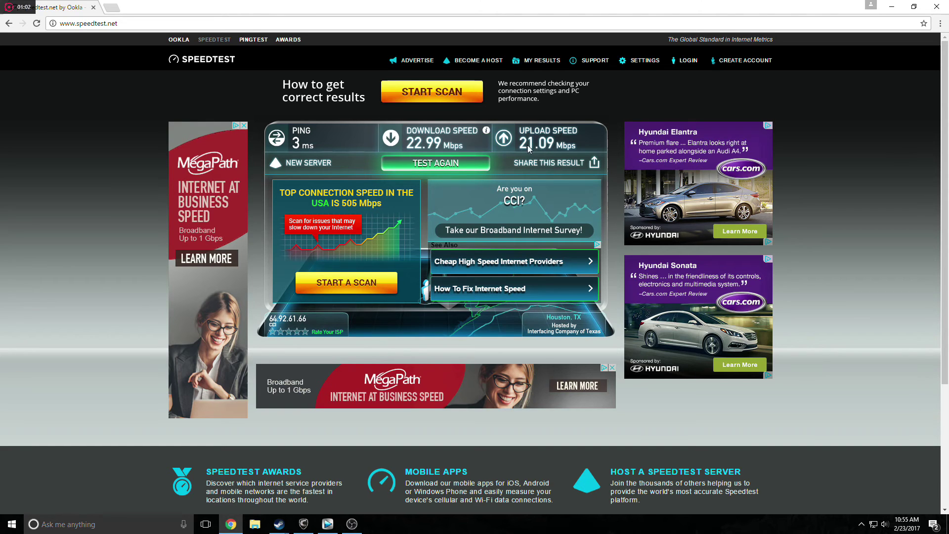
# Change the Output video bitrate from 3000 to 3500, confirm 1920x1080 at 30 FPS, and save.
pyautogui.click(352, 524)
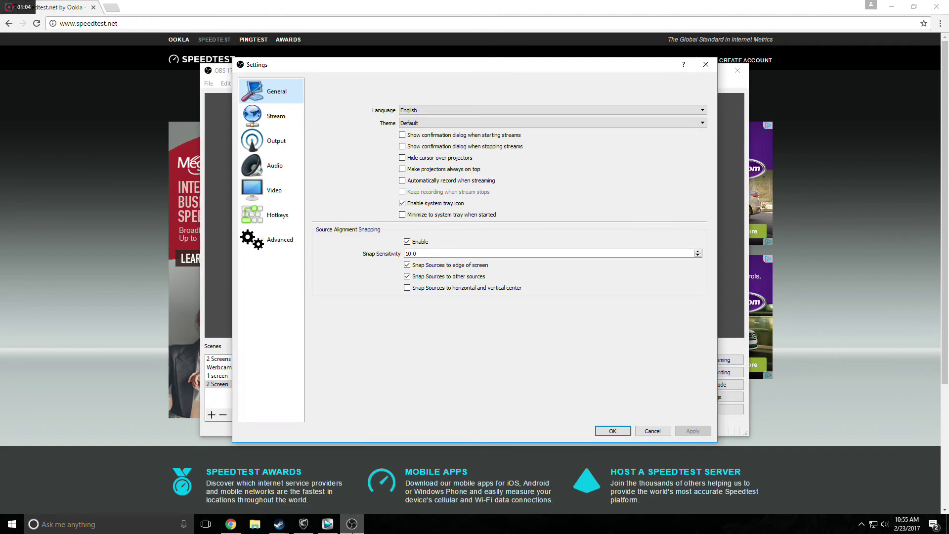
pyautogui.click(278, 119)
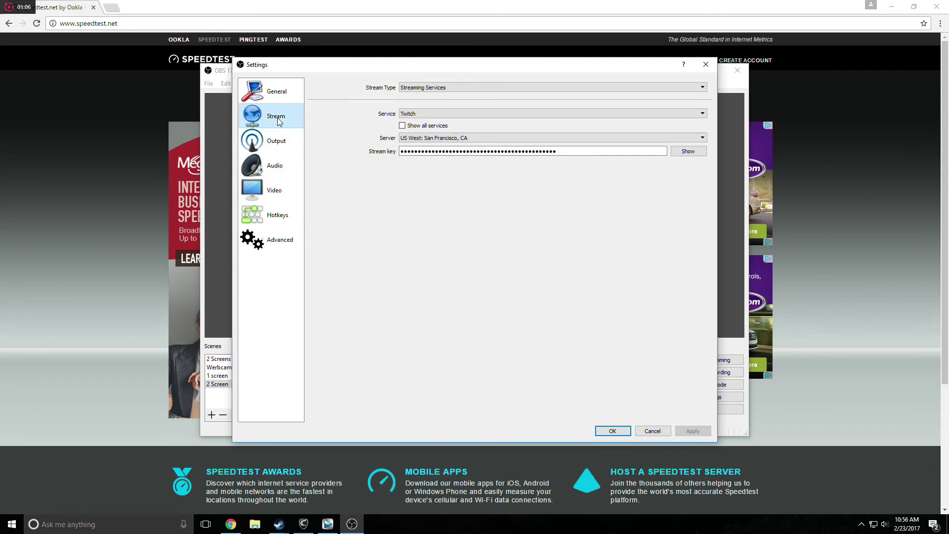
pyautogui.click(292, 141)
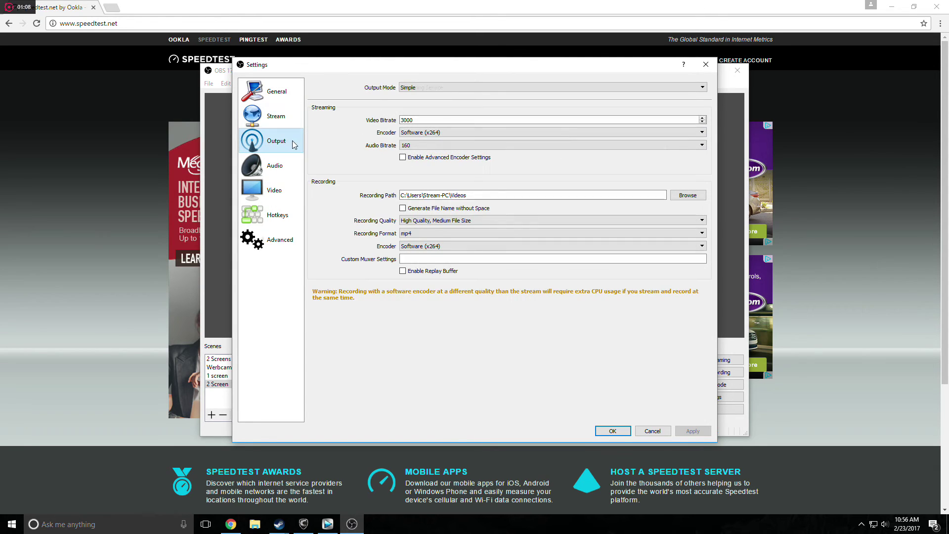
pyautogui.moveTo(445, 120); pyautogui.dragTo(405, 120)
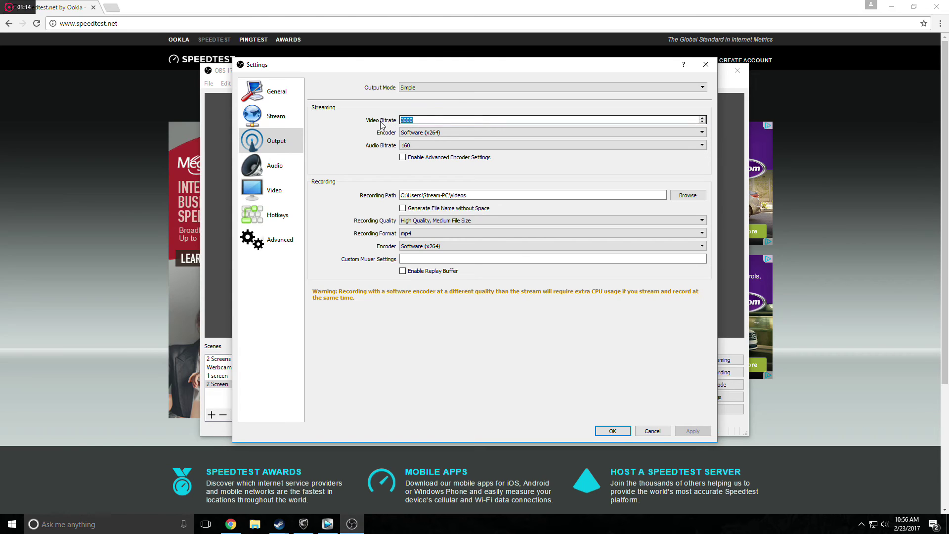
pyautogui.write('350')
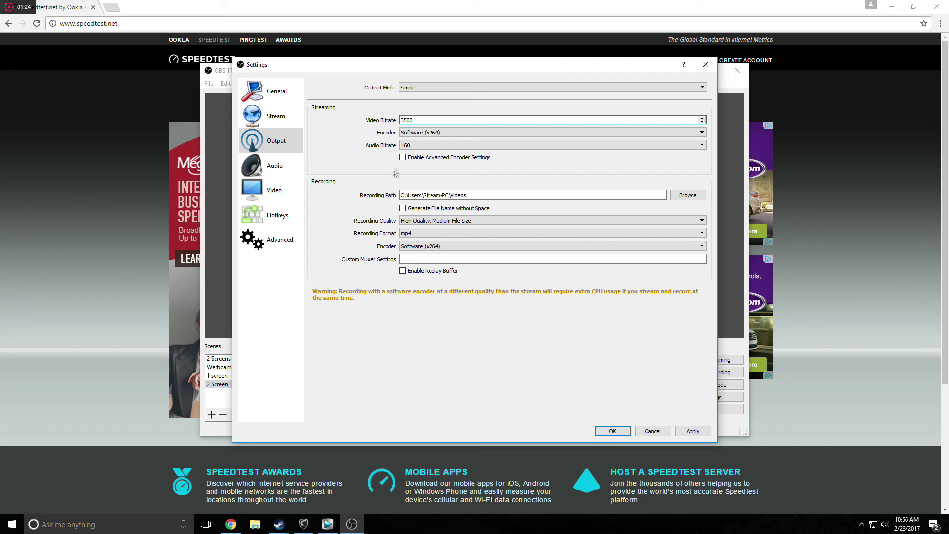
pyautogui.click(275, 190)
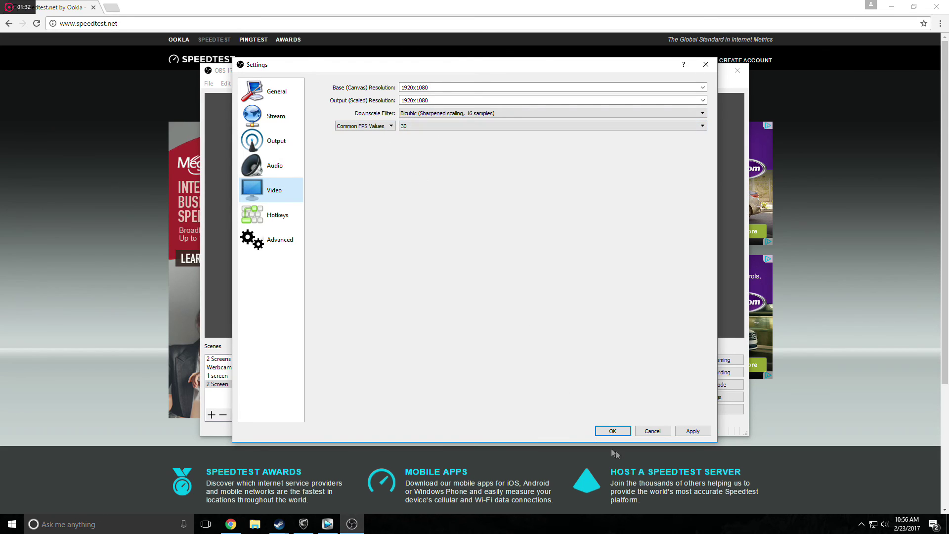
pyautogui.click(611, 431)
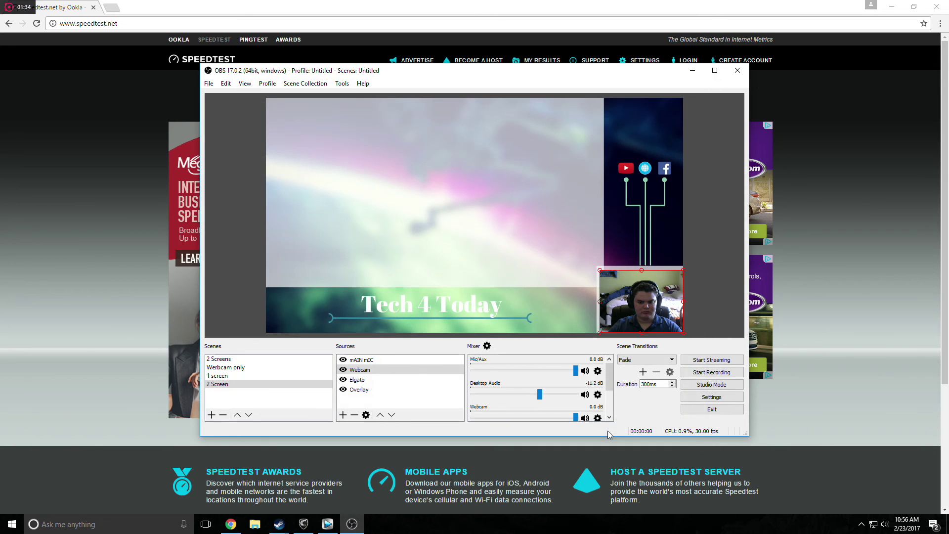
# Glance at the speed test results, then run a five-second test stream and stop it.
pyautogui.click(692, 73)
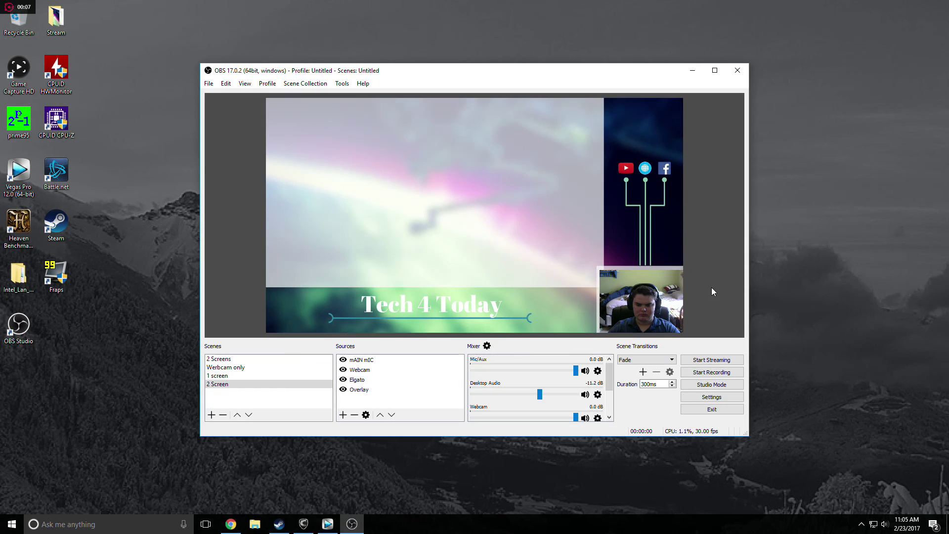
pyautogui.click(715, 363)
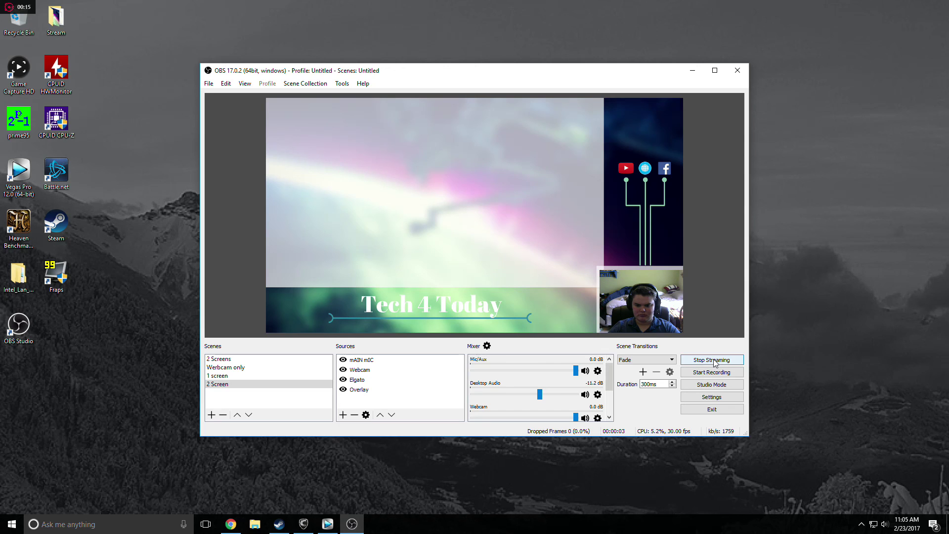
pyautogui.click(715, 362)
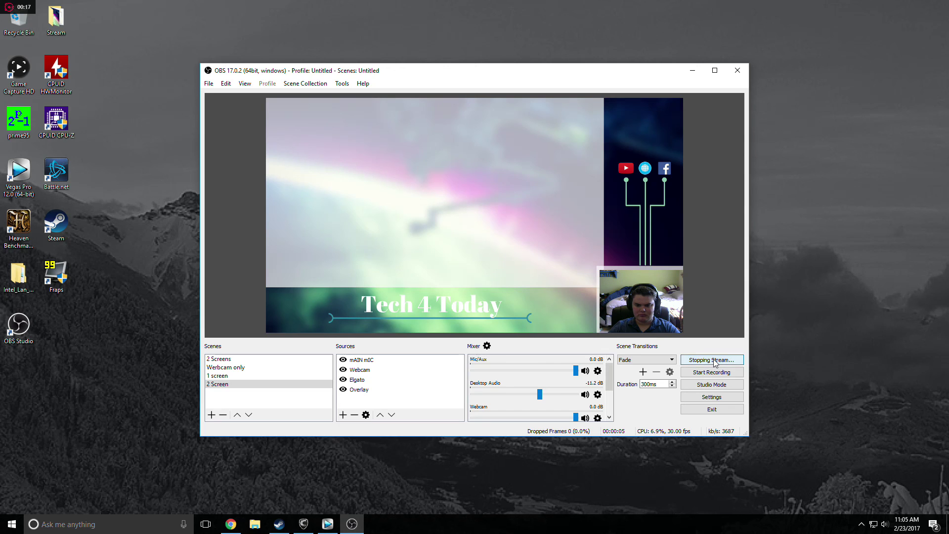